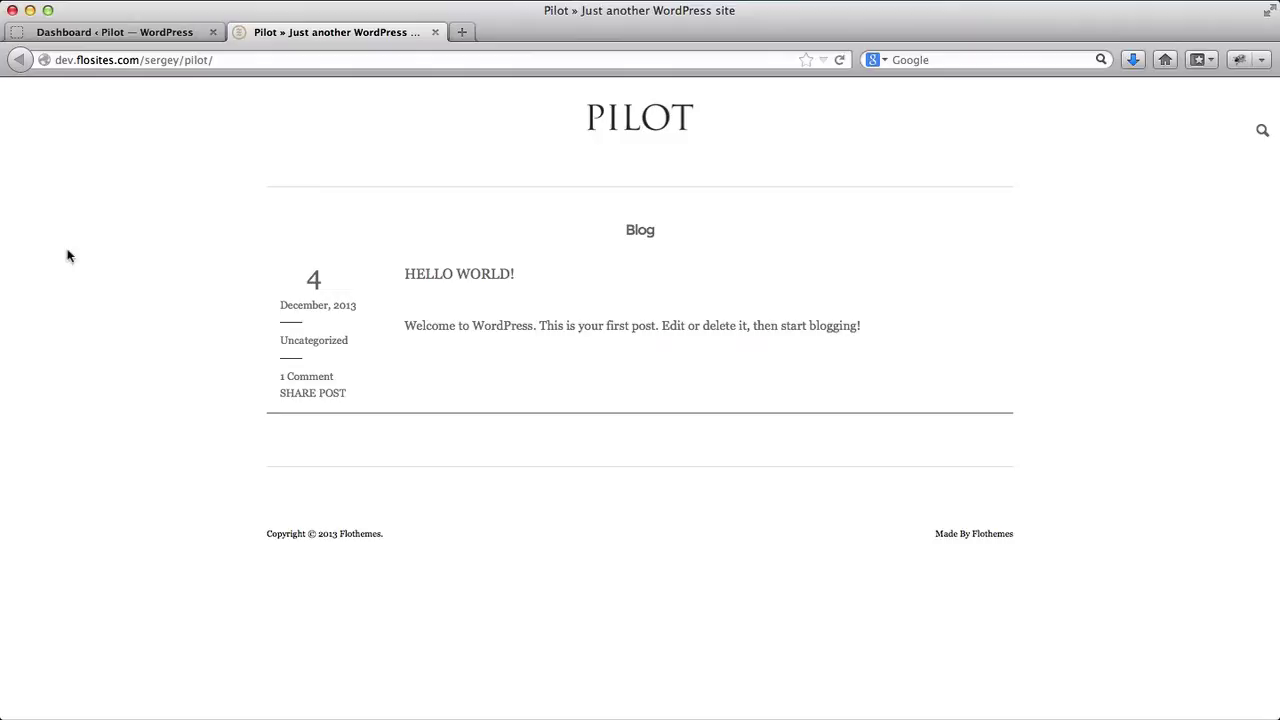
# Open the Styling settings of the Flotheme options in the site's WordPress dashboard.
pyautogui.click(121, 33)
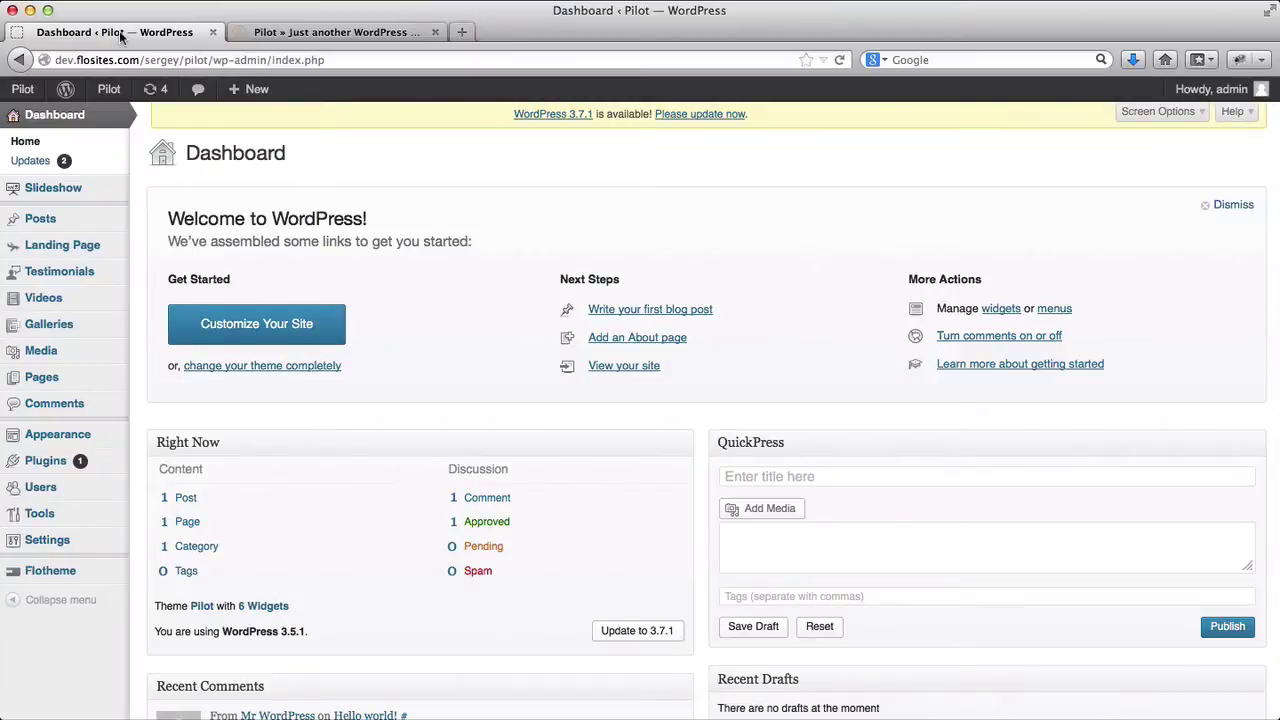
pyautogui.scroll(-4, 177, 209)
pyautogui.click(58, 368)
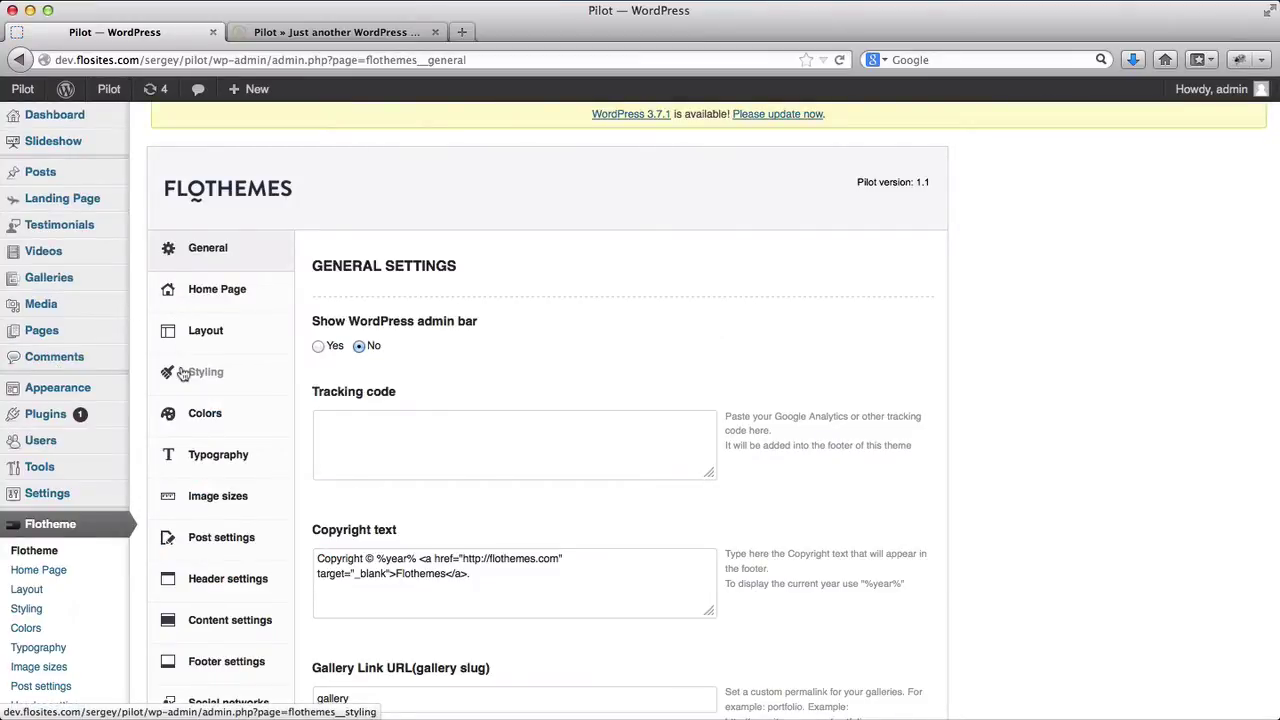
pyautogui.click(183, 373)
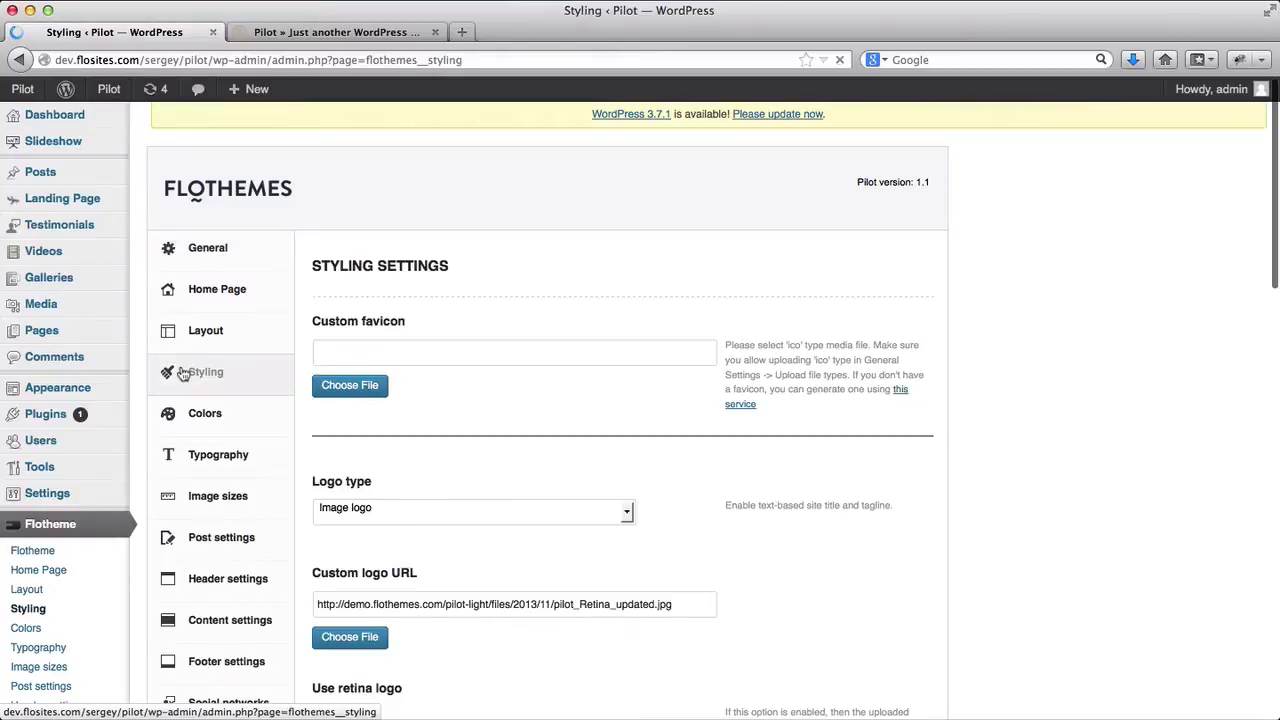
pyautogui.scroll(-5, 440, 335)
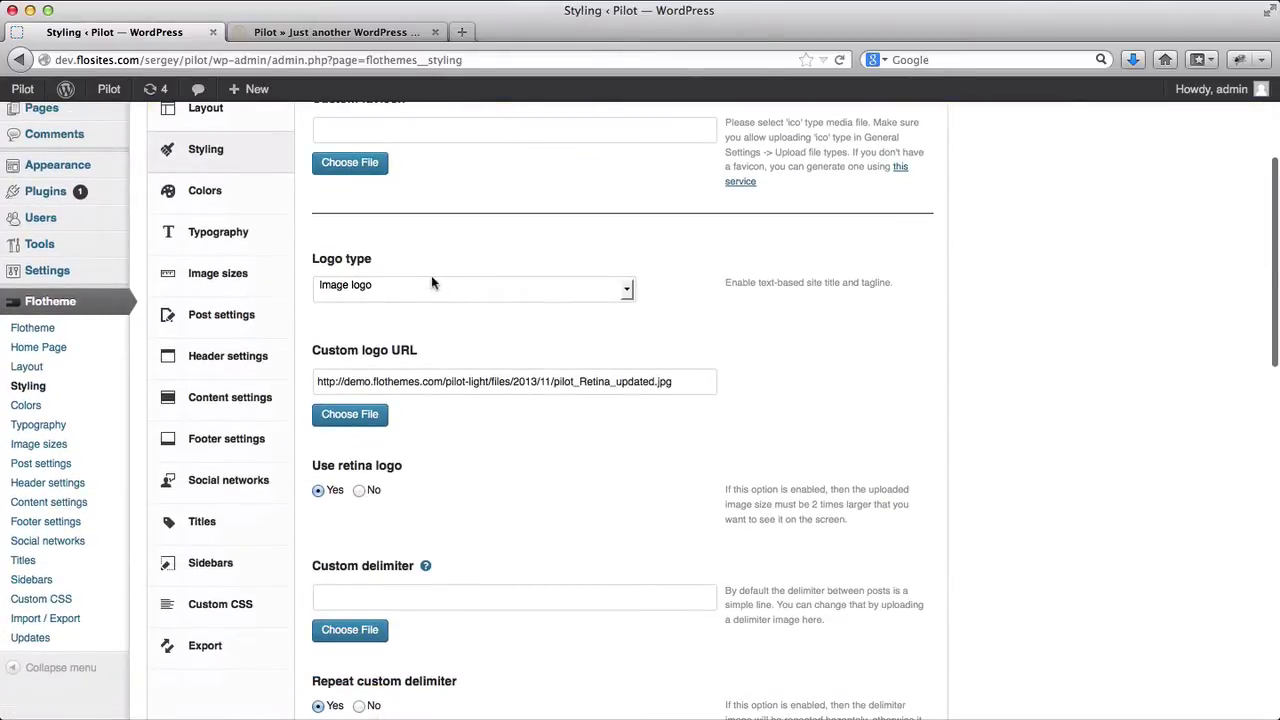
# Keep Image logo as the logo type and clear the custom logo URL.
pyautogui.click(406, 294)
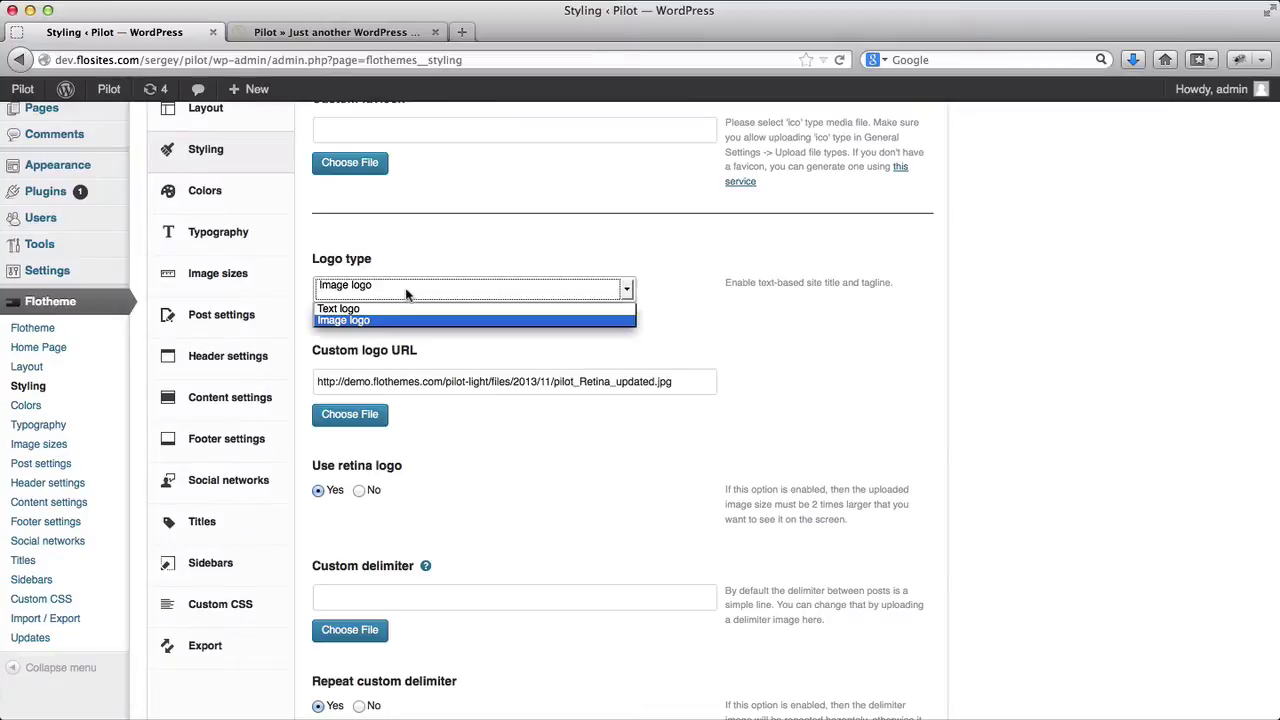
pyautogui.click(406, 292)
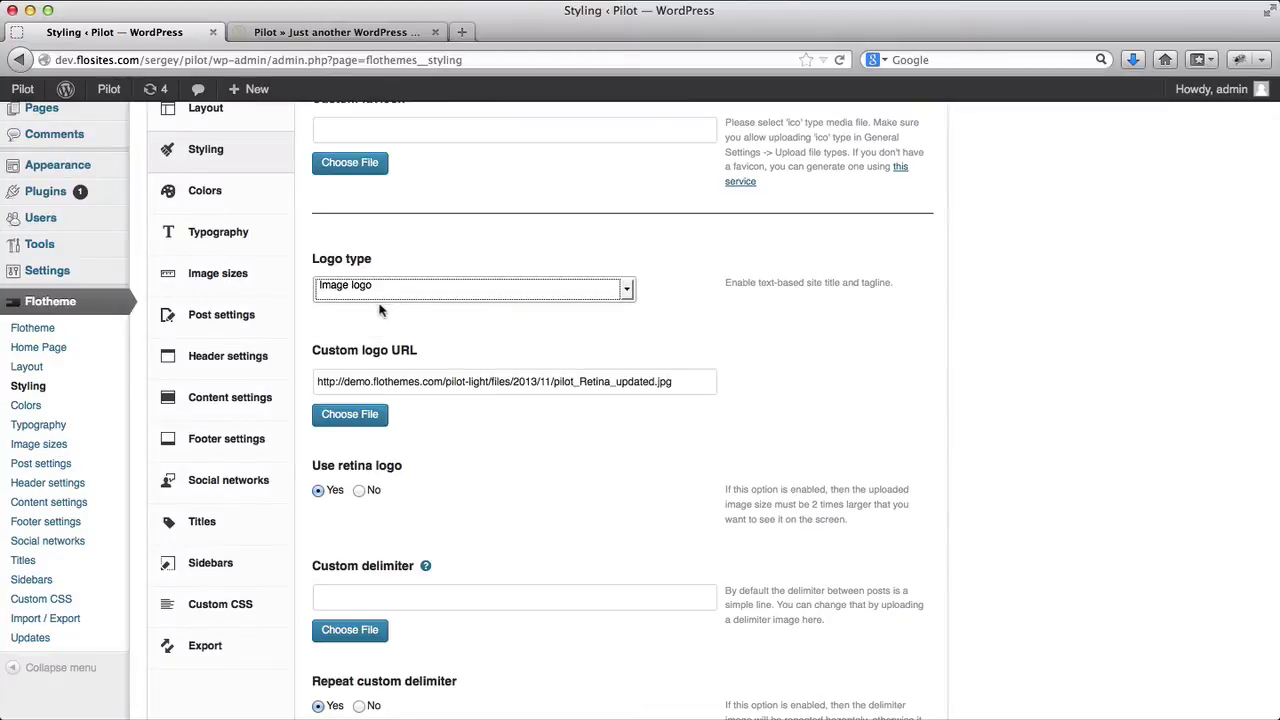
pyautogui.click(410, 381)
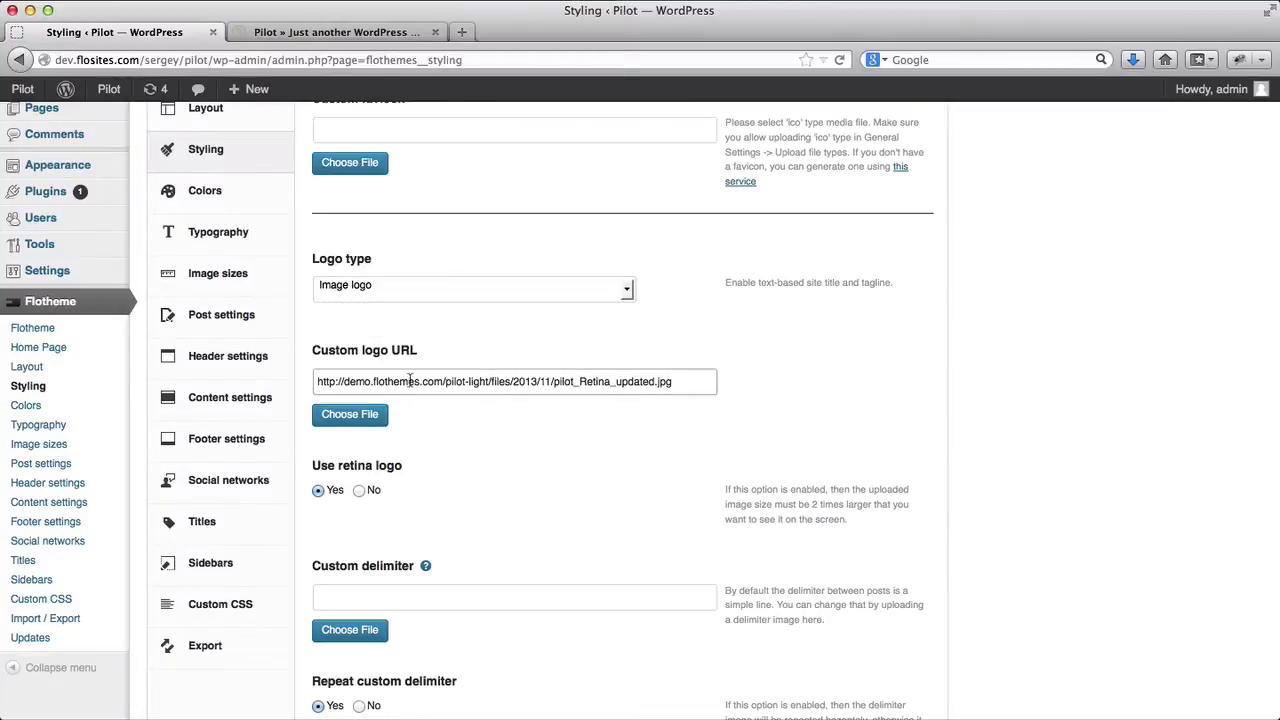
pyautogui.tripleClick(410, 381)
pyautogui.press('BackSpace')
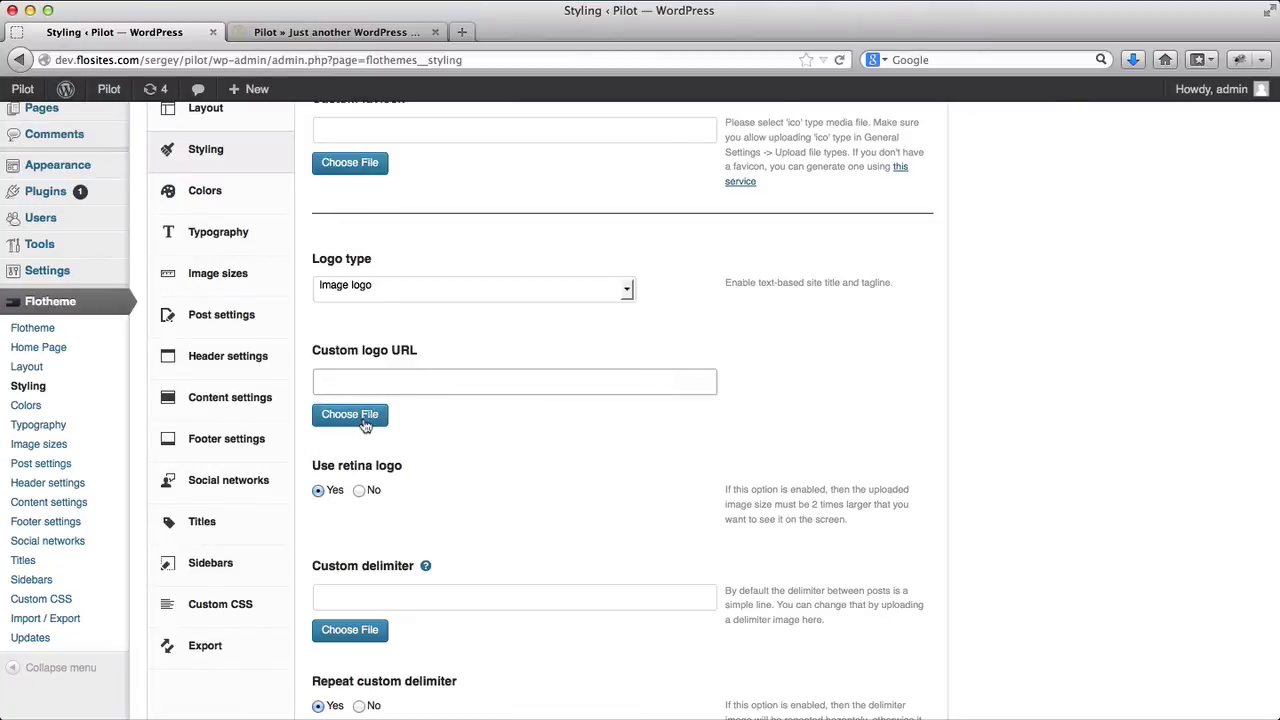
# Upload logo.png from the computer and use the attachment at full size as the custom logo.
pyautogui.click(362, 417)
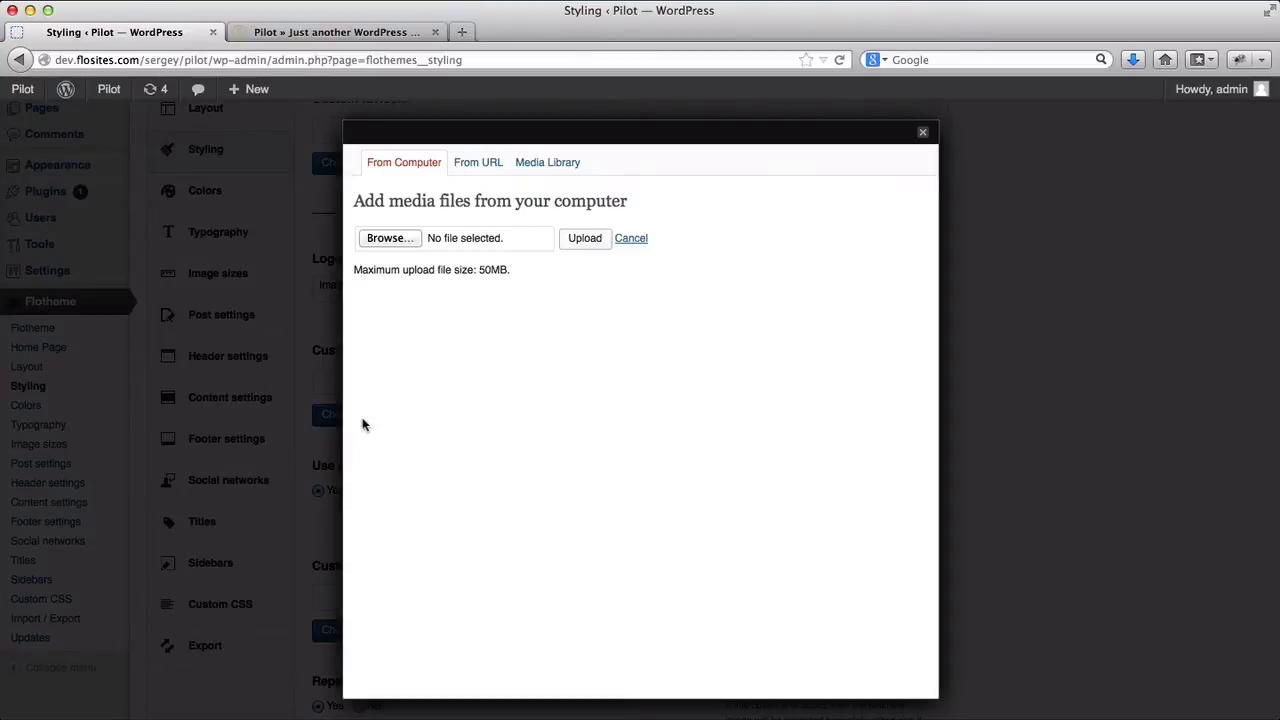
pyautogui.click(396, 239)
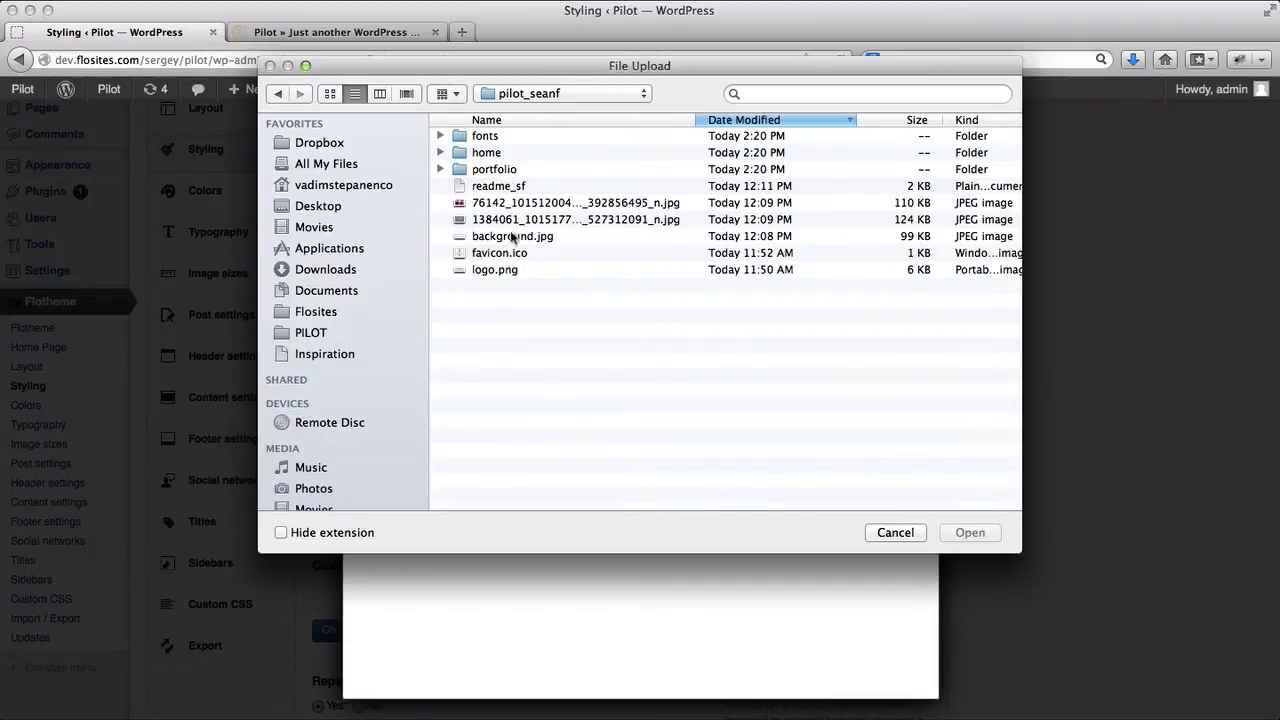
pyautogui.doubleClick(496, 269)
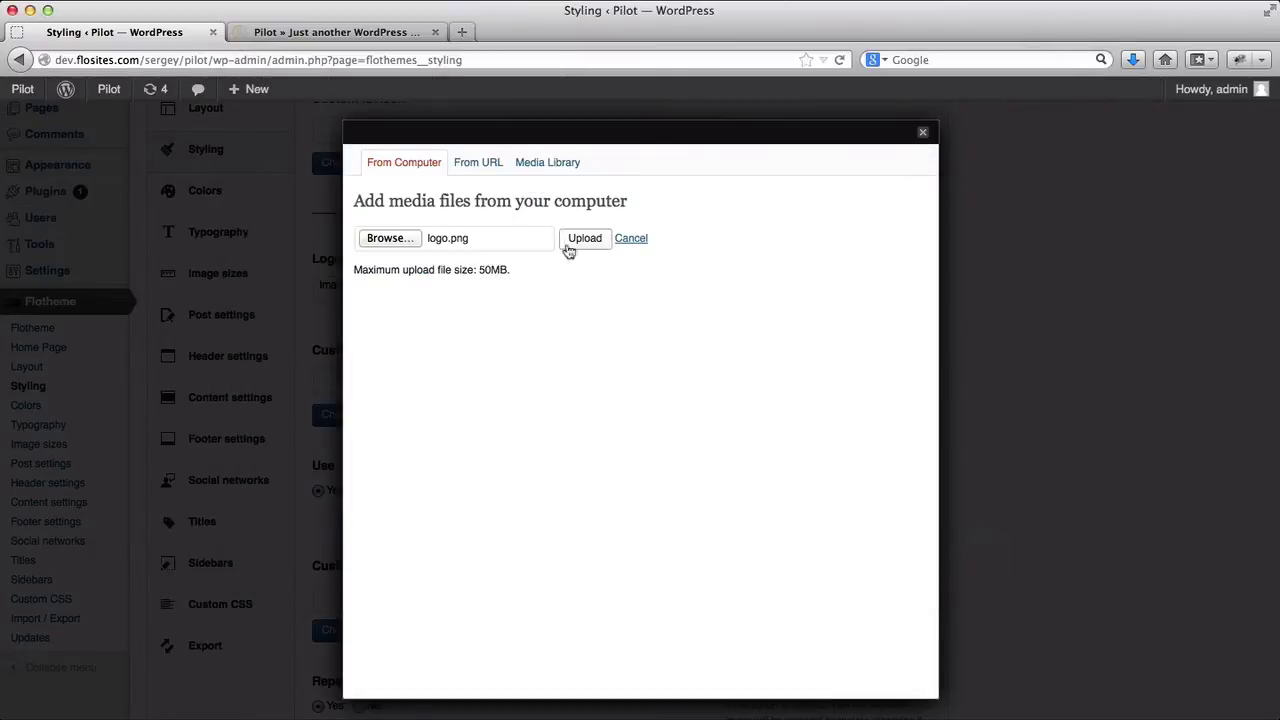
pyautogui.click(582, 242)
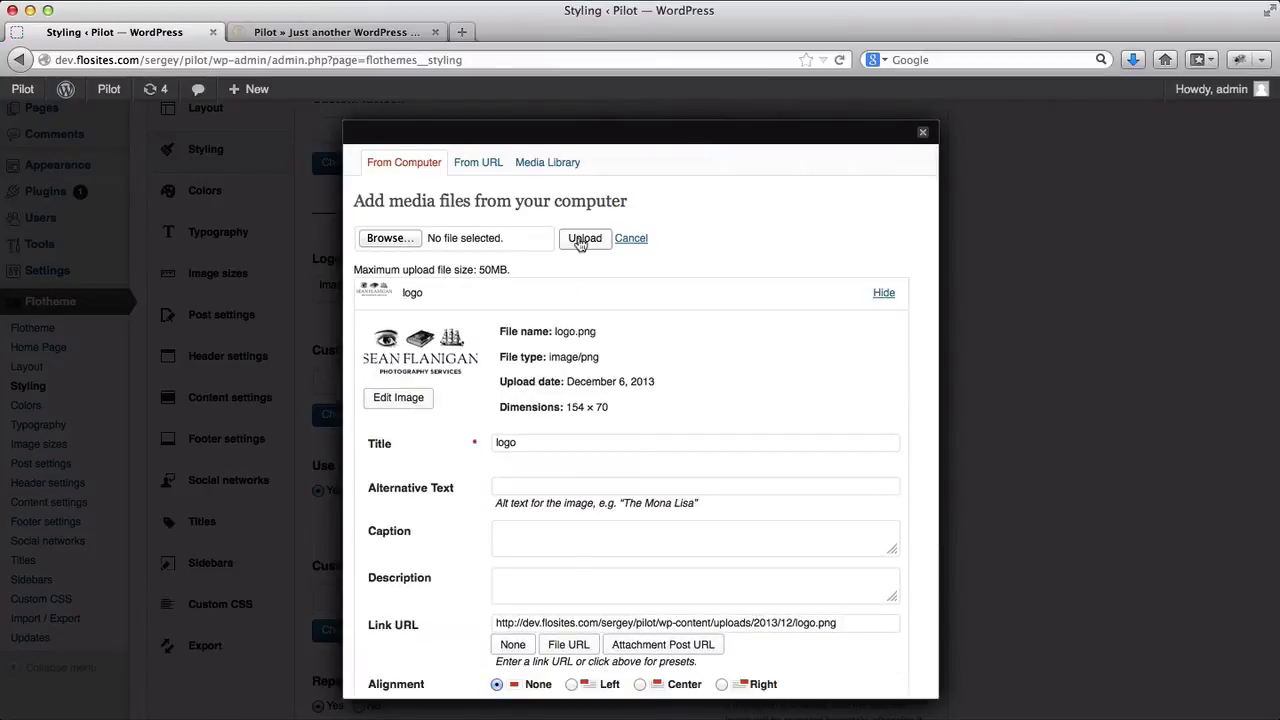
pyautogui.scroll(-4, 626, 361)
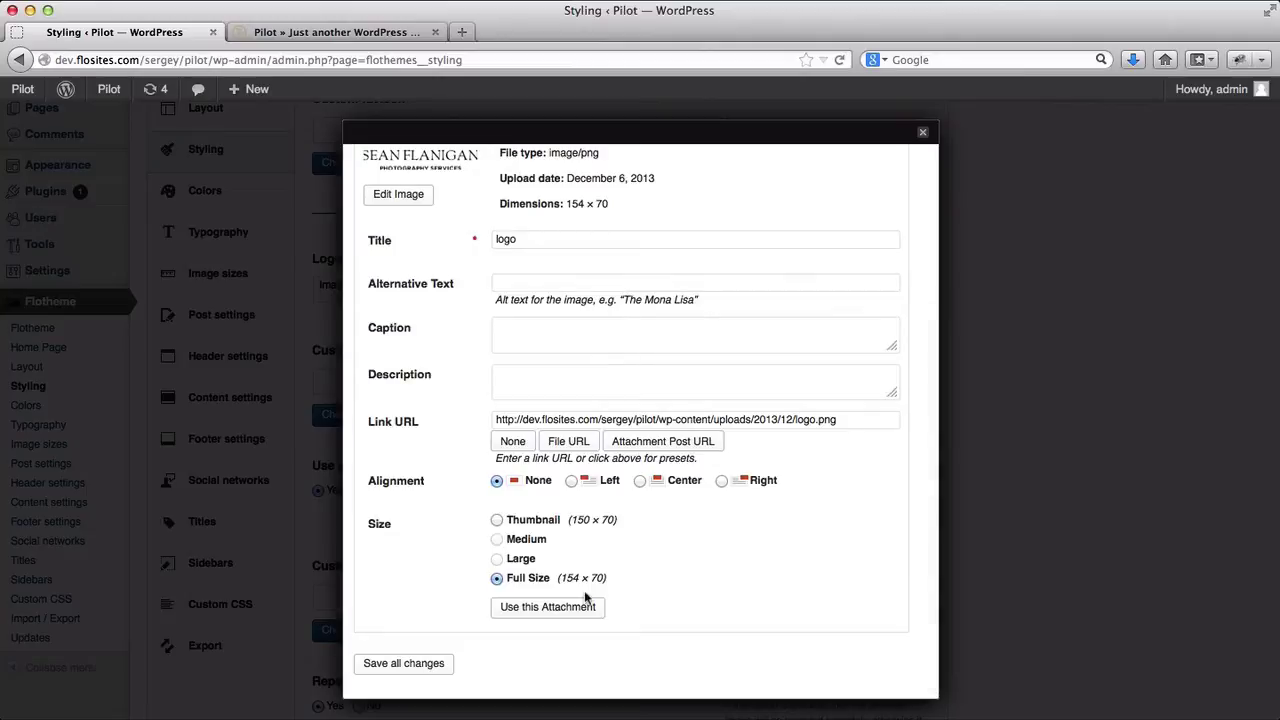
pyautogui.click(548, 609)
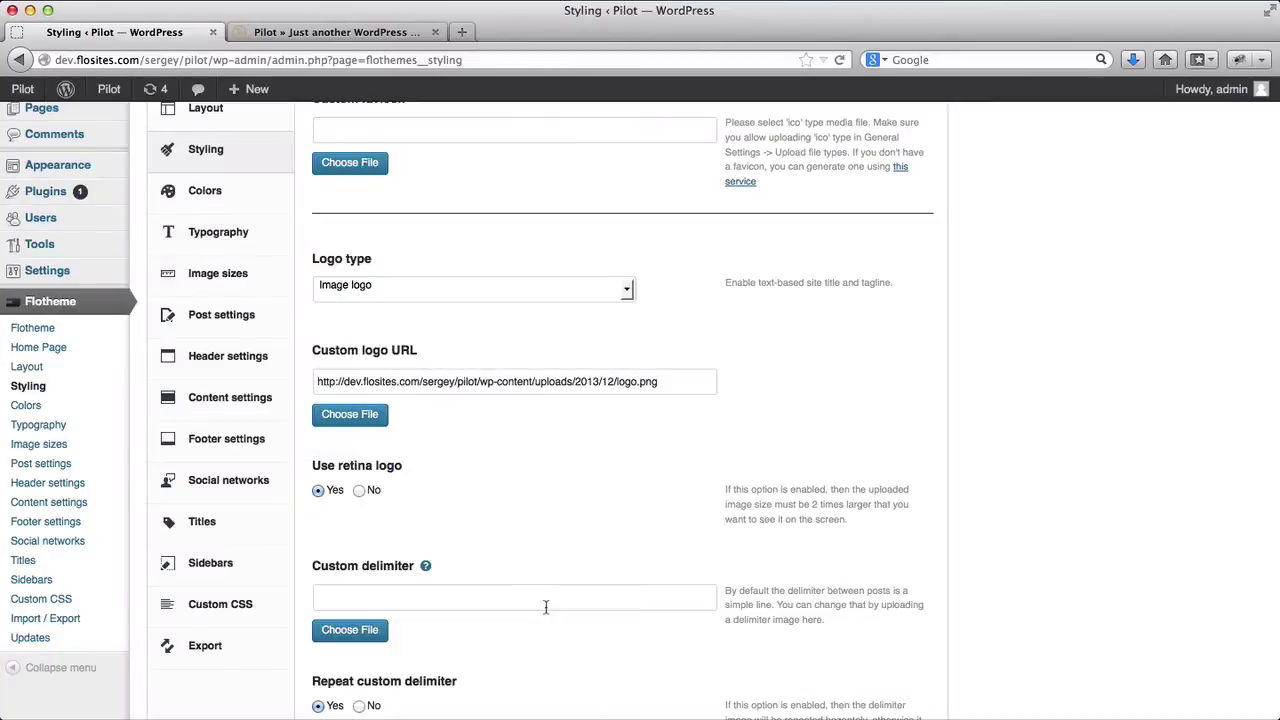
# Turn off the retina logo option and update the styling settings.
pyautogui.click(362, 491)
pyautogui.scroll(-5, 494, 461)
pyautogui.scroll(-10, 494, 461)
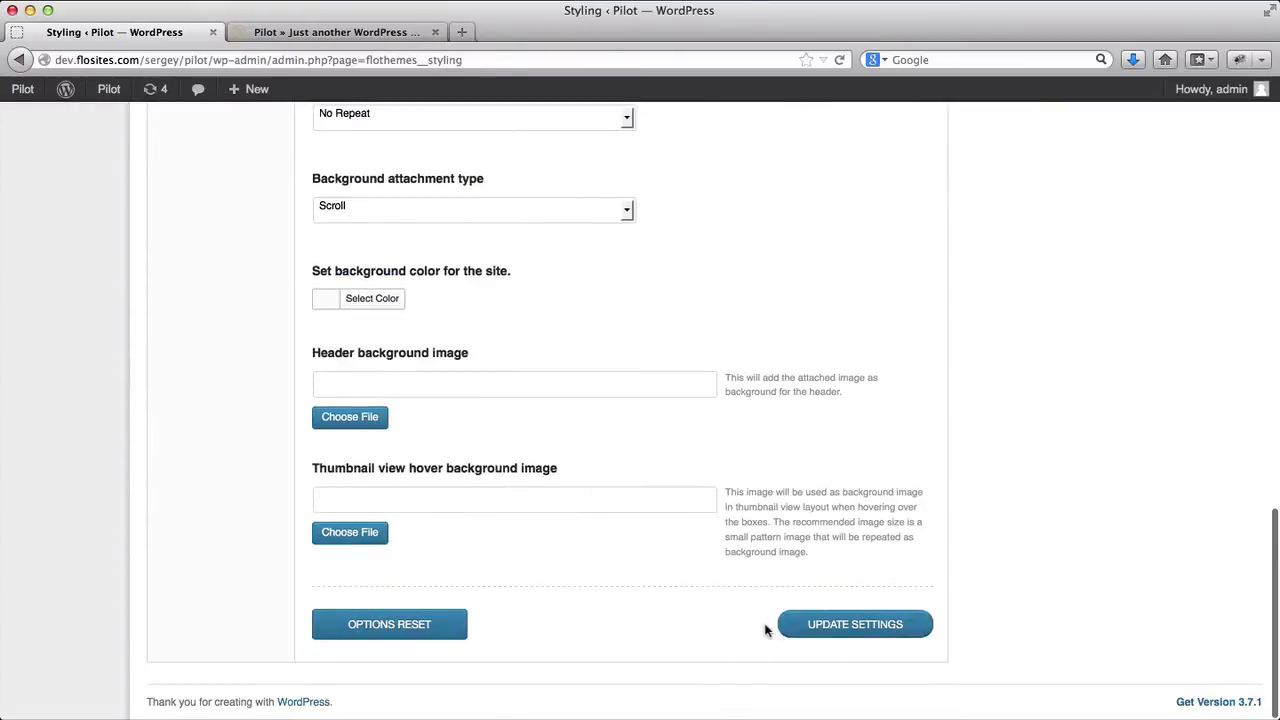
pyautogui.click(830, 628)
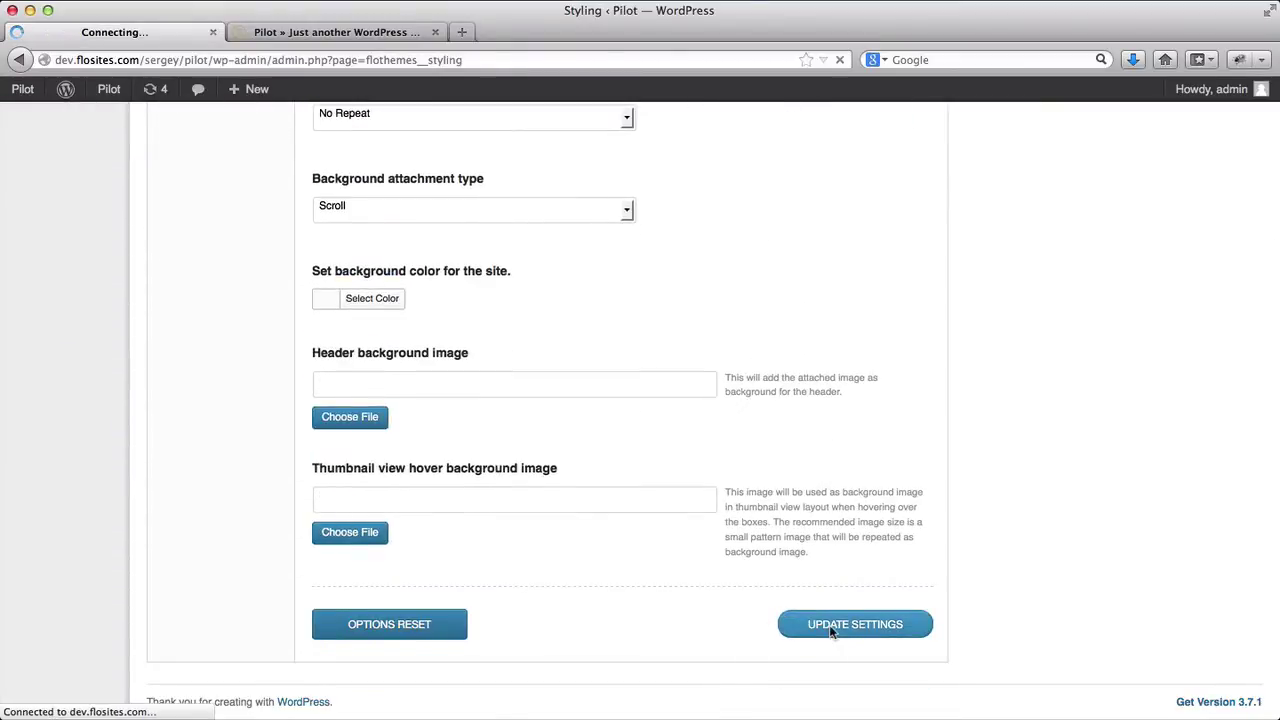
# Reload the site's front page to check the header logo, and return to the dashboard.
pyautogui.hotkey('ctrl', 'Tab')
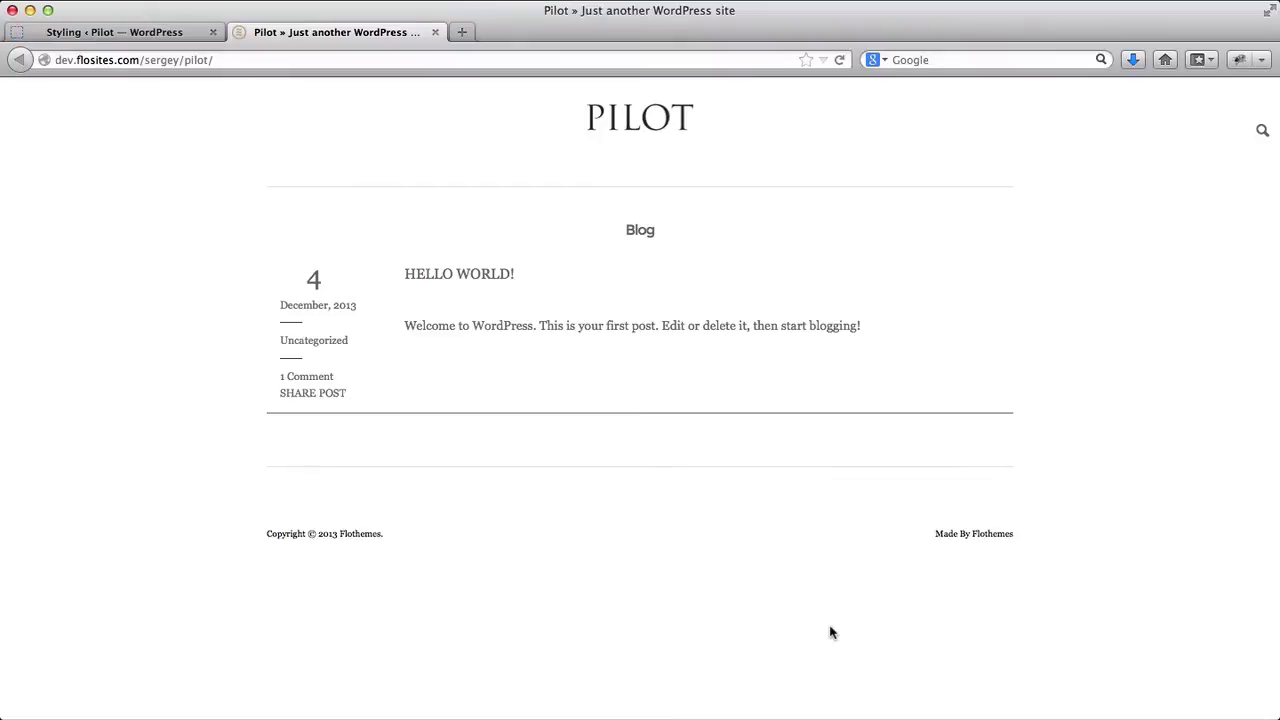
pyautogui.press('super+r')
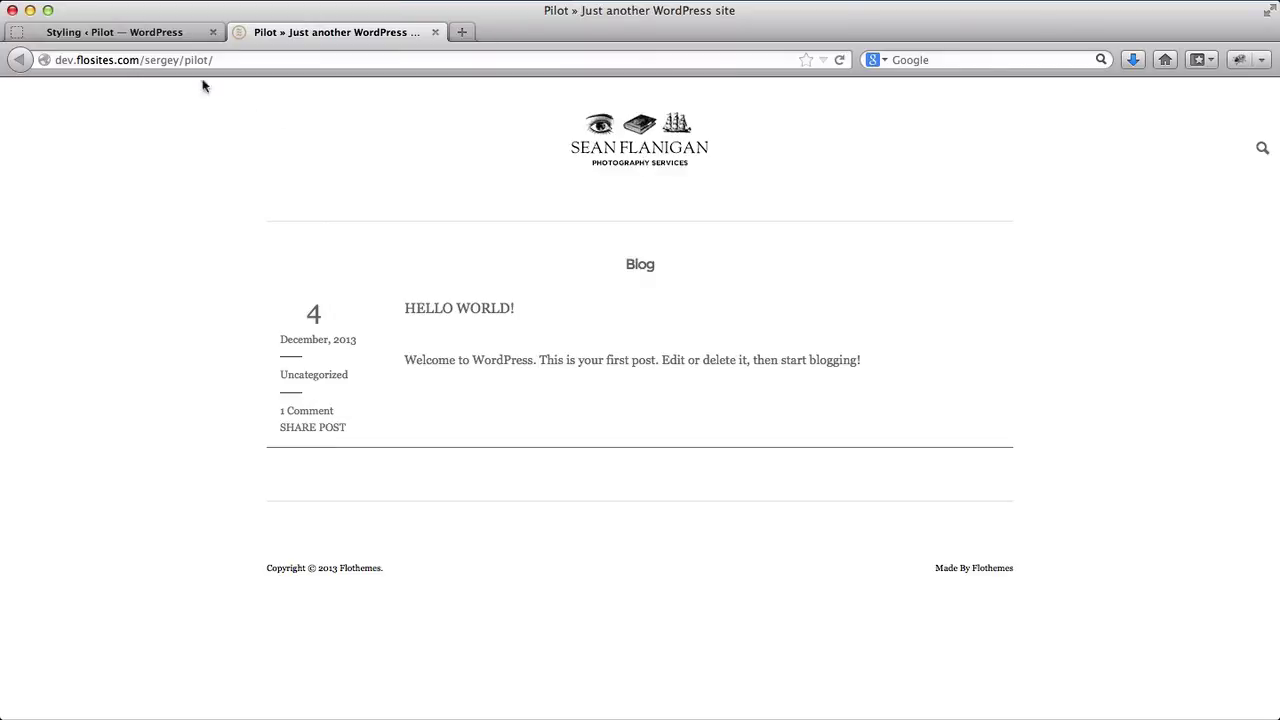
pyautogui.click(154, 34)
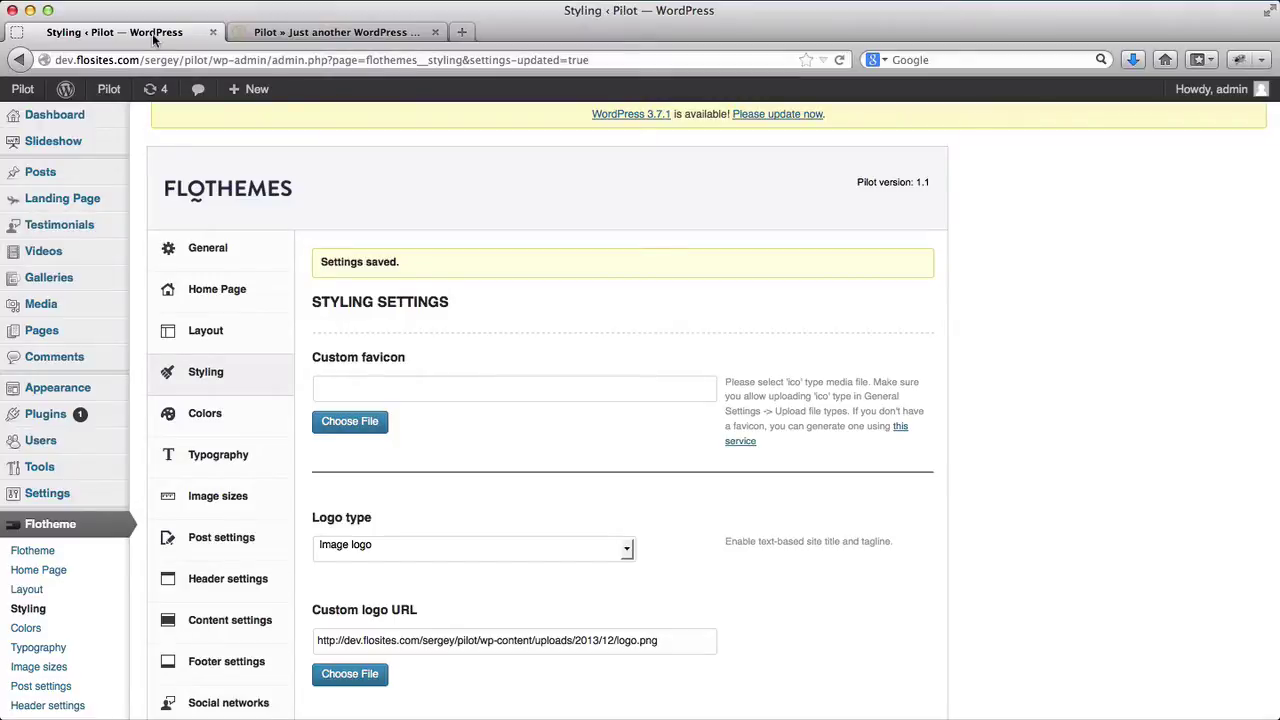
# Add a new page and title it "galleries", copying the name from the sitemap in the readme_sf text file.
pyautogui.click(86, 338)
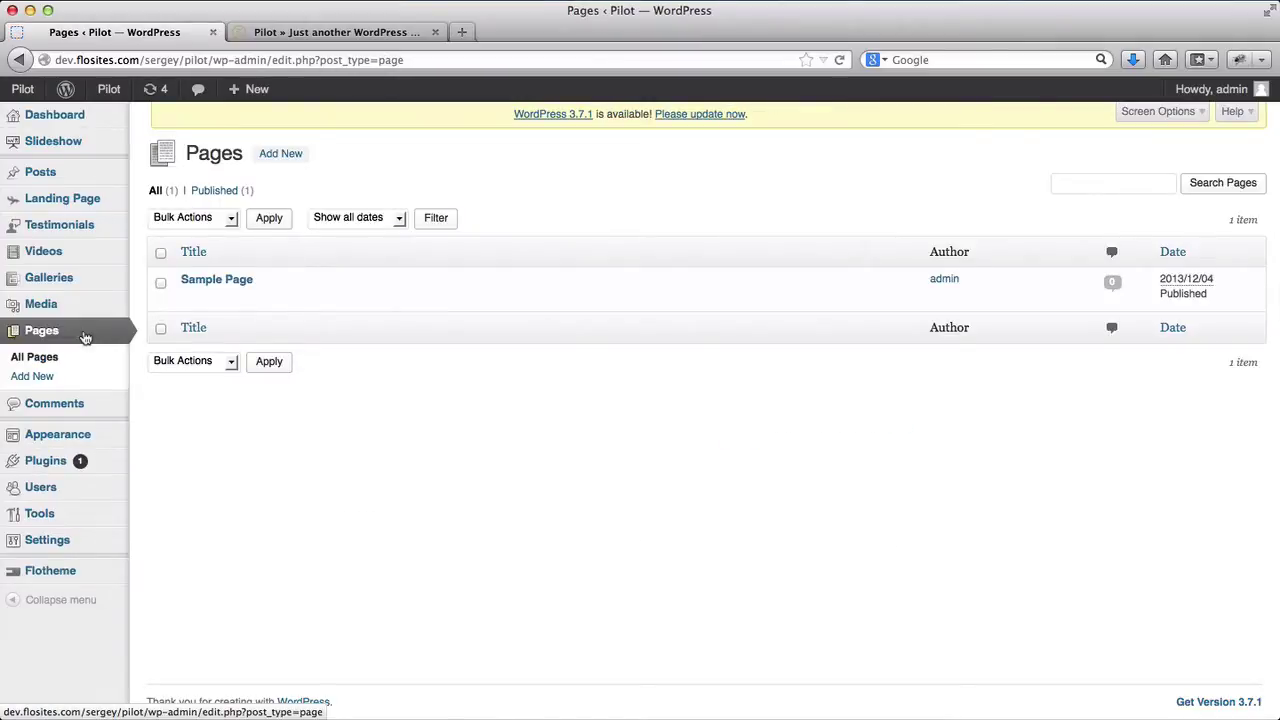
pyautogui.click(278, 158)
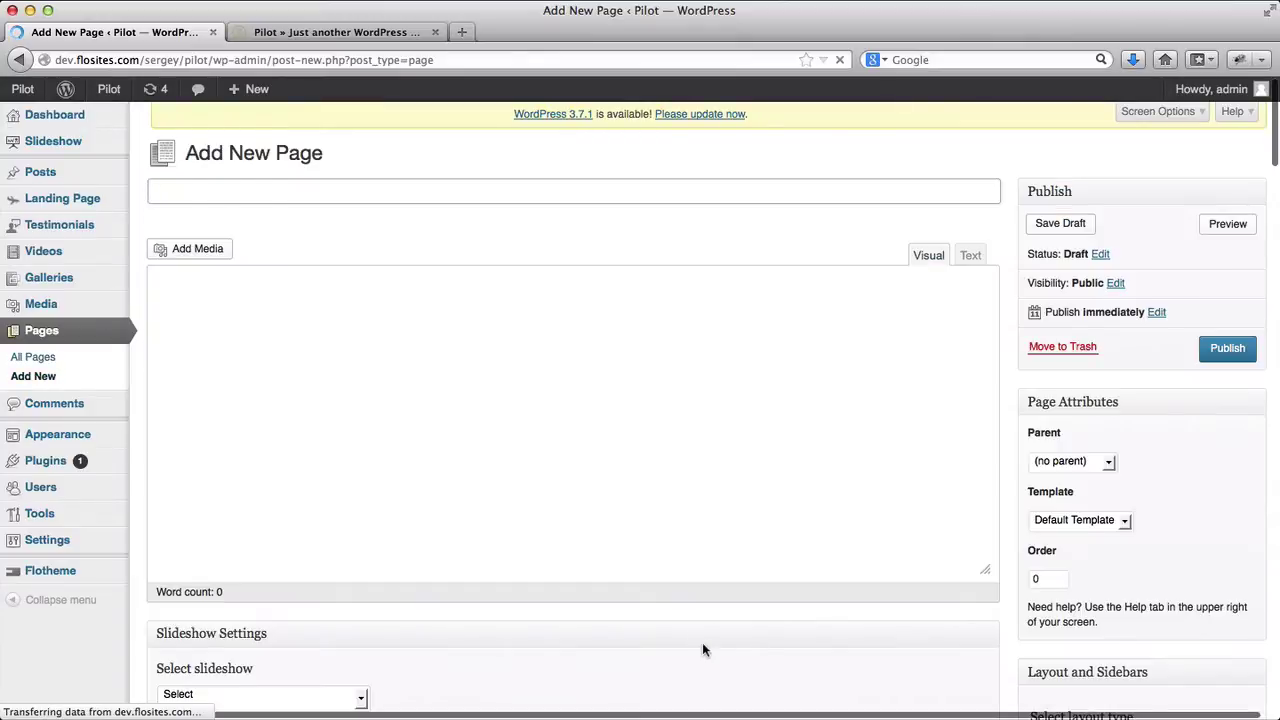
pyautogui.click(710, 716)
pyautogui.scroll(5, 354, 200)
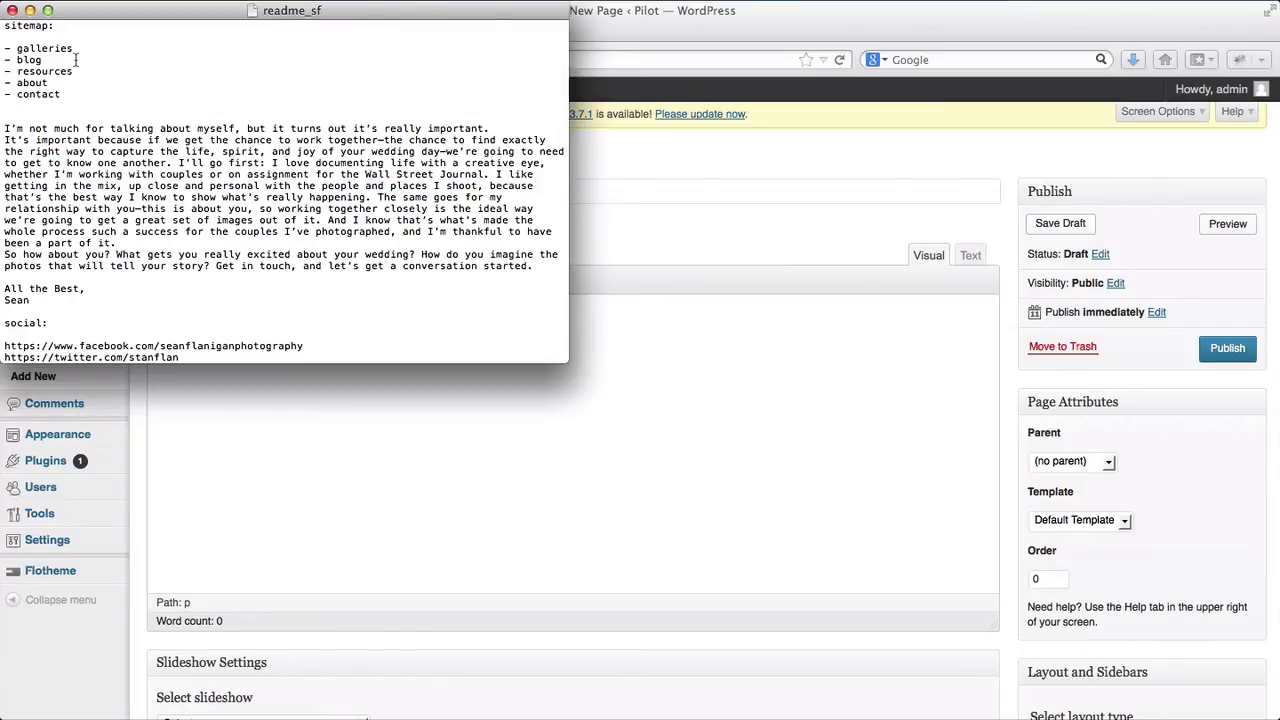
pyautogui.click(75, 48)
pyautogui.doubleClick(63, 50)
pyautogui.press('super+c')
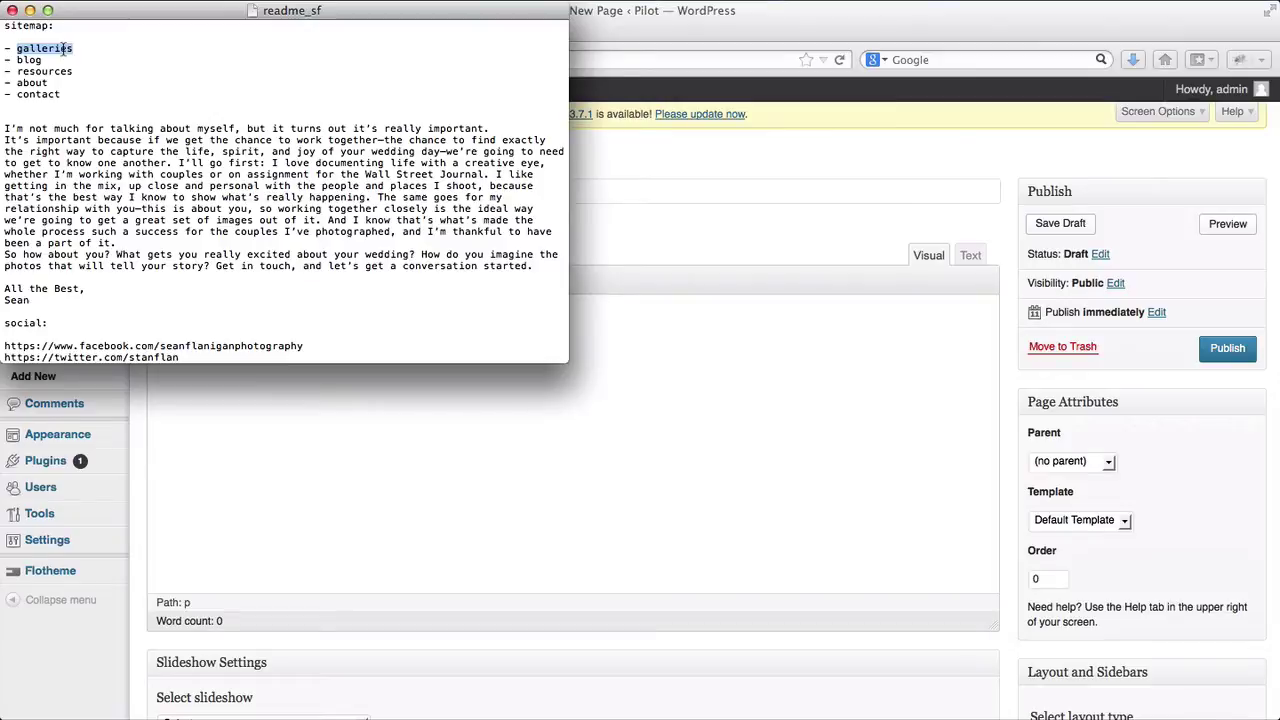
pyautogui.press('super+Tab')
pyautogui.press('super+v')
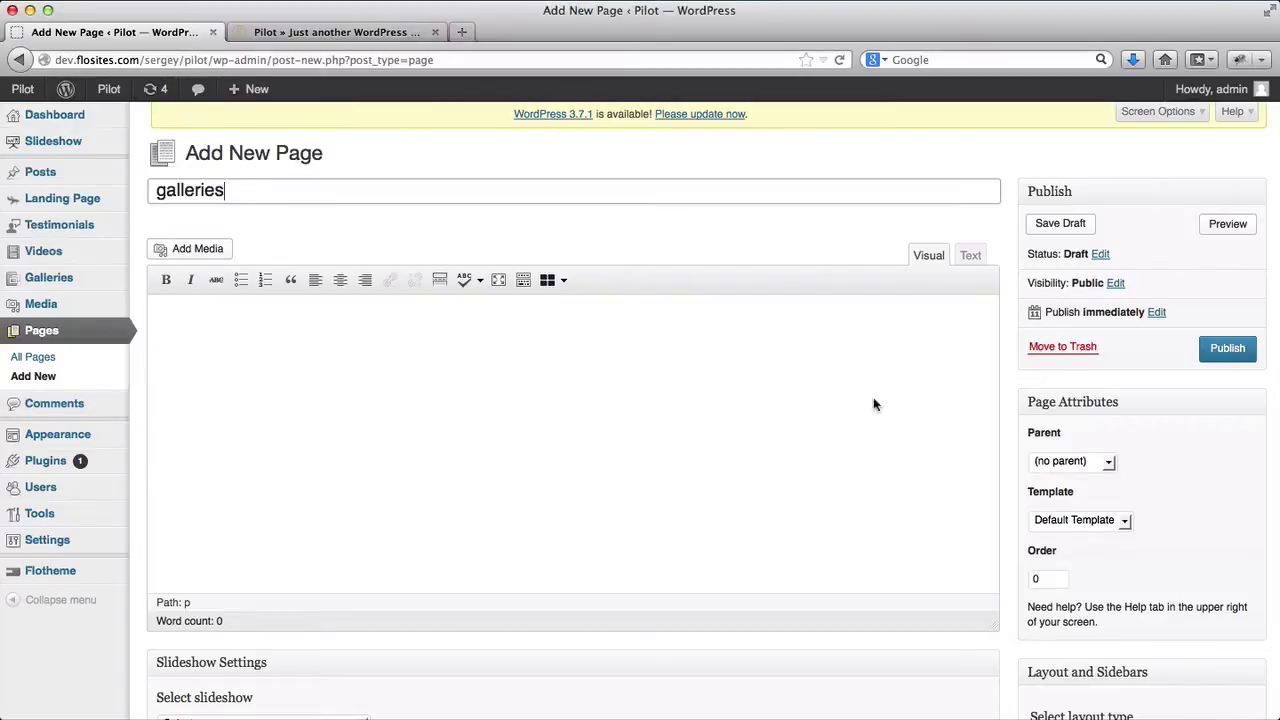
# Assign the Latest Galleries template to the page and select All as its gallery category.
pyautogui.scroll(-4, 1092, 432)
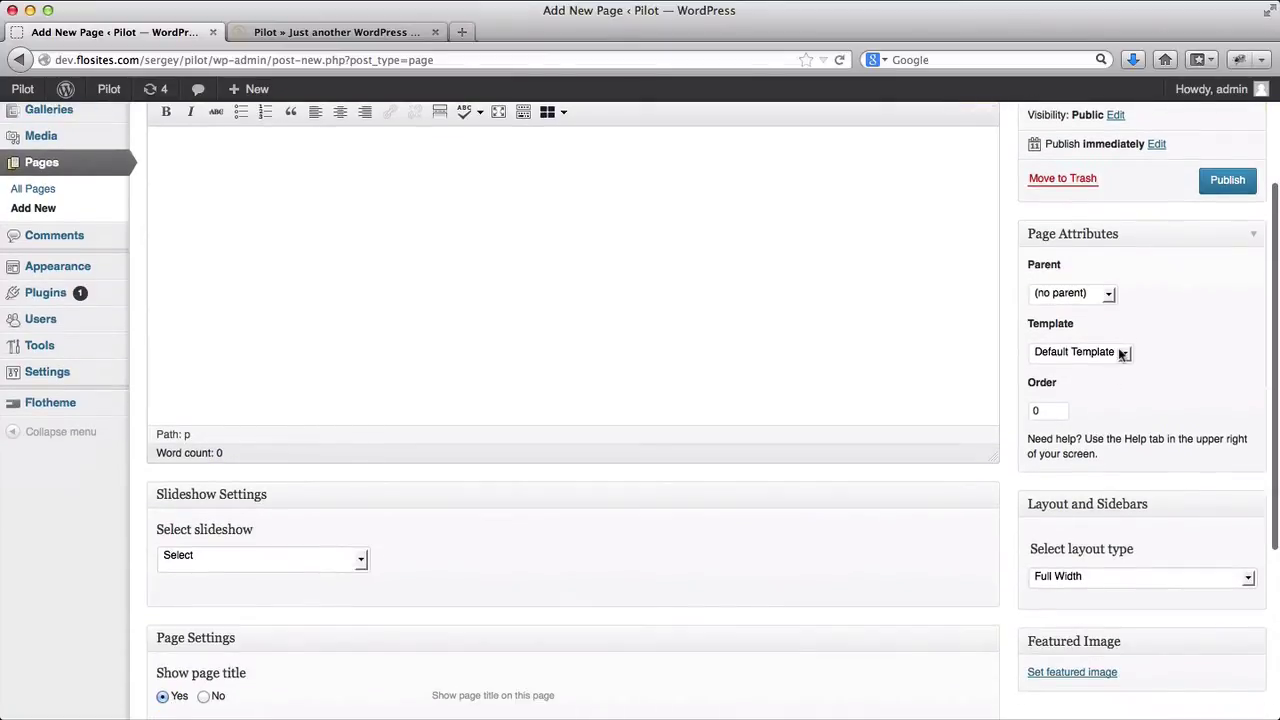
pyautogui.click(1122, 353)
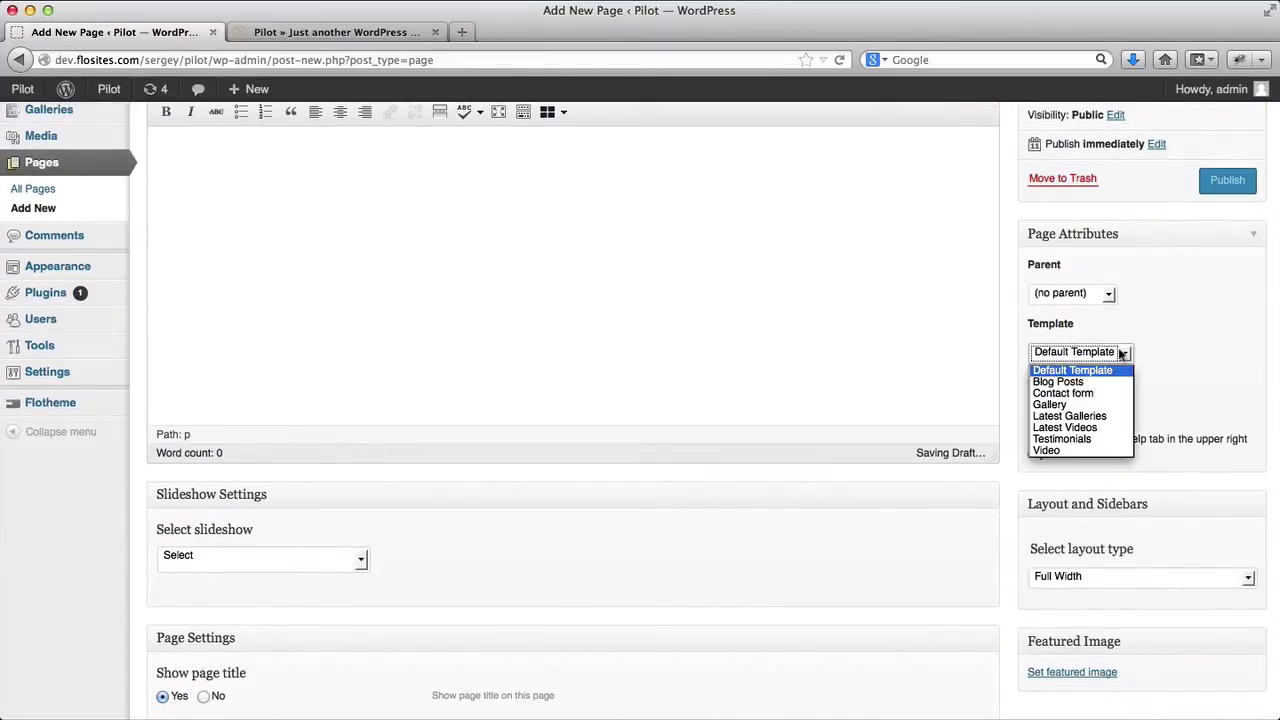
pyautogui.click(1106, 416)
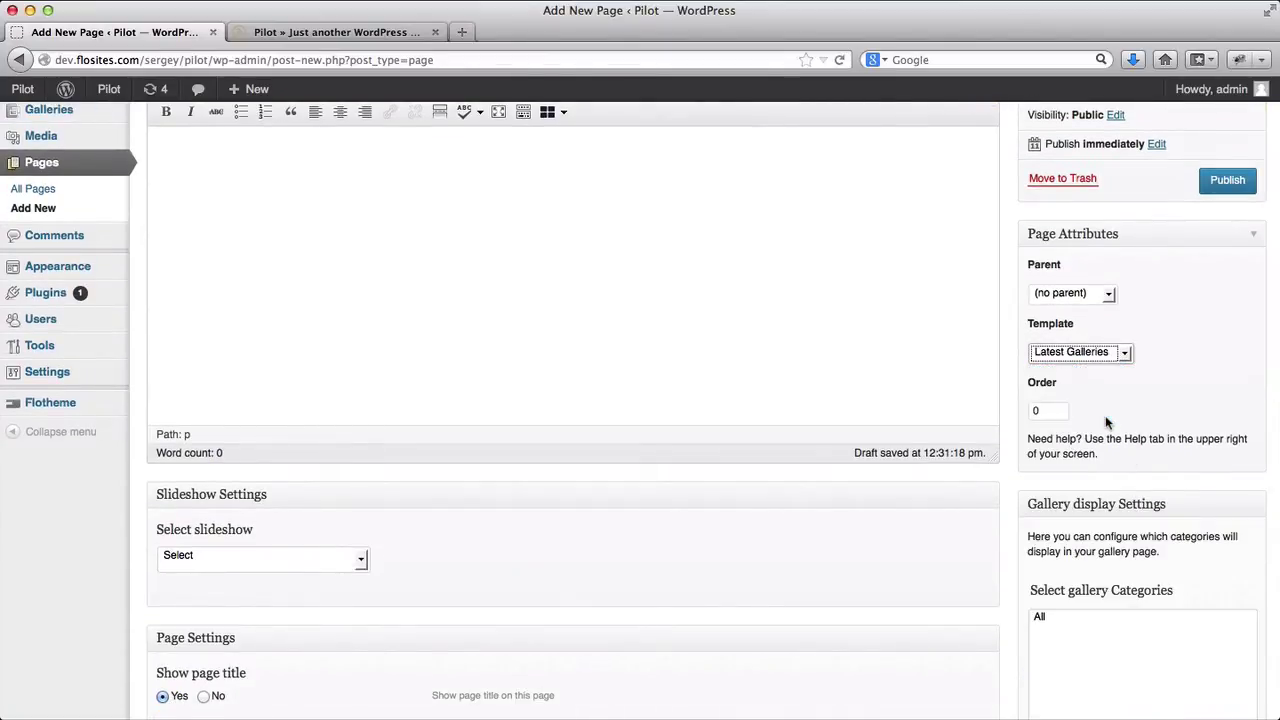
pyautogui.scroll(-3, 1105, 415)
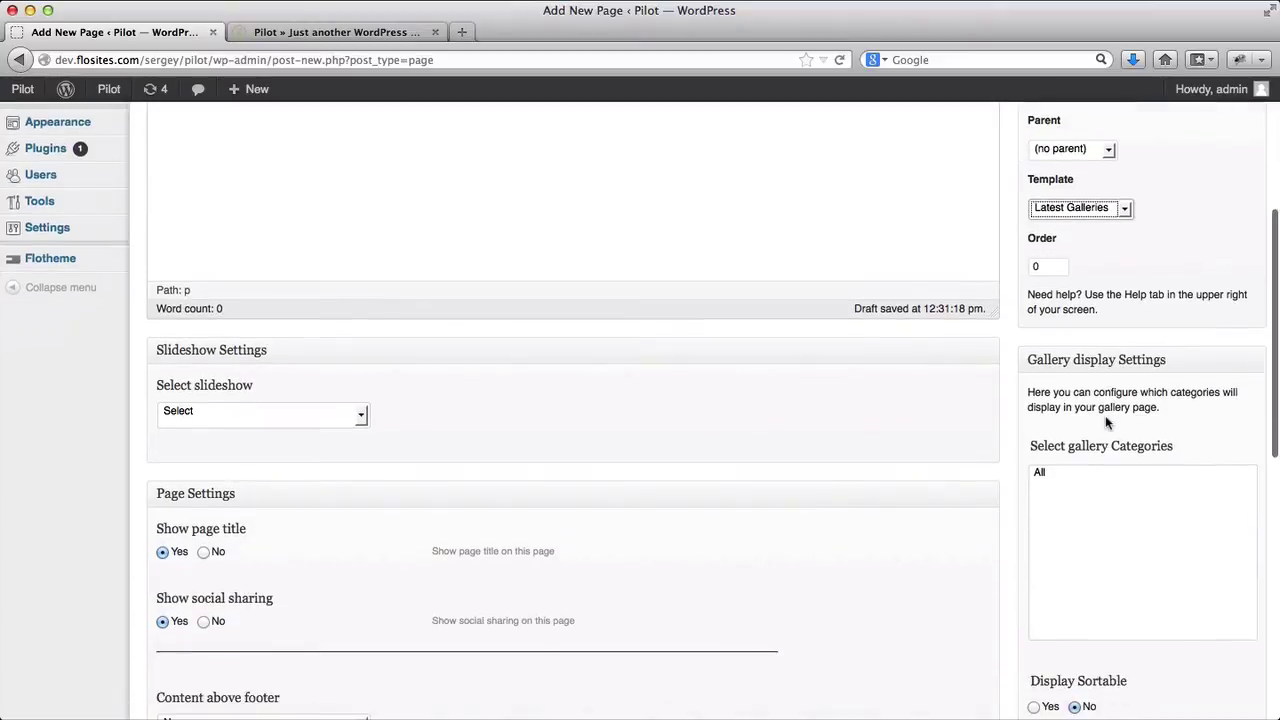
pyautogui.click(1067, 476)
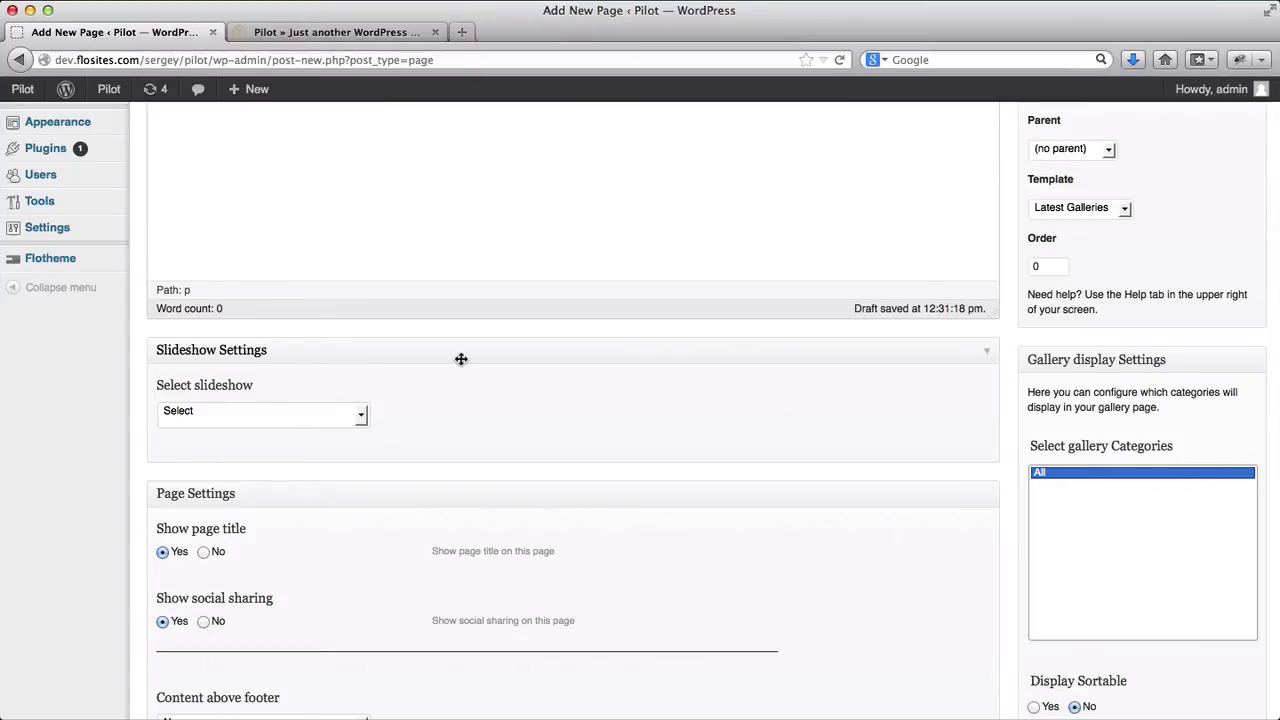
# Review the galleries page's remaining settings and publish the page.
pyautogui.scroll(-3, 461, 359)
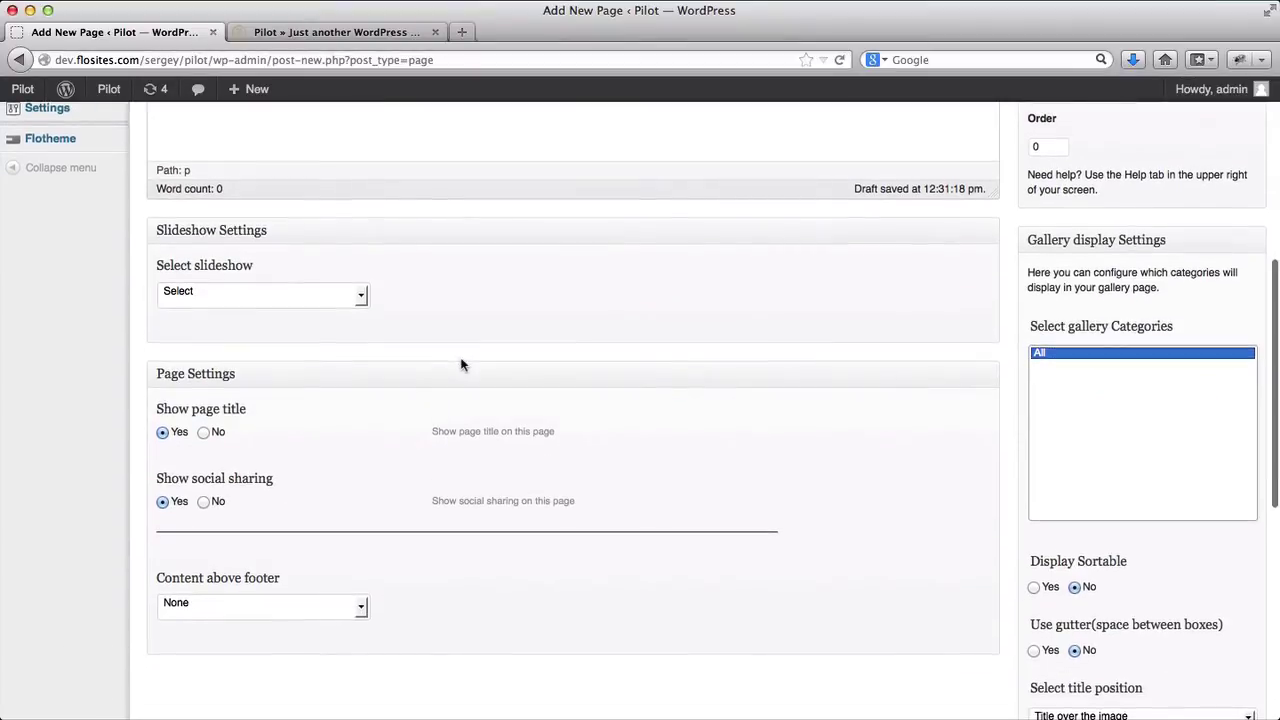
pyautogui.scroll(10, 461, 365)
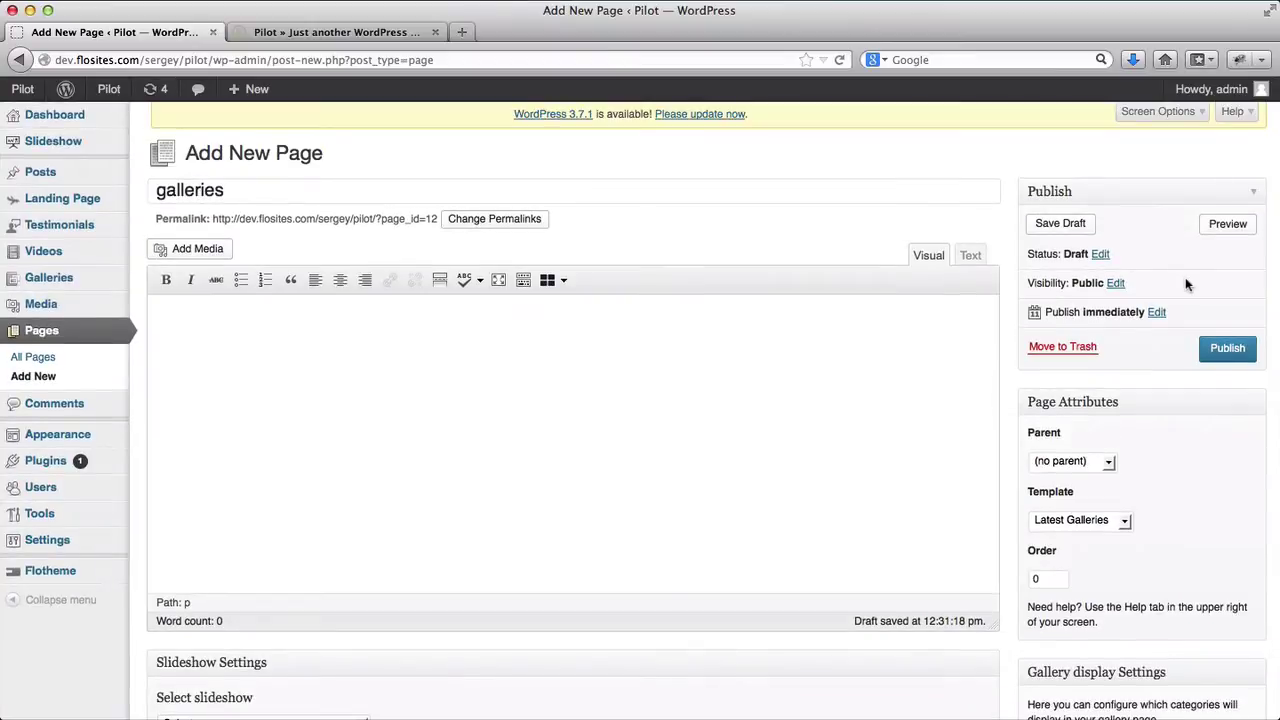
pyautogui.click(1216, 350)
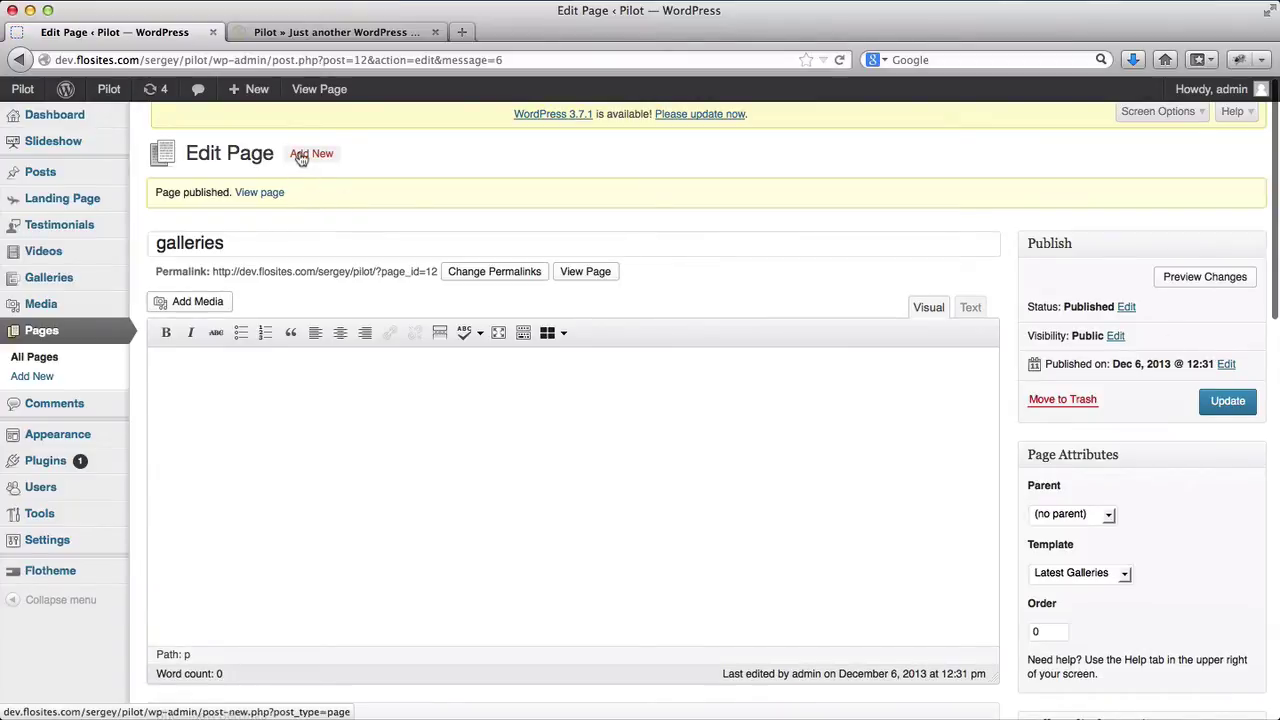
# Add another page titled "blog", copying the name from the sitemap in readme_sf.
pyautogui.click(300, 156)
pyautogui.press('super+Tab')
pyautogui.doubleClick(22, 60)
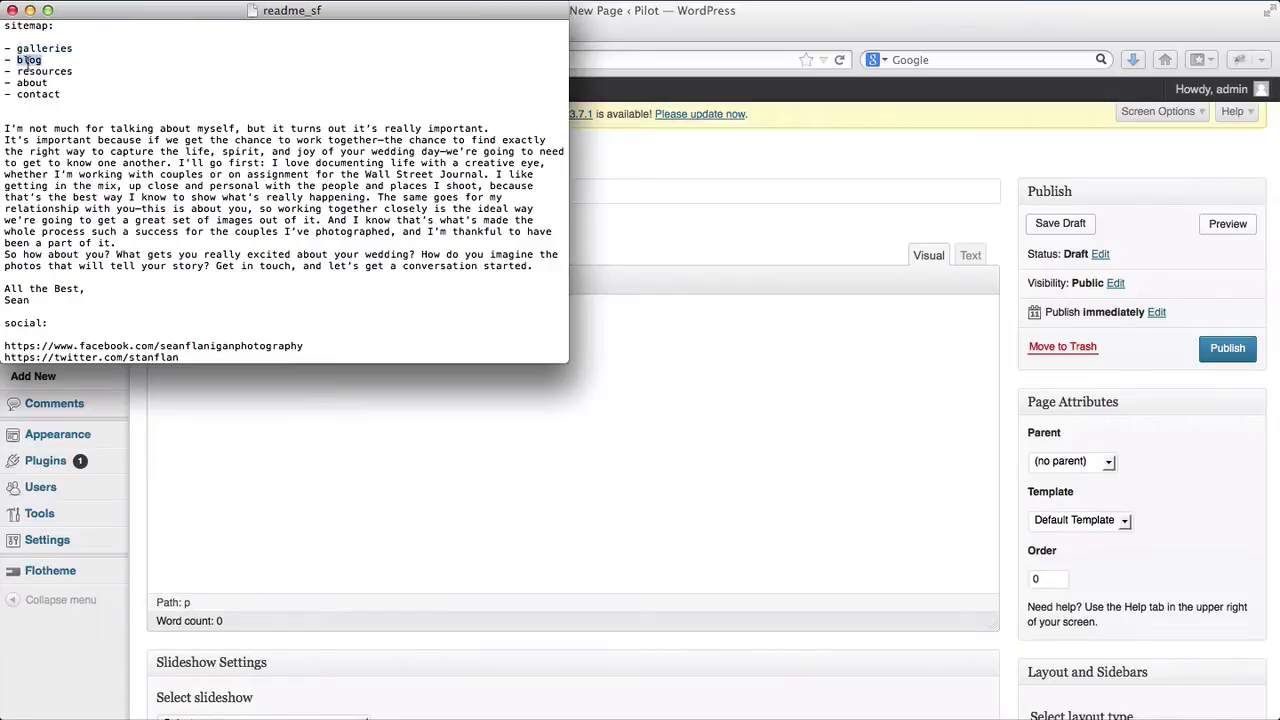
pyautogui.press('super+c')
pyautogui.press('super+Tab')
pyautogui.press('super+v')
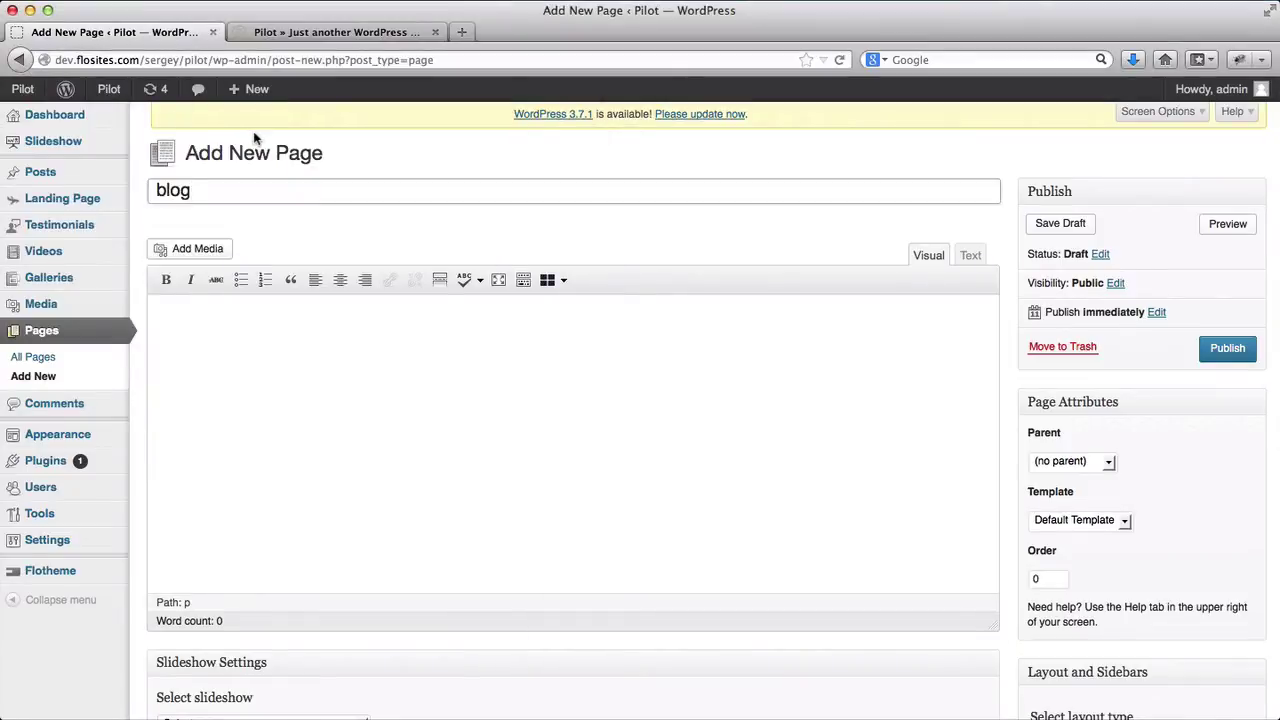
# Assign the Blog Posts template to the blog page and publish it.
pyautogui.scroll(-3, 1051, 362)
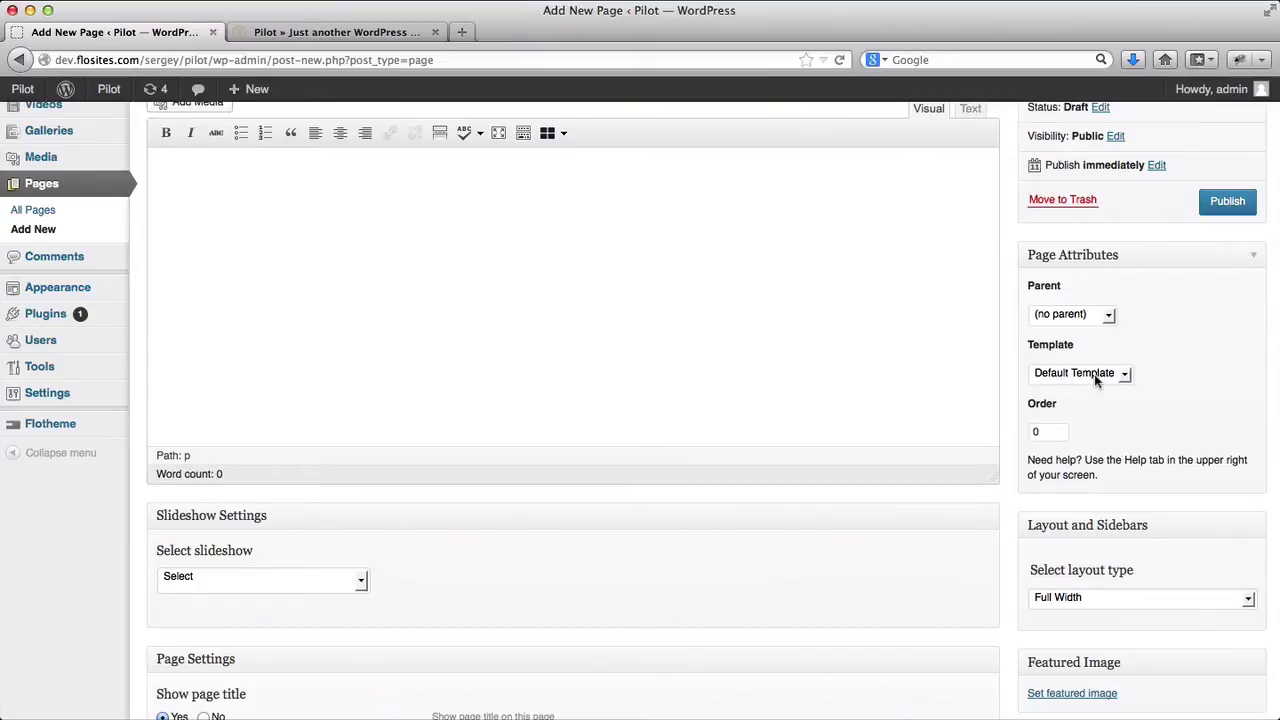
pyautogui.click(1096, 378)
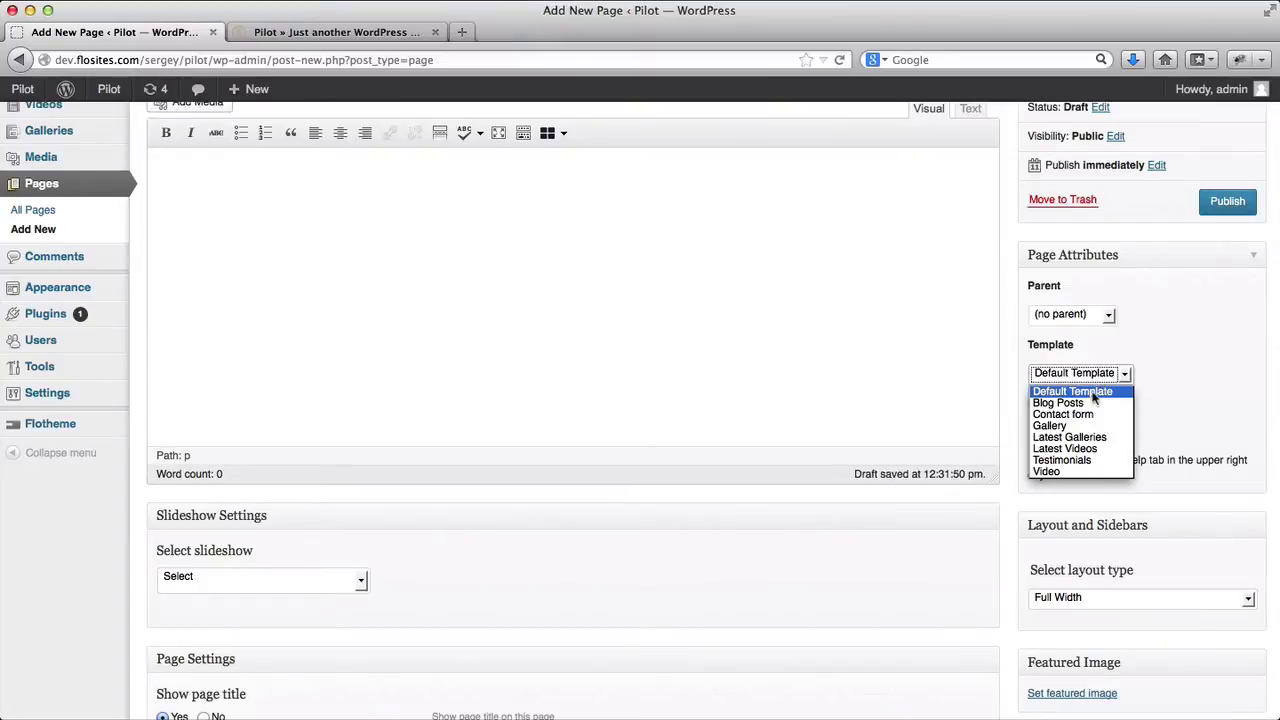
pyautogui.click(1092, 404)
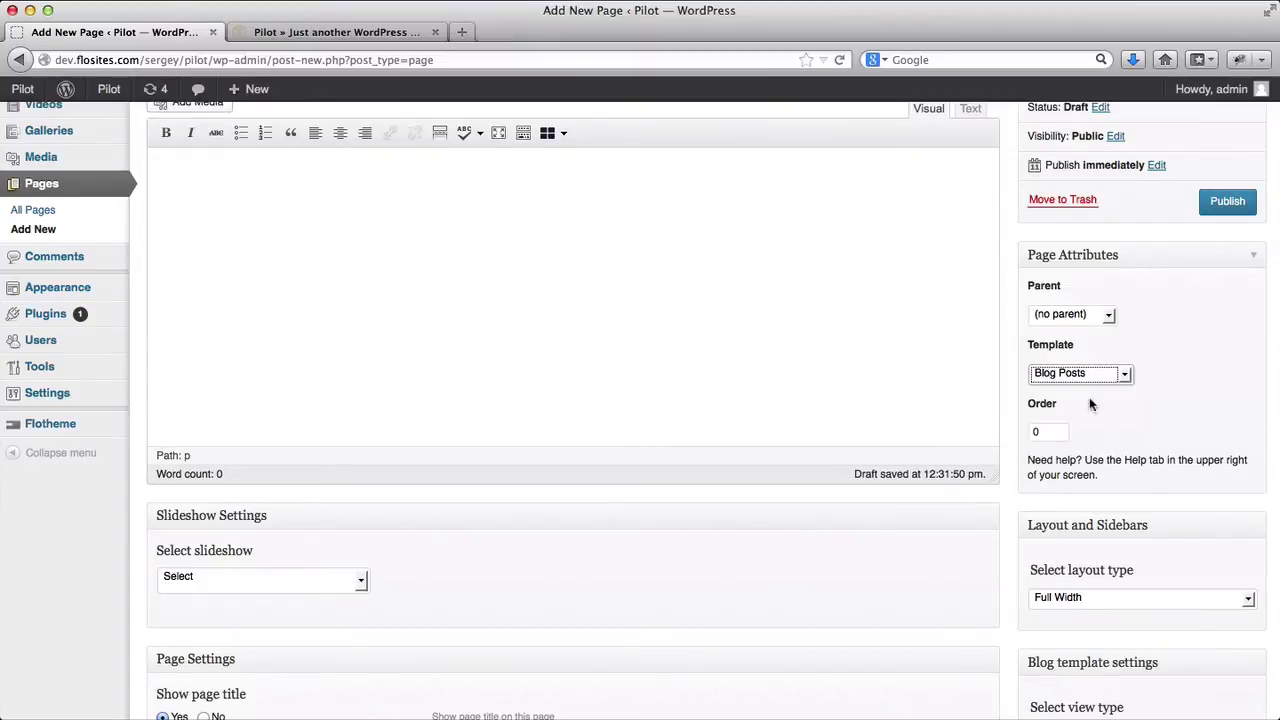
pyautogui.click(1232, 208)
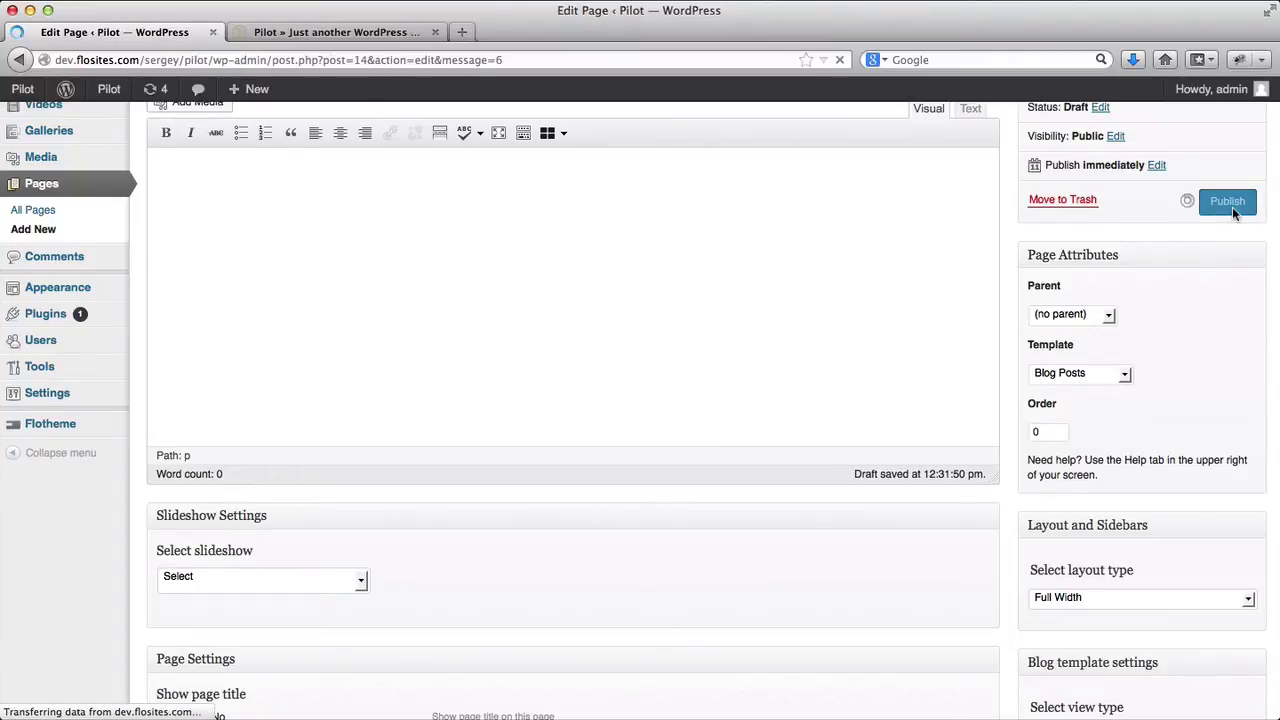
# Copy the page name "resources" from the sitemap in the readme_sf text file and return to the browser.
pyautogui.press('super+Tab')
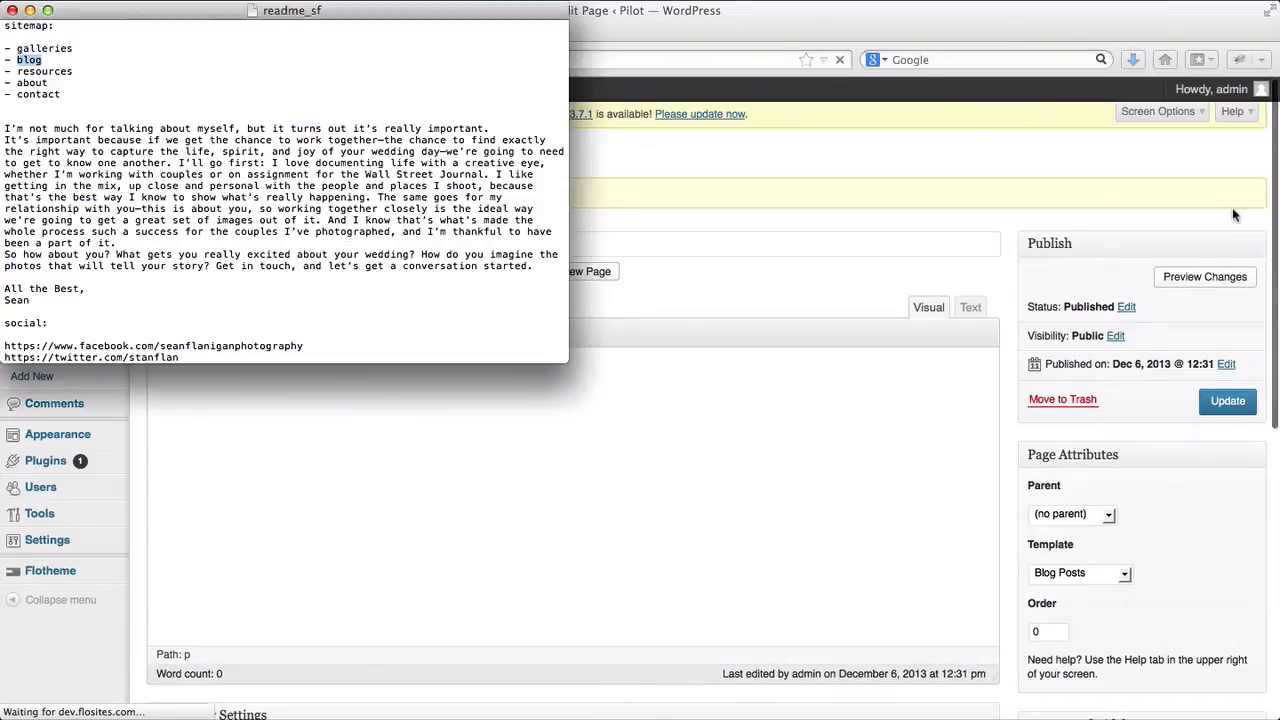
pyautogui.doubleClick(63, 72)
pyautogui.press('super+Tab')
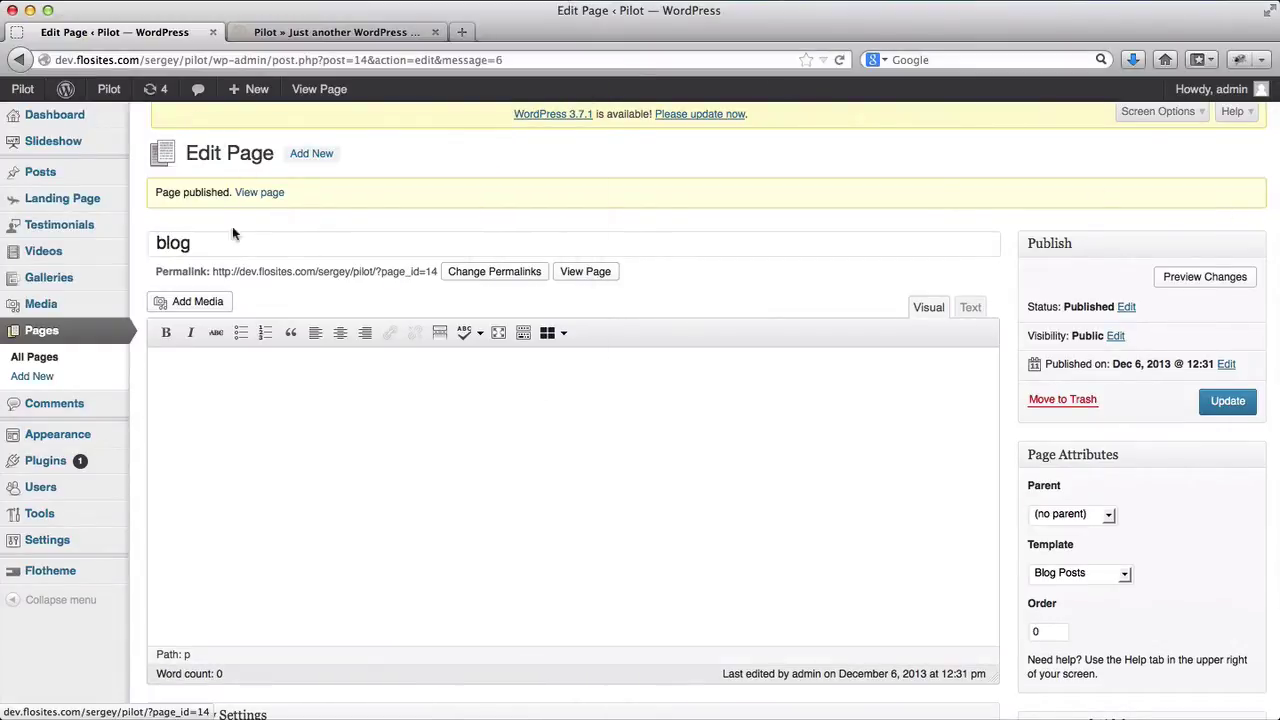
pyautogui.doubleClick(222, 249)
pyautogui.press('super+v')
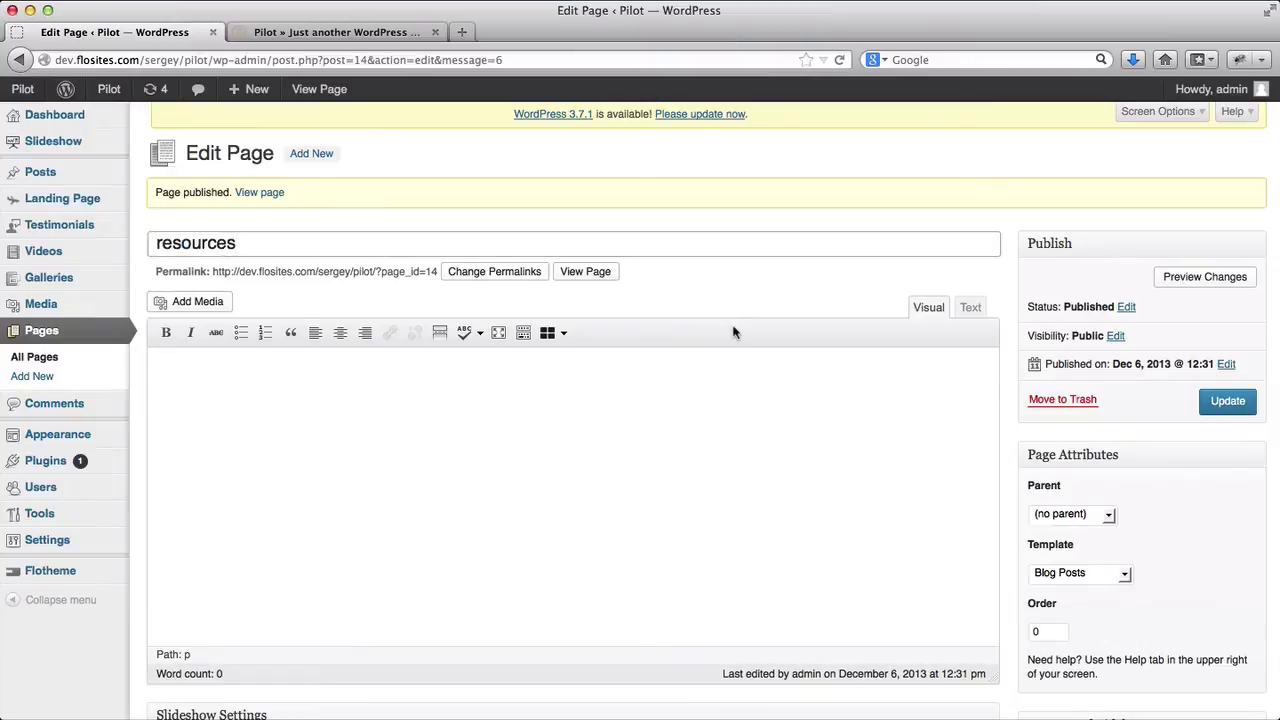
pyautogui.click(1119, 575)
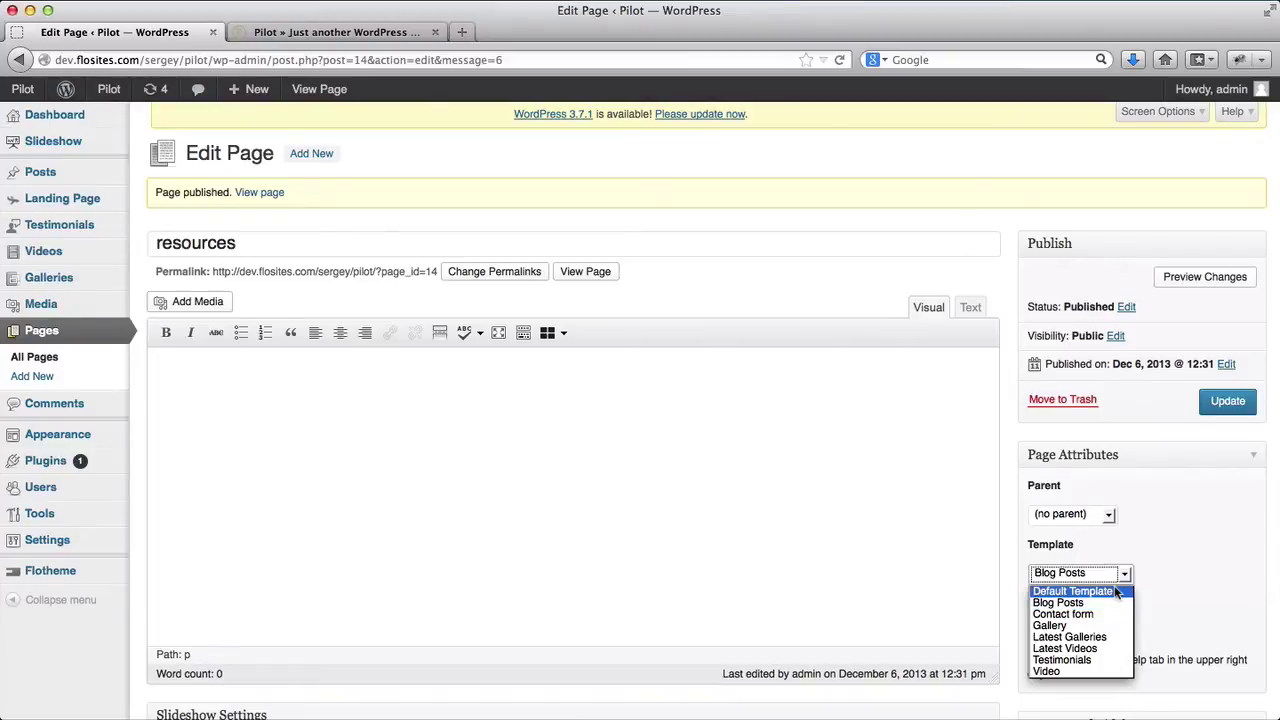
pyautogui.click(1117, 593)
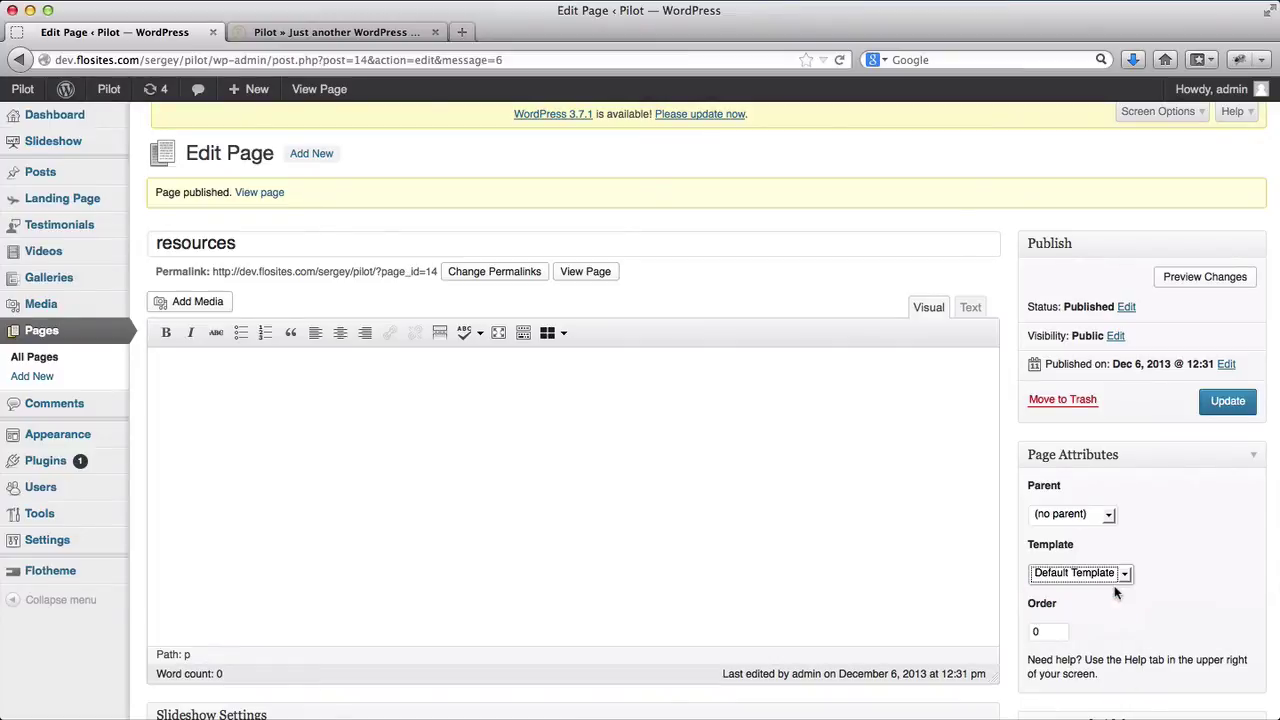
# Add a new page titled "resources" using the copied name and publish it.
pyautogui.click(326, 153)
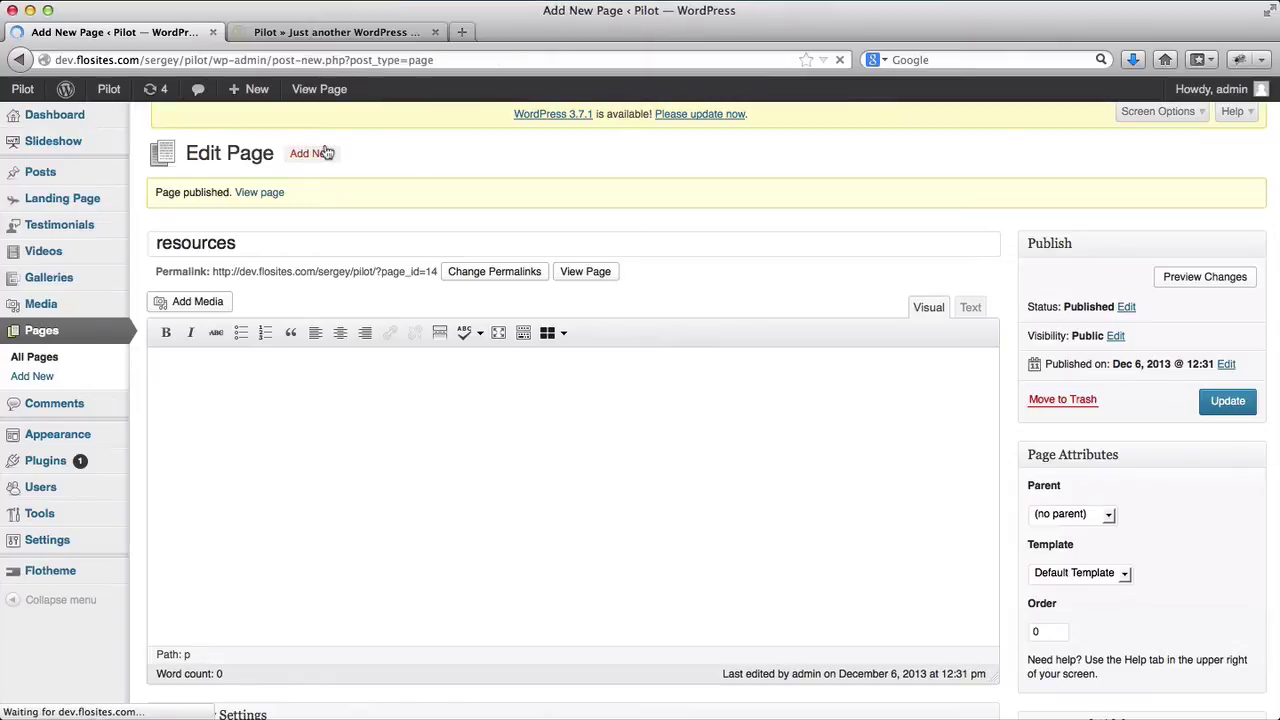
pyautogui.click(274, 188)
pyautogui.press('super+v')
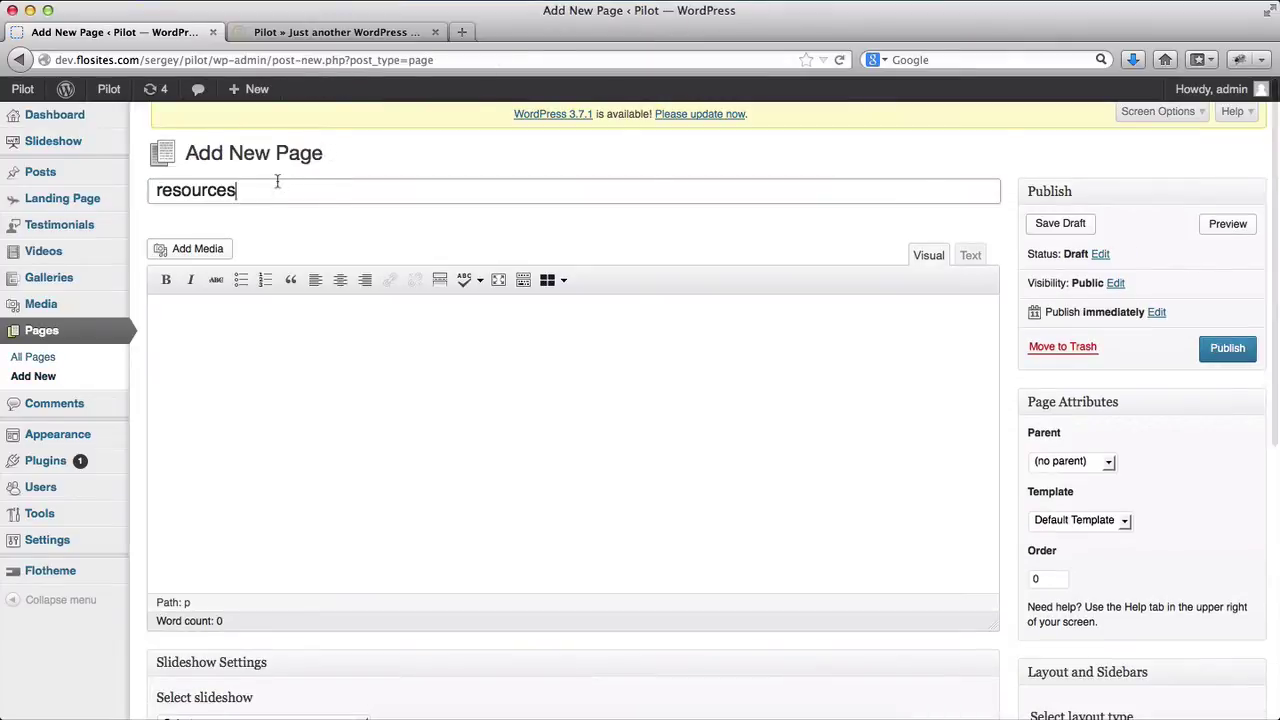
pyautogui.click(1221, 358)
# Add another page titled "about", copying the name from the sitemap in readme_sf.
pyautogui.press('super+Tab')
pyautogui.doubleClick(31, 82)
pyautogui.press('super+c')
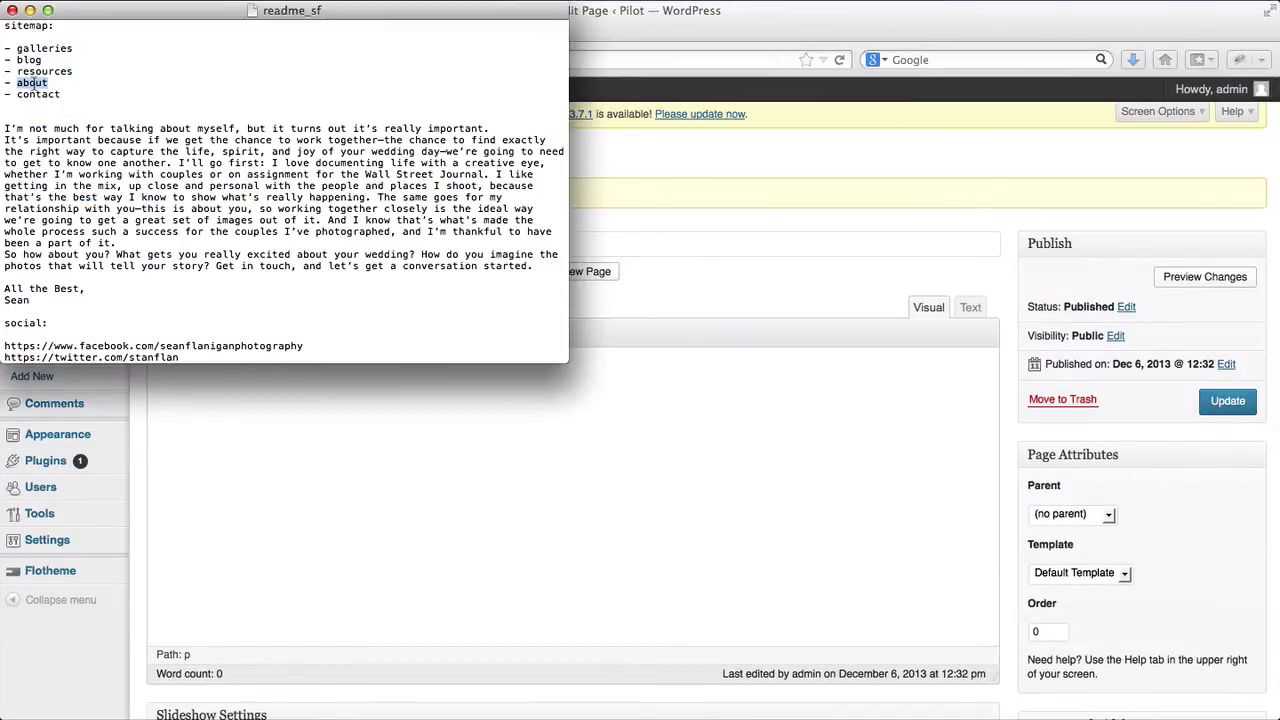
pyautogui.press('super+Tab')
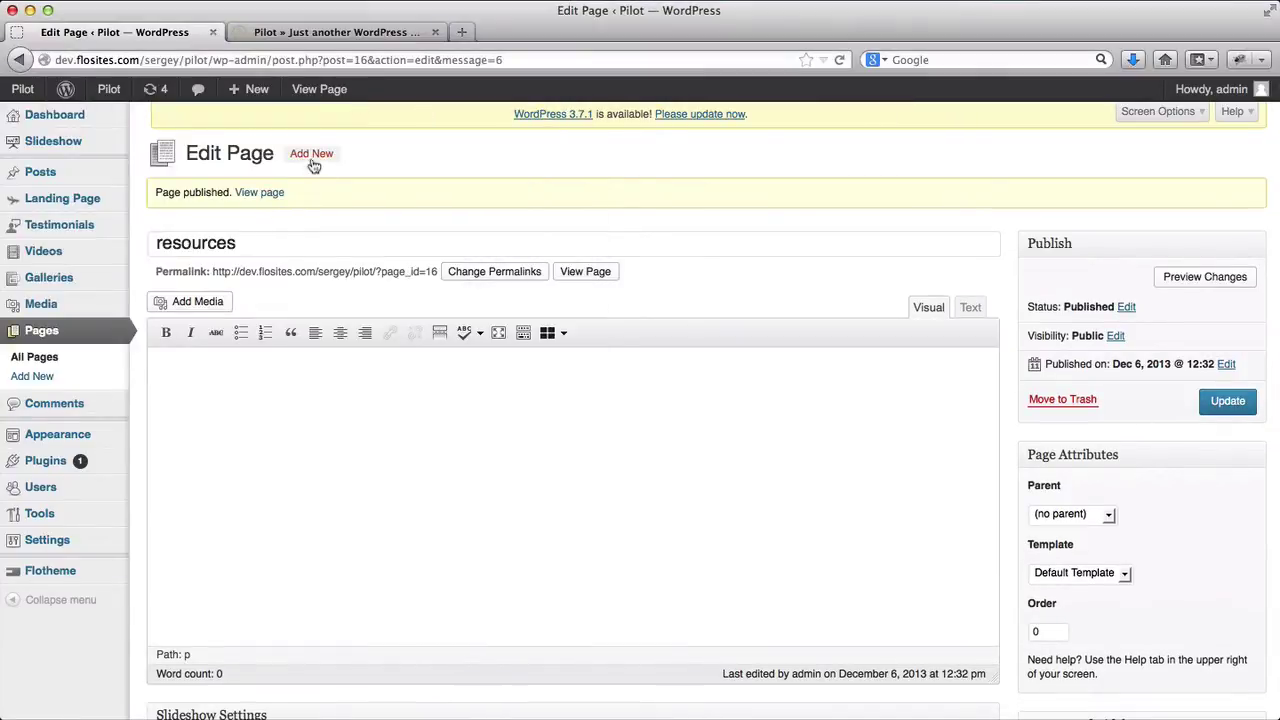
pyautogui.click(312, 158)
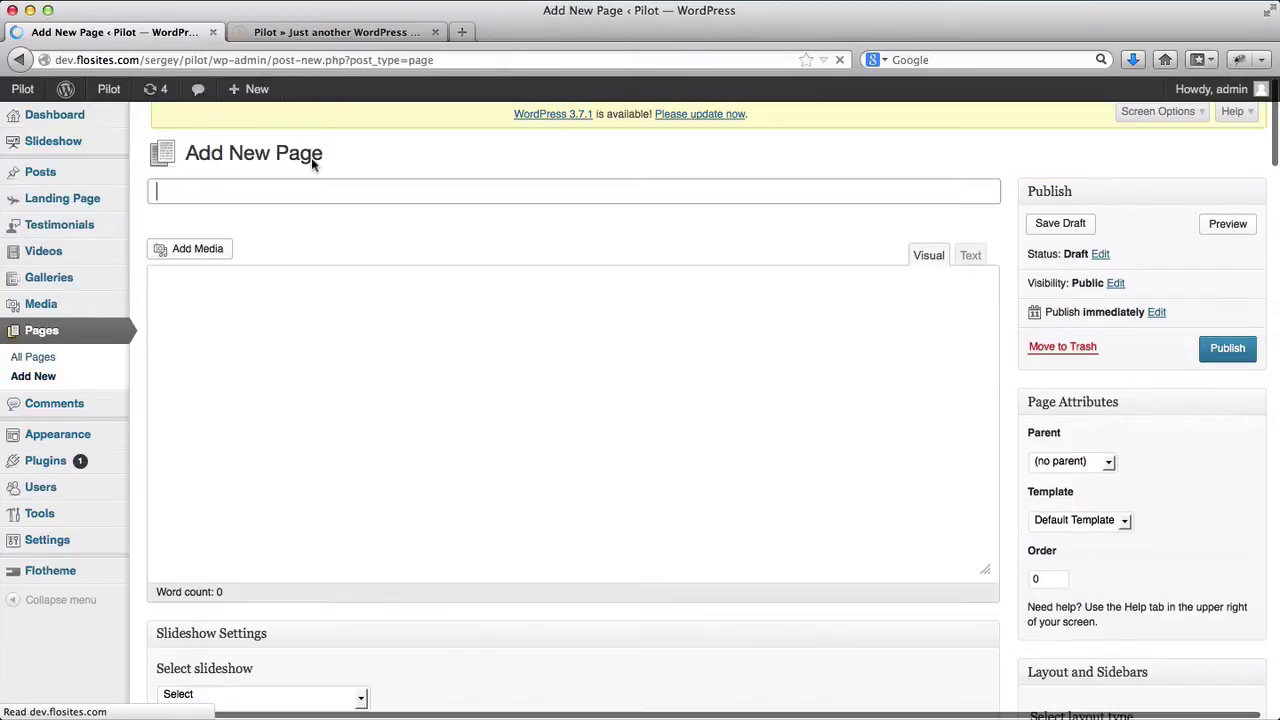
pyautogui.press('super+v')
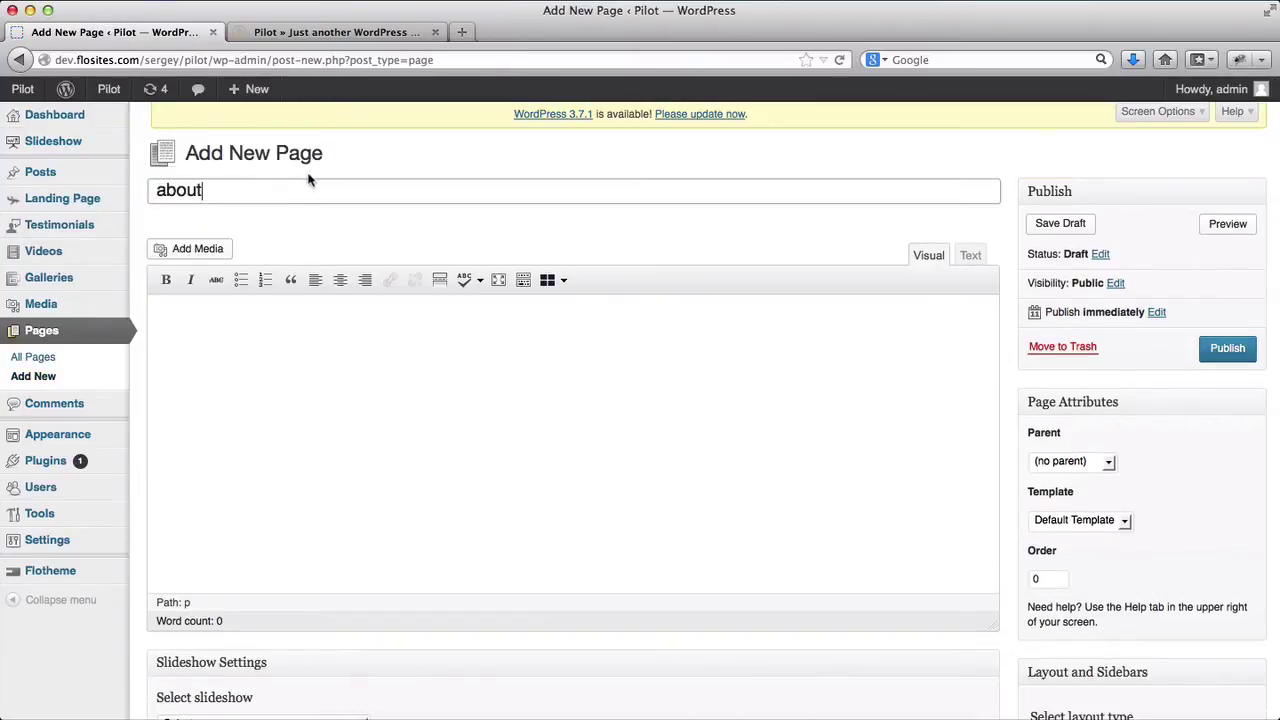
# Copy the biography text with its sign-off from readme_sf into the about page's content and publish the page with the Default Template.
pyautogui.press('super+Tab')
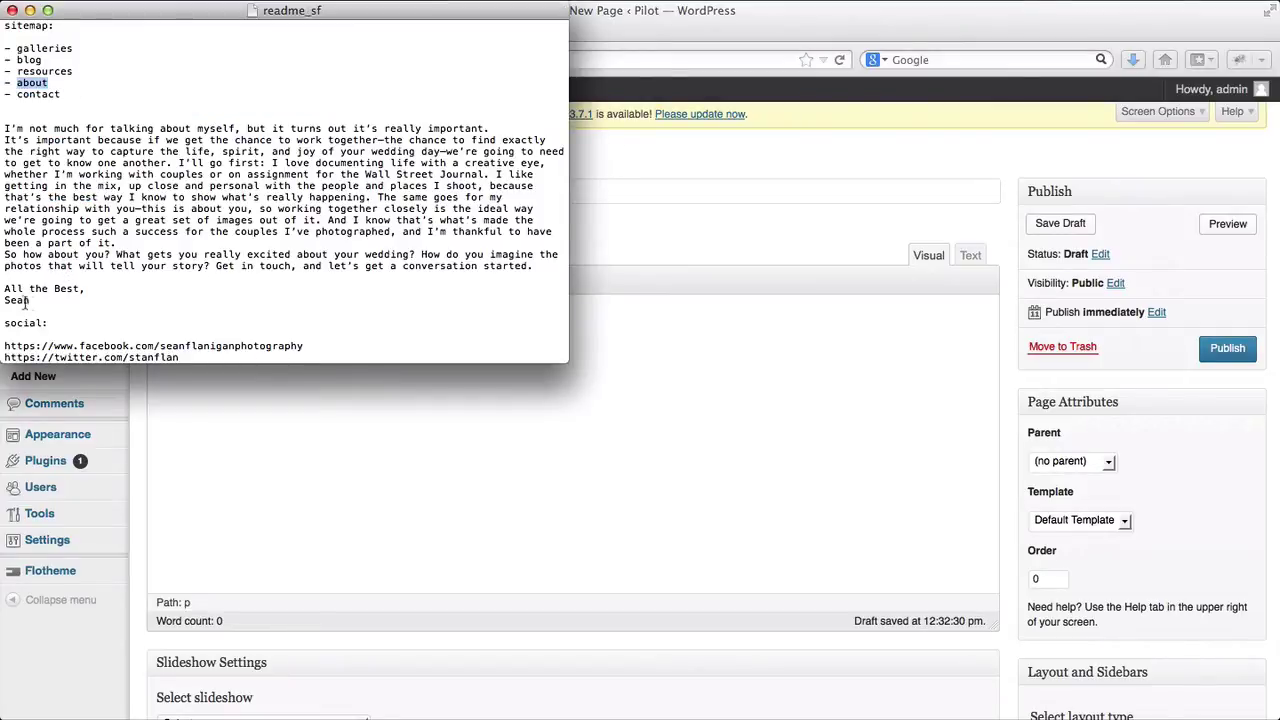
pyautogui.moveTo(31, 300); pyautogui.dragTo(4, 128)
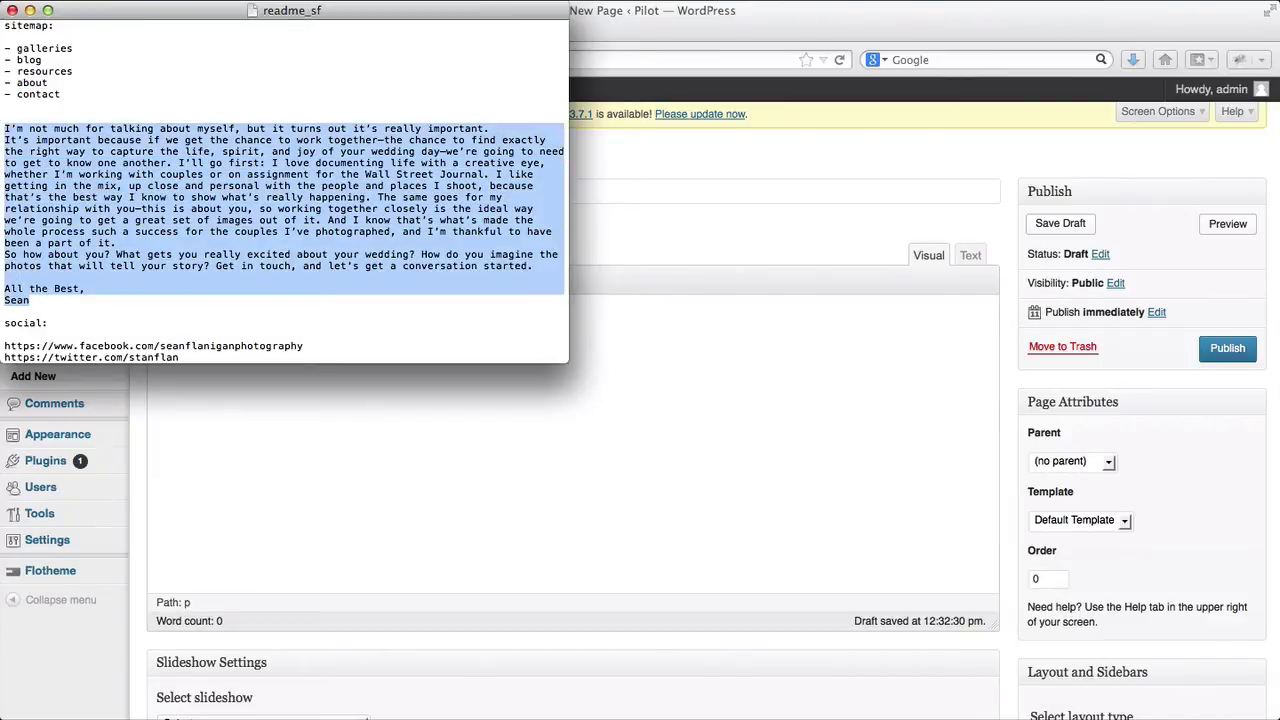
pyautogui.click(277, 430)
pyautogui.write('I’m not much for talking about myself, but it turns out it’s really important. It’s important because if we get the chance to work together—the chance to find exactly the right way to capture the life, spirit, and joy of your wedding day—we’re going to need to get to know one another. I’ll go first: I love documenting life with a creative eye, whether I’m working with couples or on assignment for the Wall Street Journal. I like getting in the mix, up close and personal with the people and places I shoot, because that’s the best way I know to show what’s really happening. The same goes for my relationship with you—this is about you, so working together closely is the ideal way we’re going to get a great set of images out of it. And I know that’s what’s made the whole process such a success for the couples I’ve photographed, and I’m thankful to have been a part of it. So how about you? What gets you really excited about your wedding? How do you imagine the photos that will tell your story? Get in touch, and let’s get a conversation started.  All the Best,Sean')
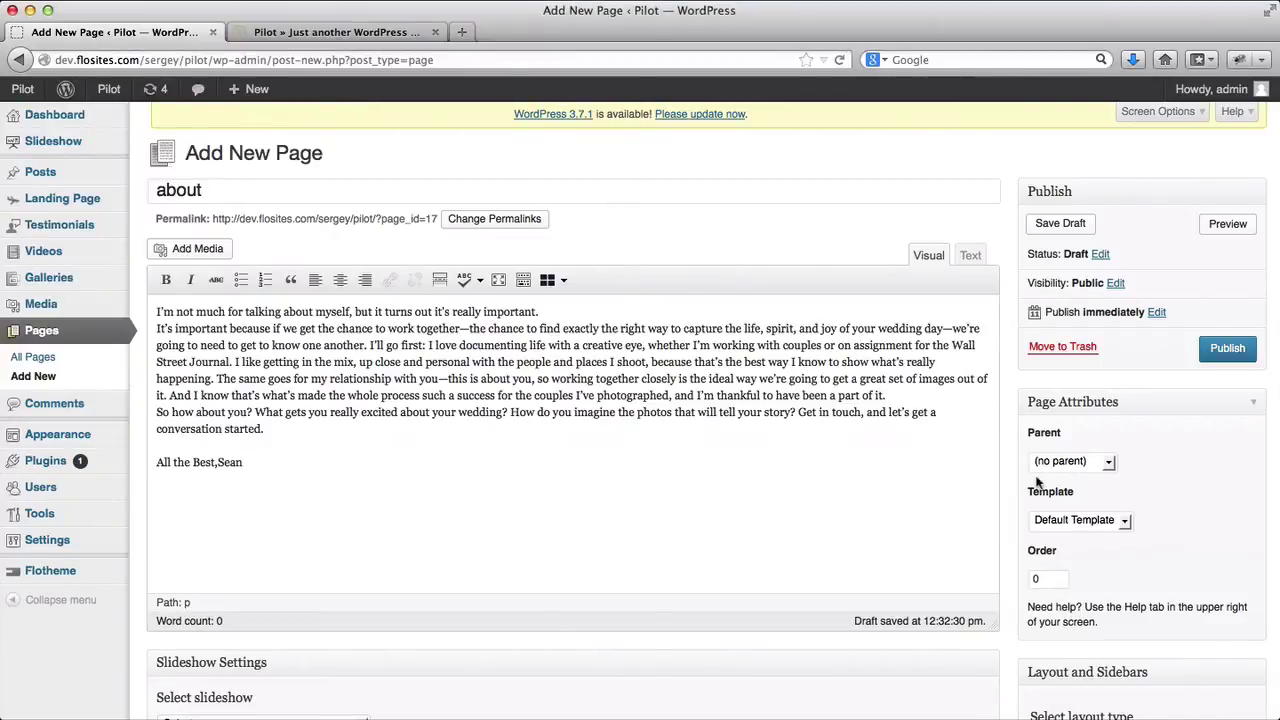
pyautogui.click(1115, 521)
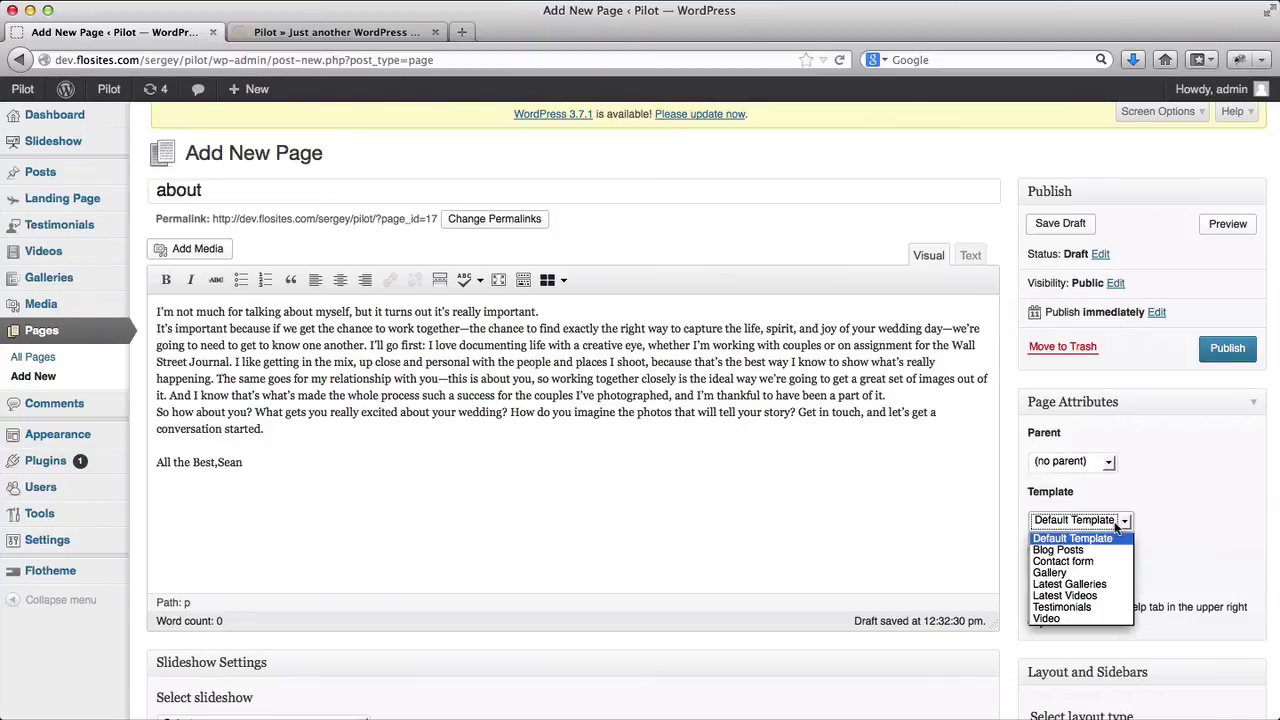
pyautogui.click(1117, 527)
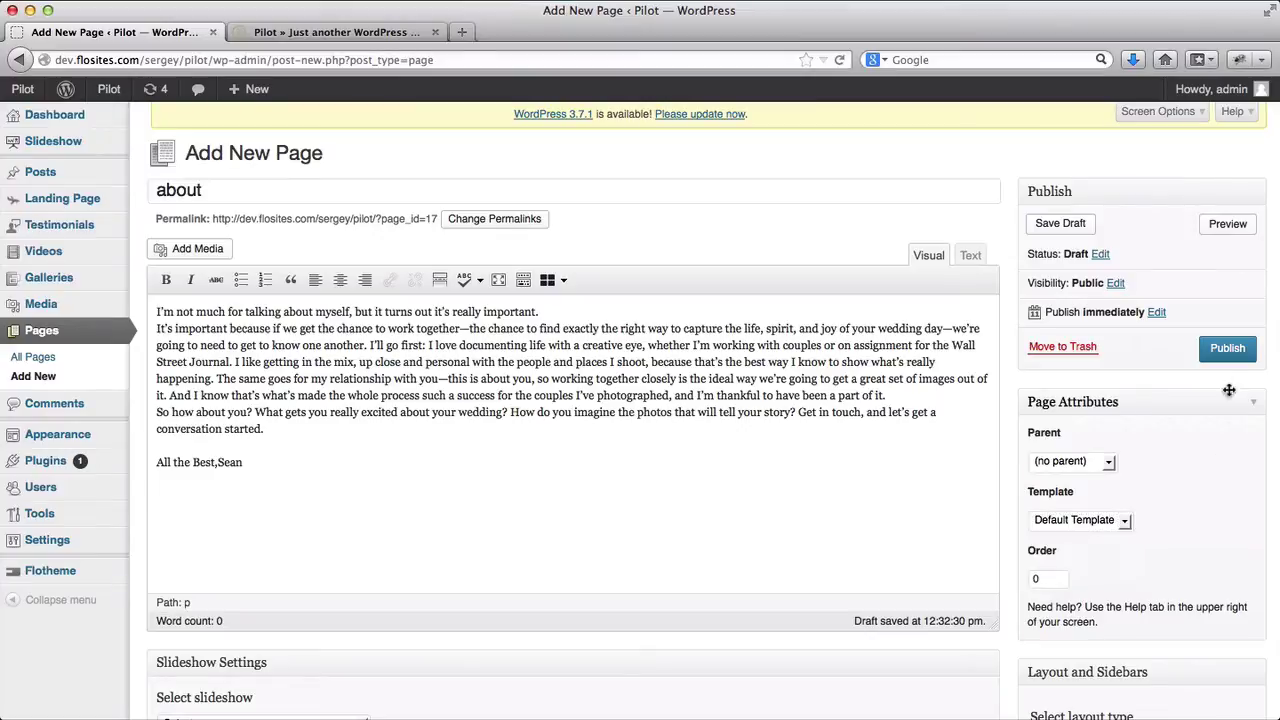
pyautogui.click(1238, 357)
# Add another page titled "contact", copying the name from the sitemap in readme_sf.
pyautogui.press('super+Tab')
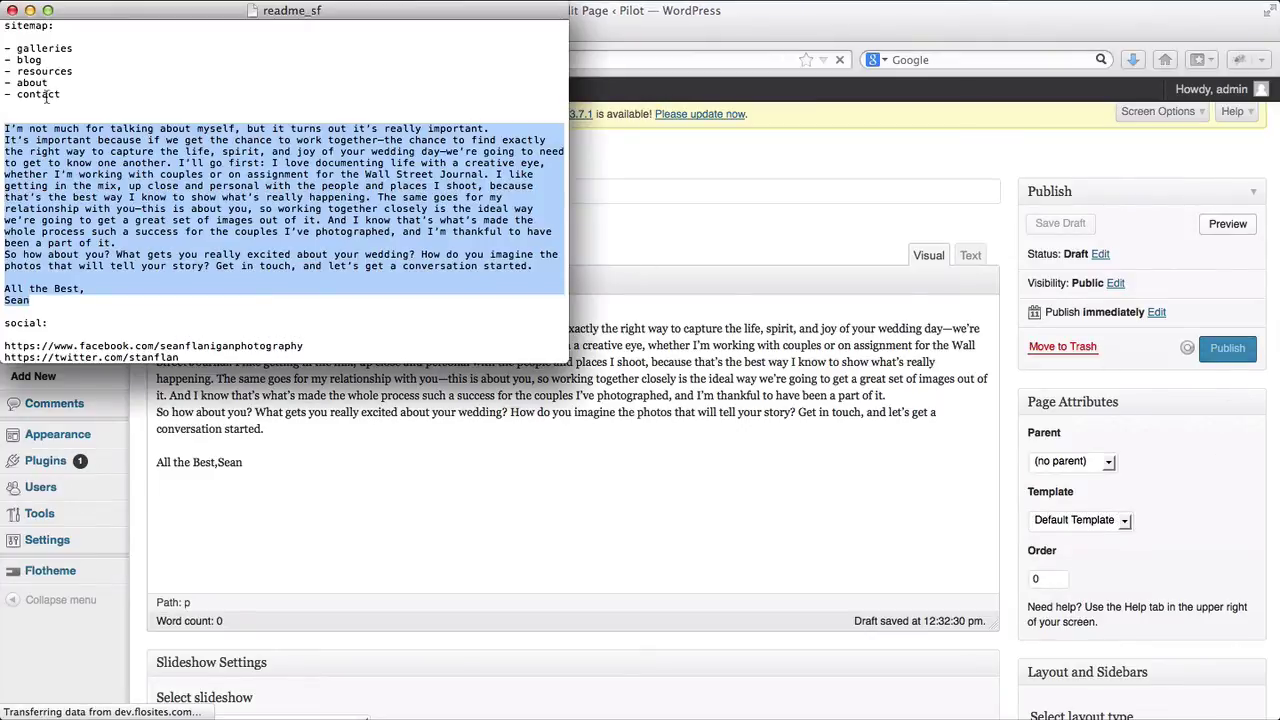
pyautogui.doubleClick(38, 94)
pyautogui.press('super+Tab')
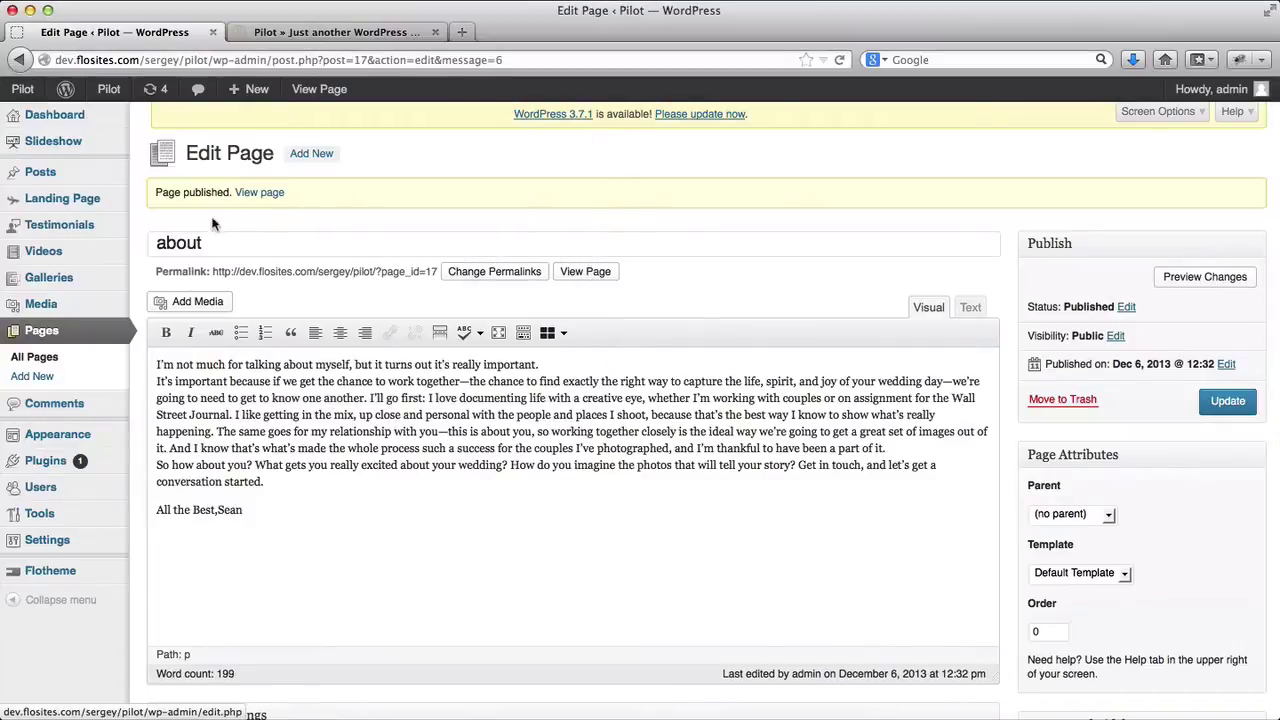
pyautogui.click(308, 157)
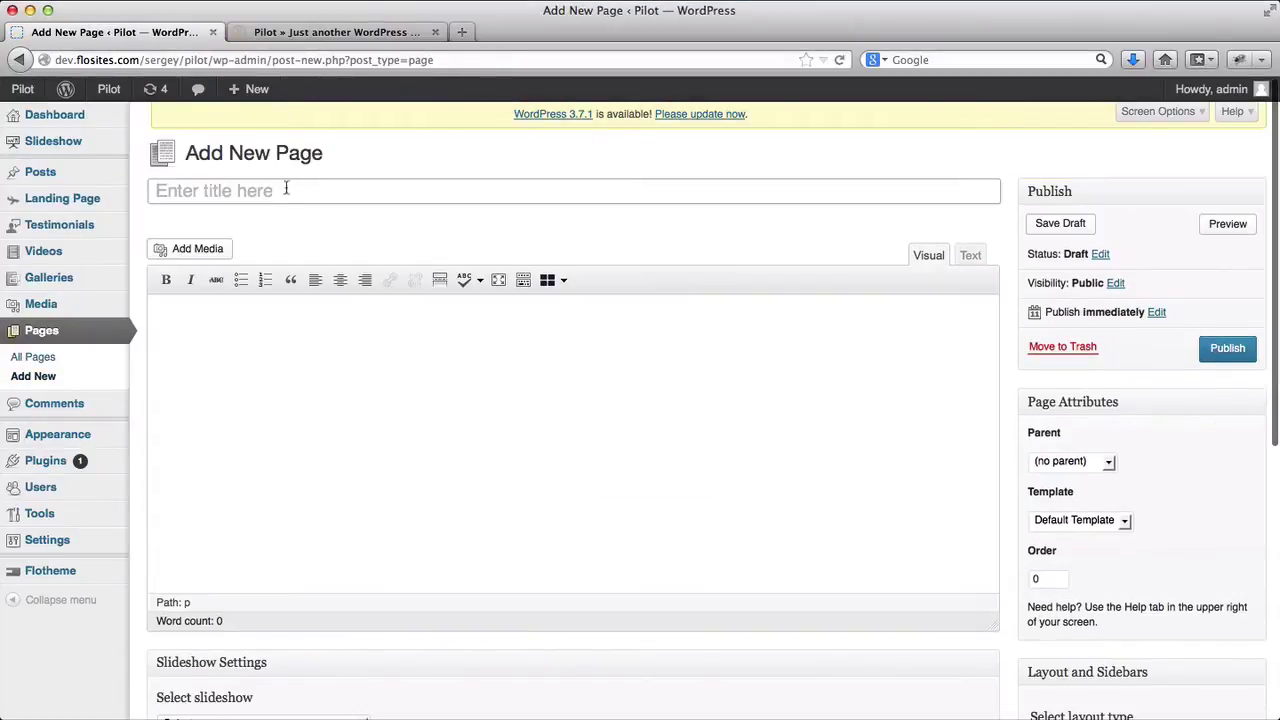
pyautogui.click(283, 195)
pyautogui.write('contact')
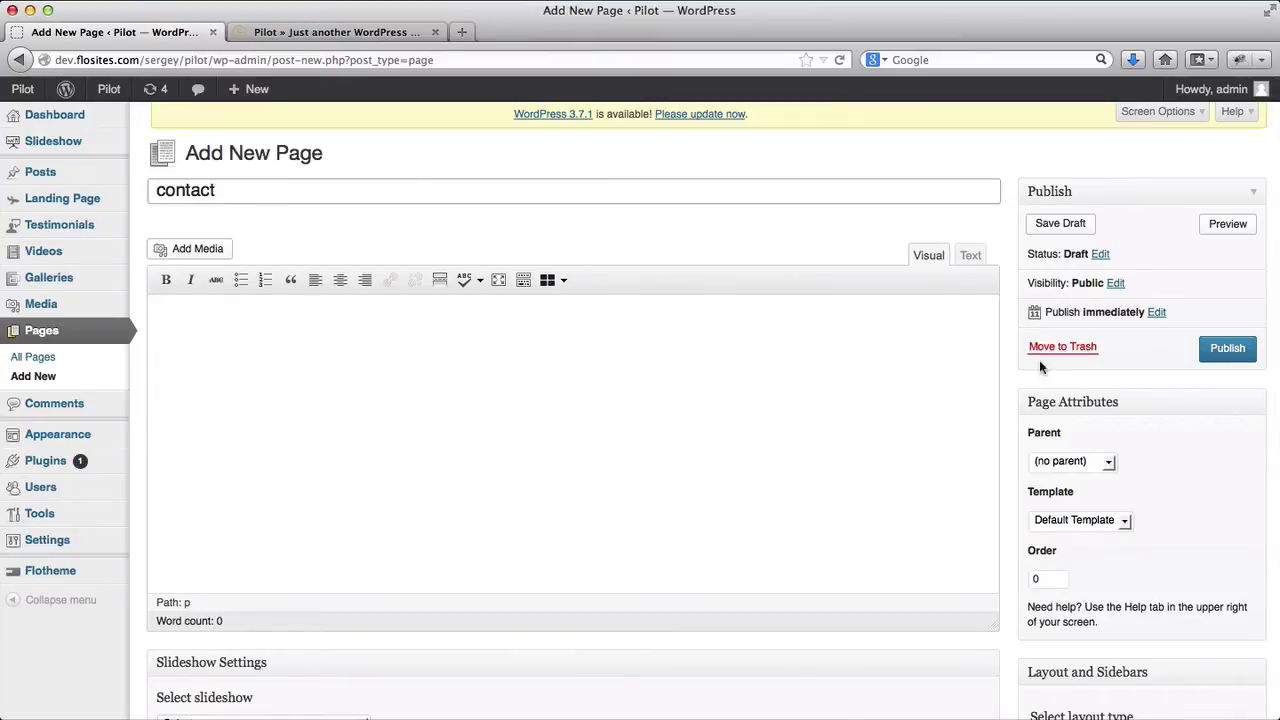
# Assign the Contact form template to the contact page, review its contact and layout settings, and publish the page.
pyautogui.click(1085, 518)
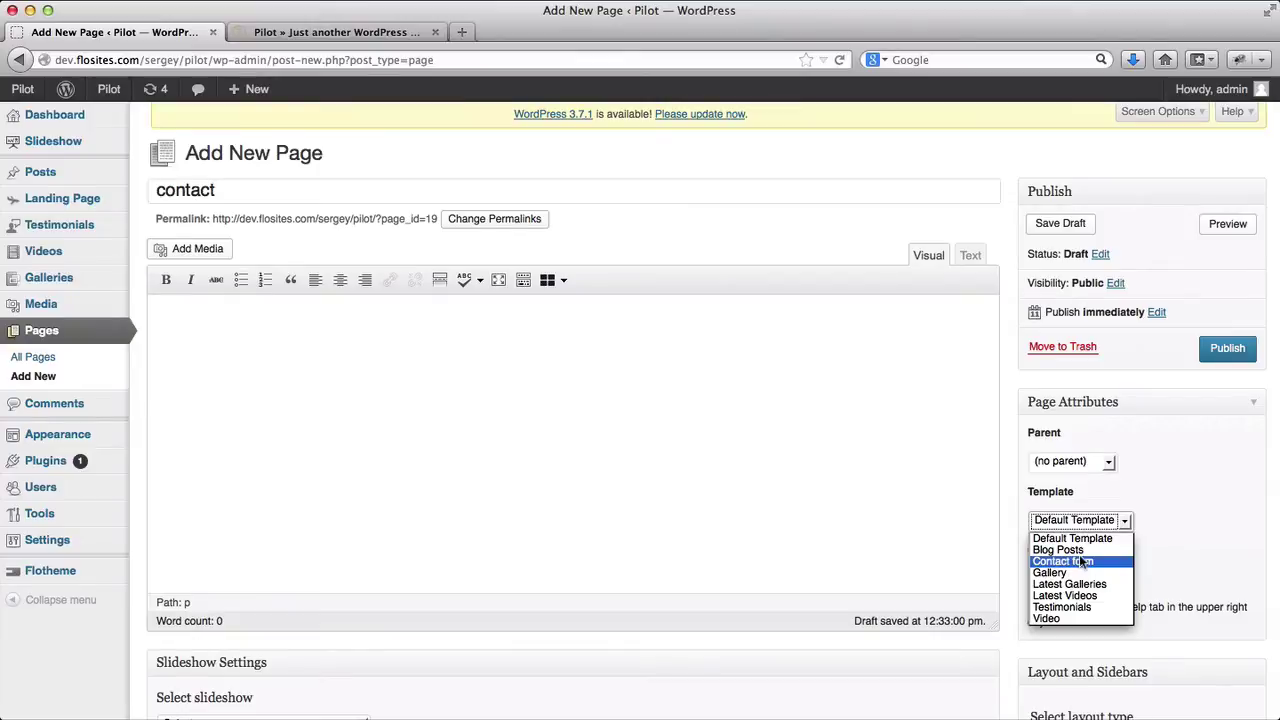
pyautogui.click(1080, 560)
pyautogui.scroll(-3, 1240, 442)
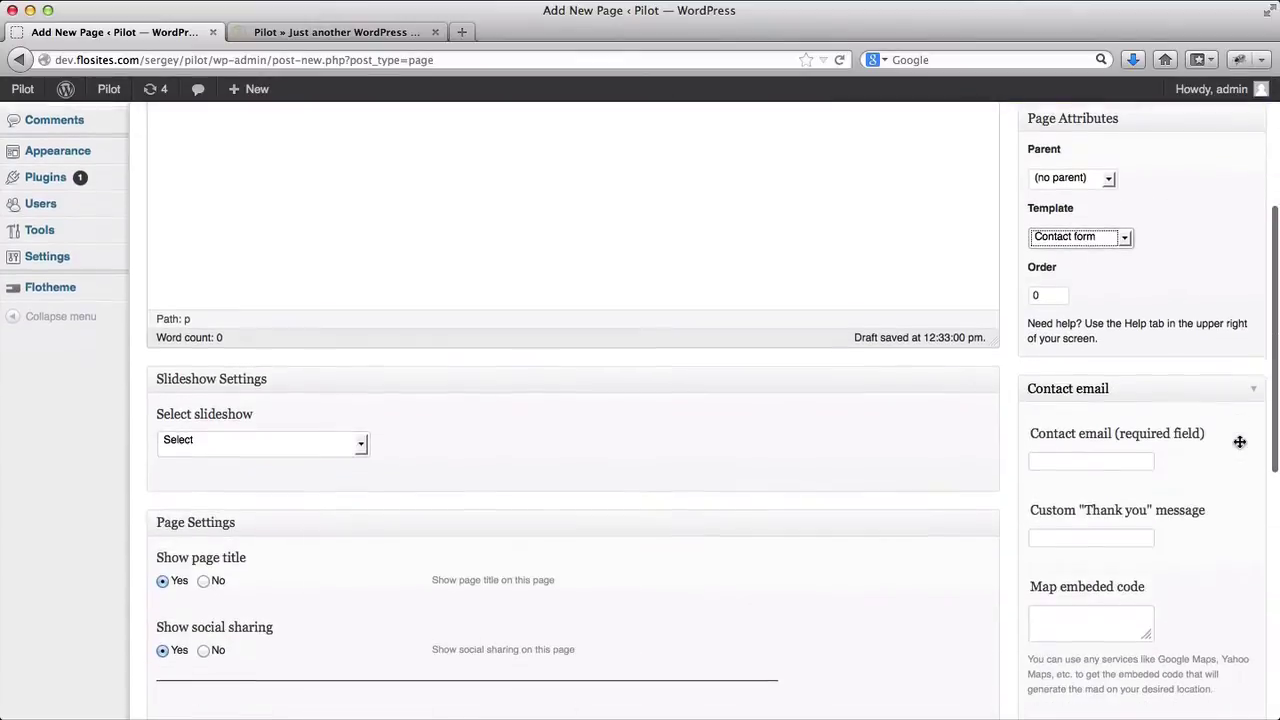
pyautogui.scroll(-5, 1131, 430)
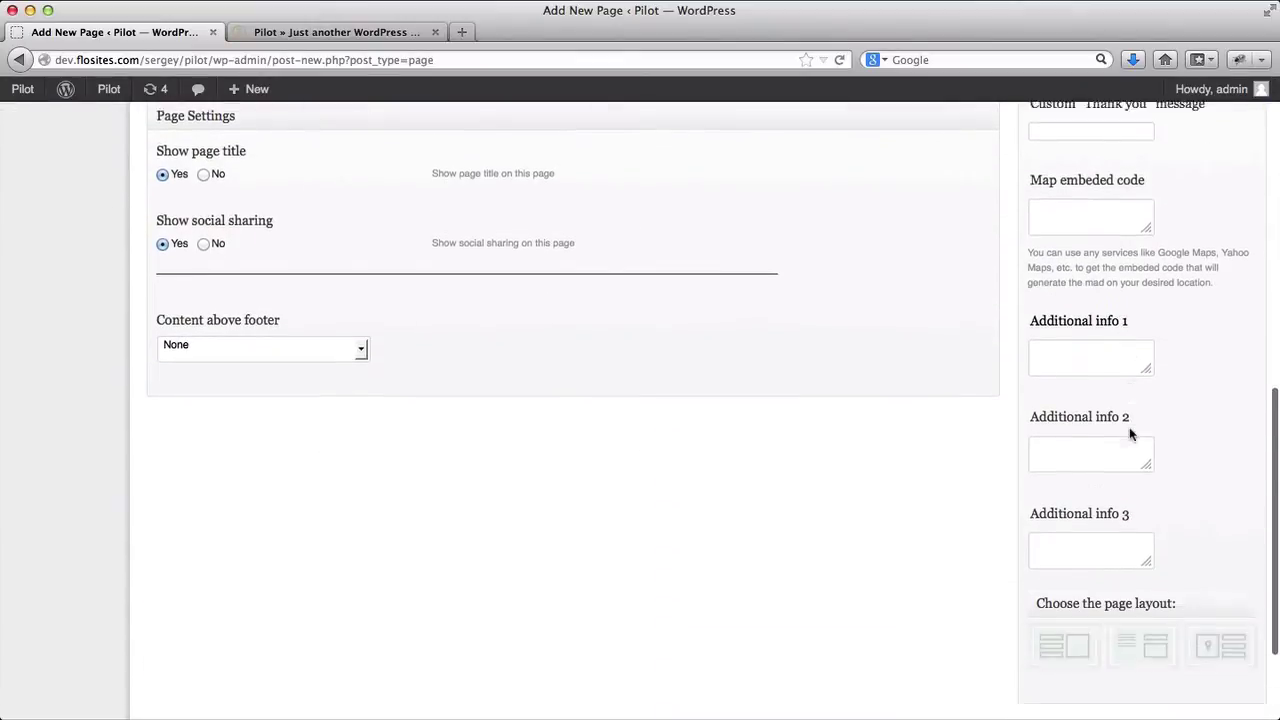
pyautogui.scroll(-1, 1131, 430)
pyautogui.scroll(8, 1131, 430)
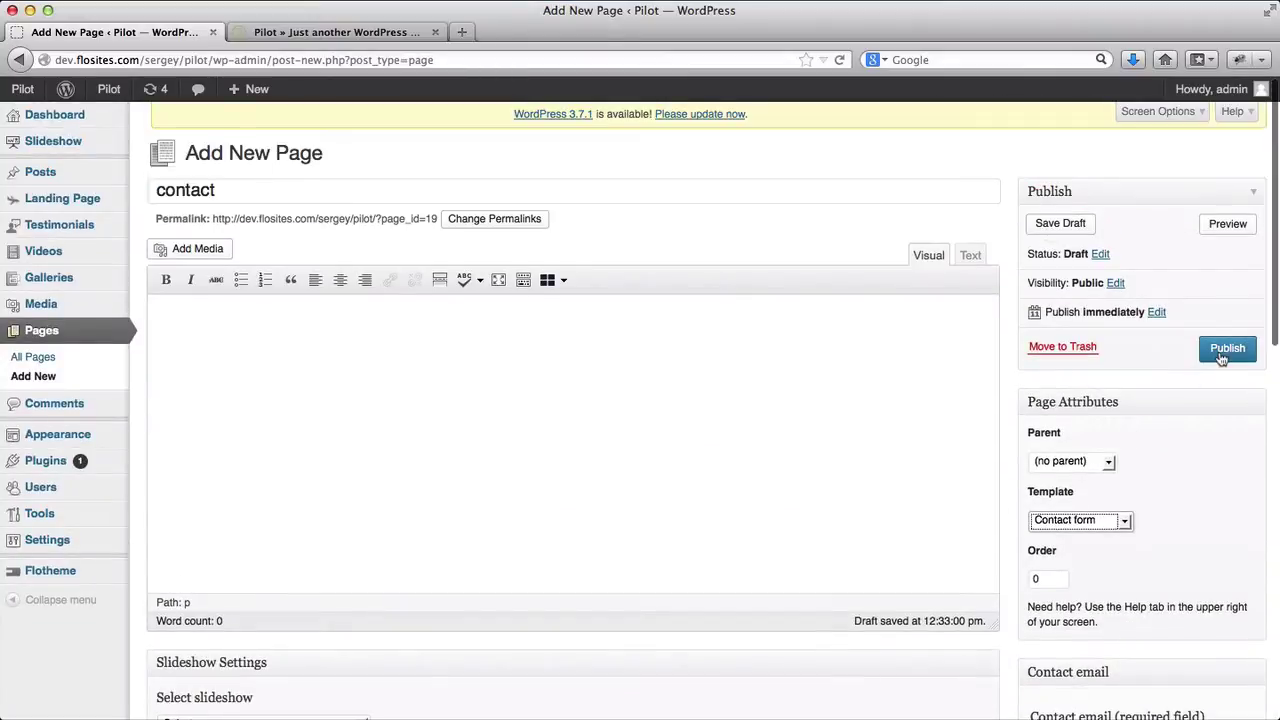
pyautogui.click(1224, 357)
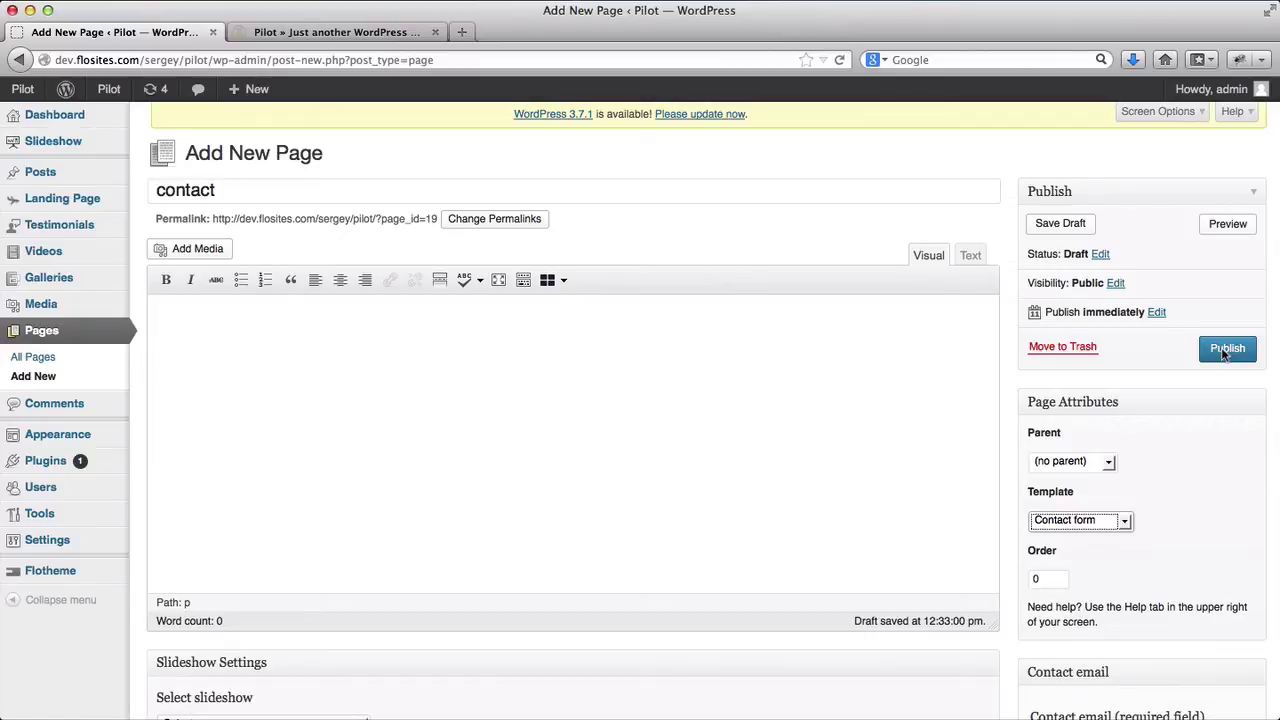
pyautogui.click(1224, 357)
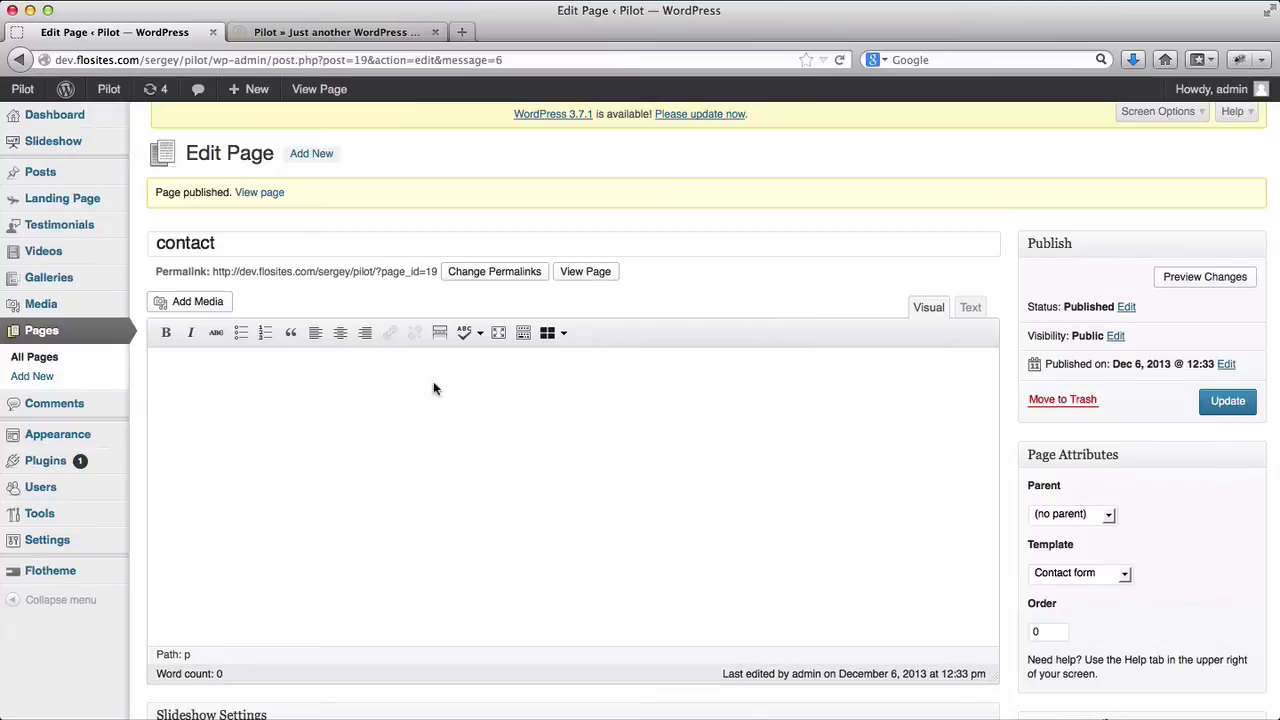
# Create a new WordPress navigation menu named "Main Menu".
pyautogui.moveTo(100, 434)
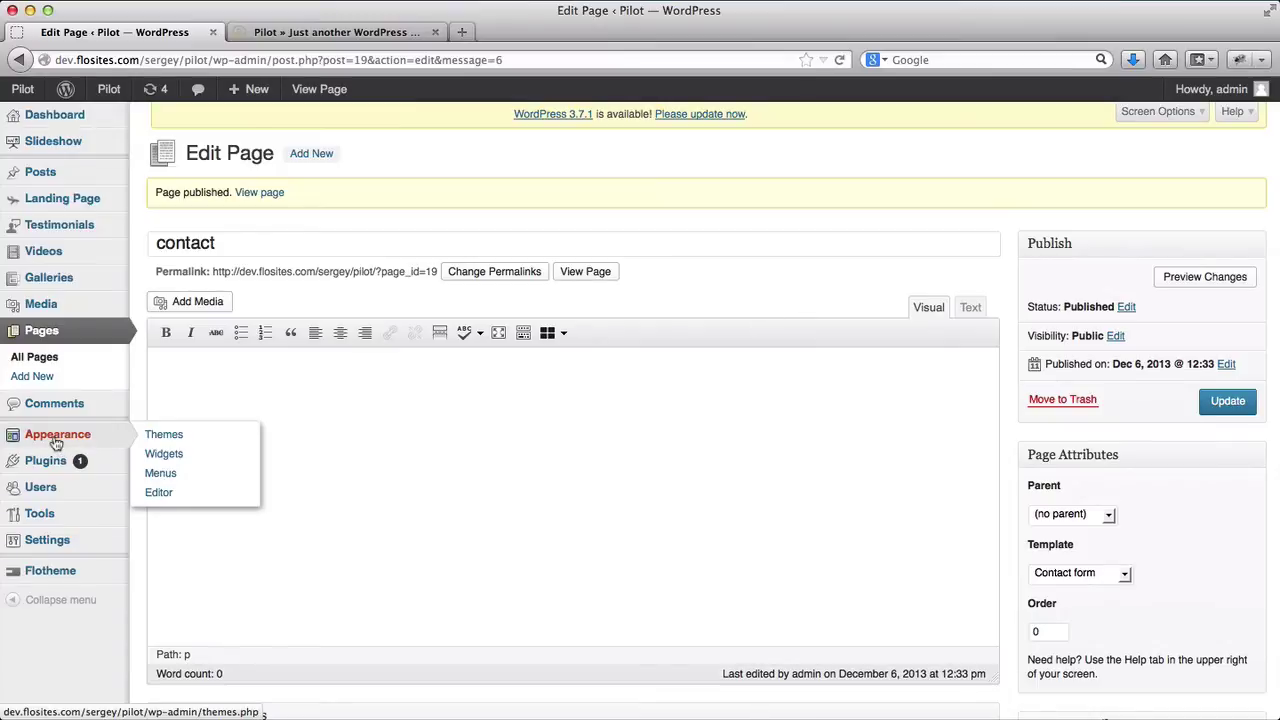
pyautogui.click(161, 474)
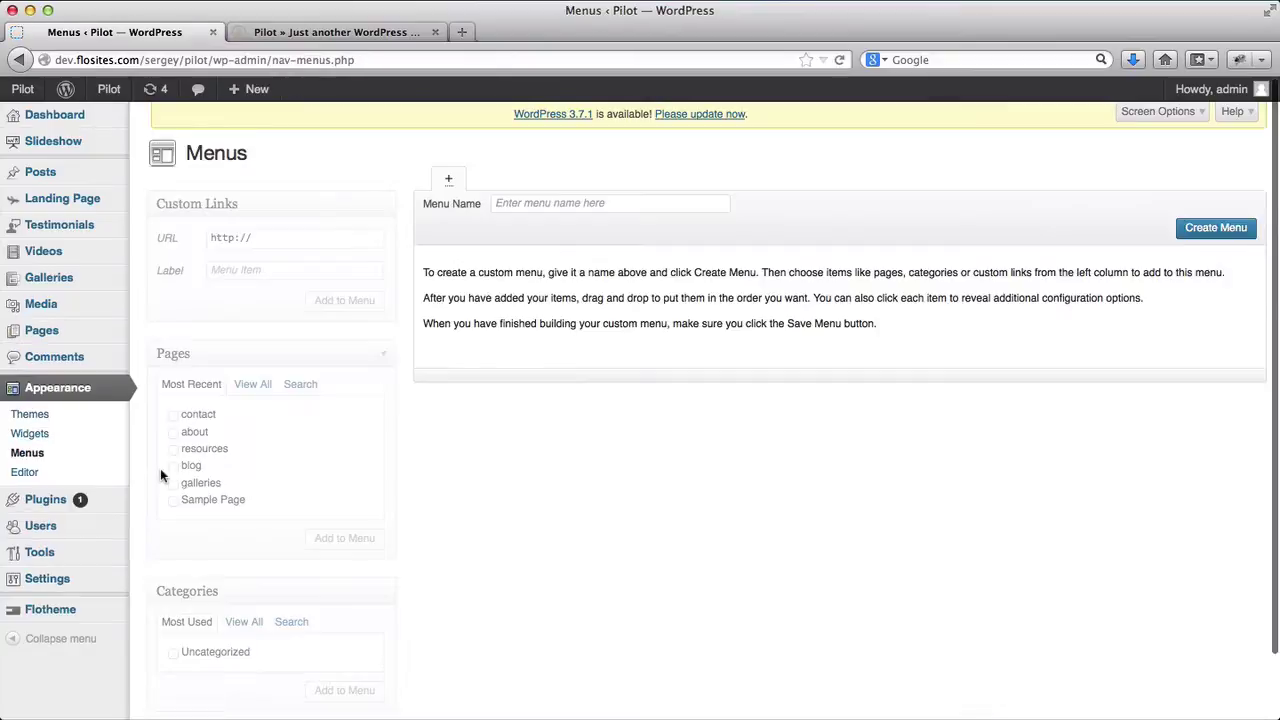
pyautogui.scroll(-2, 408, 292)
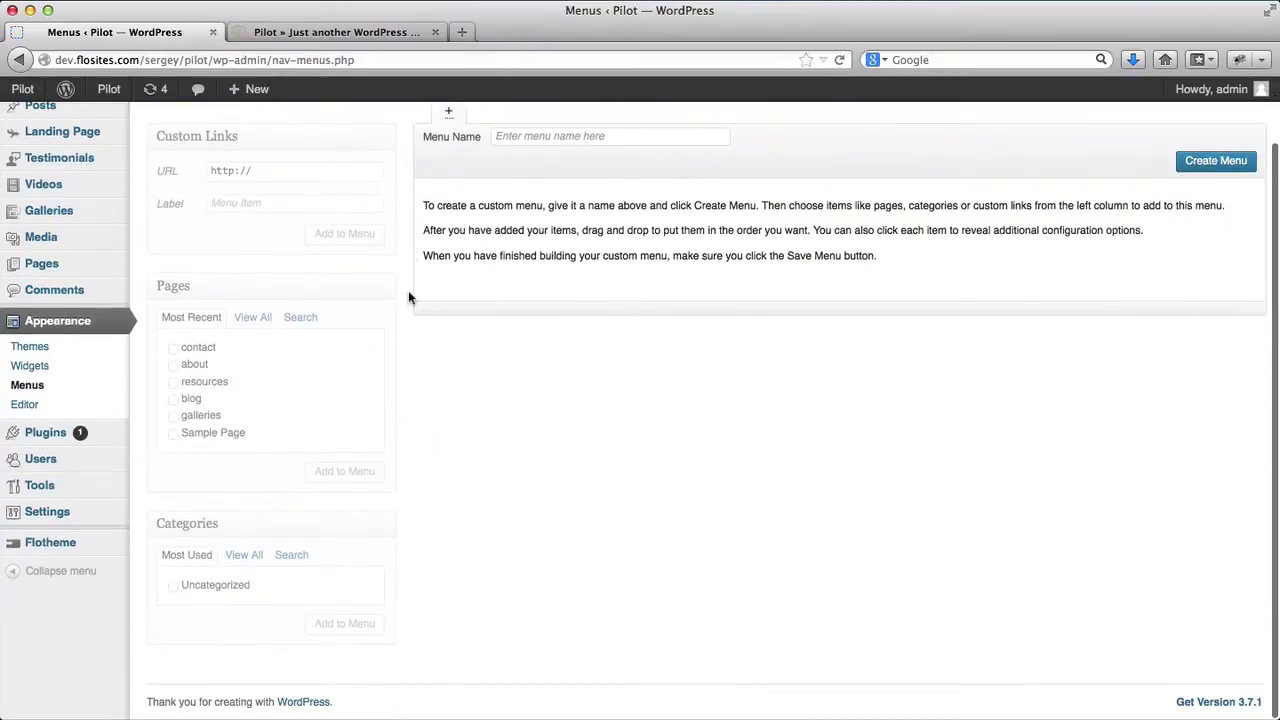
pyautogui.scroll(2, 408, 292)
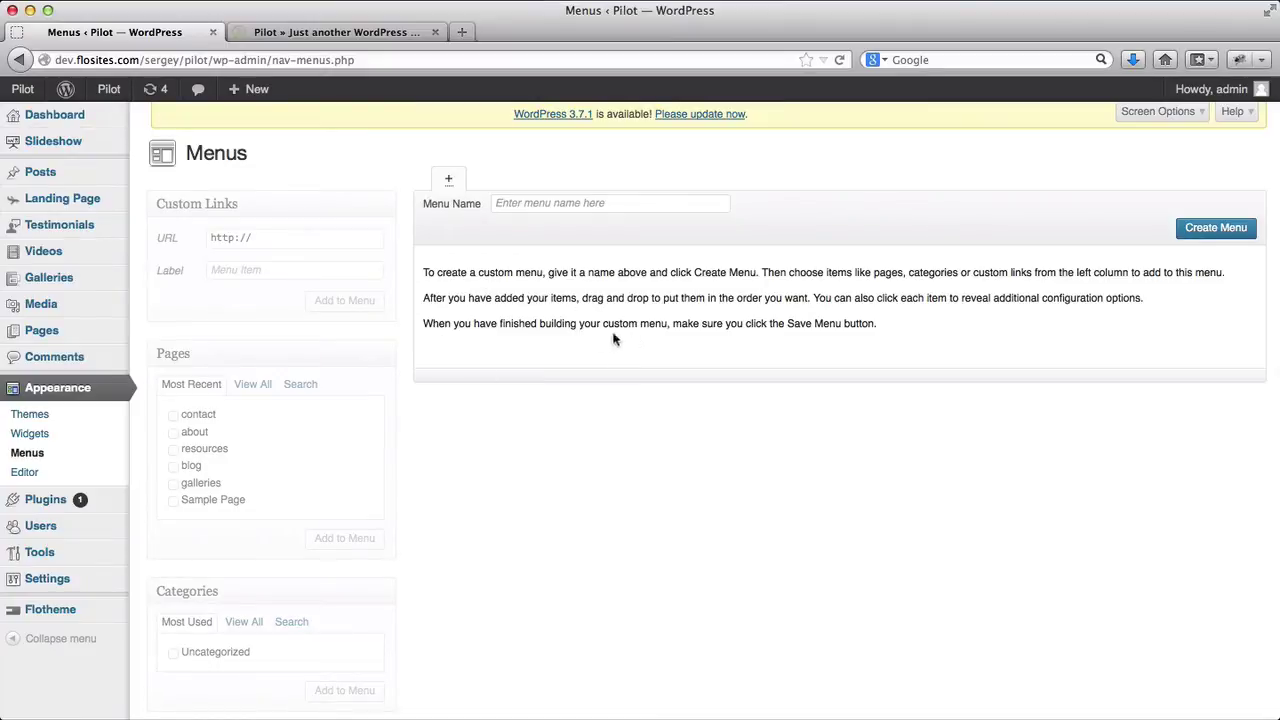
pyautogui.click(1213, 232)
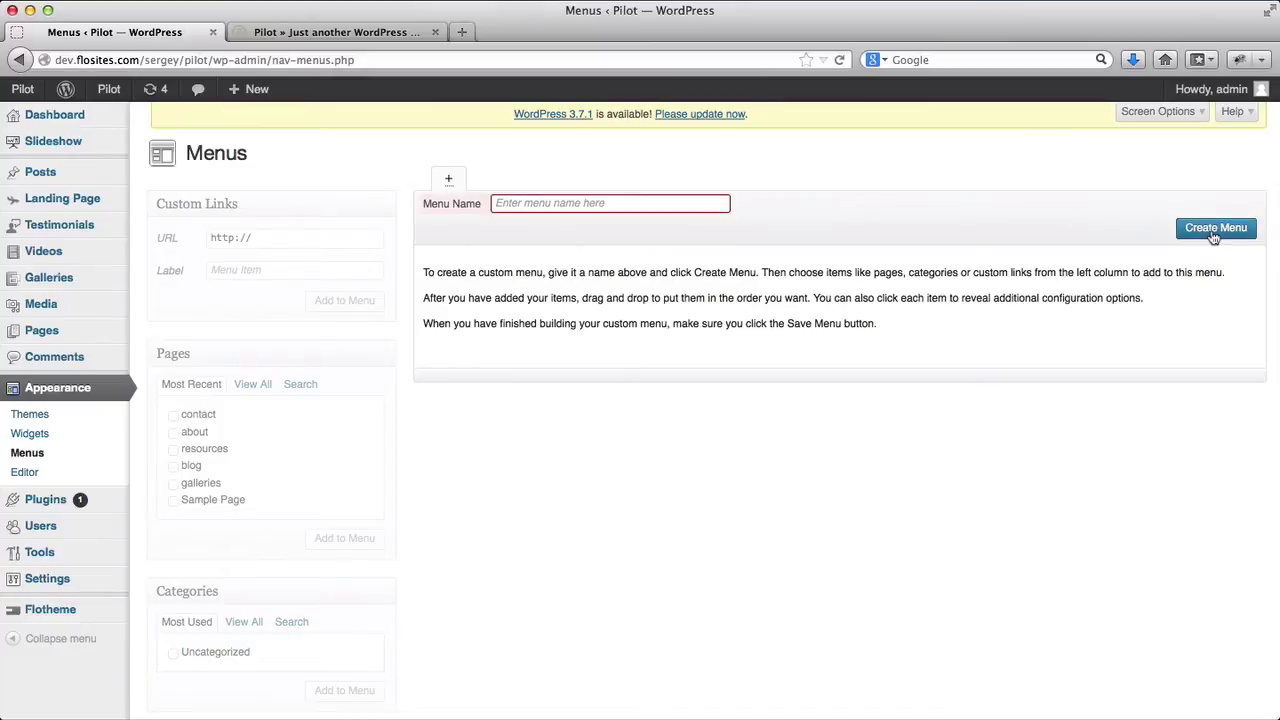
pyautogui.click(617, 203)
pyautogui.write('Main Menu')
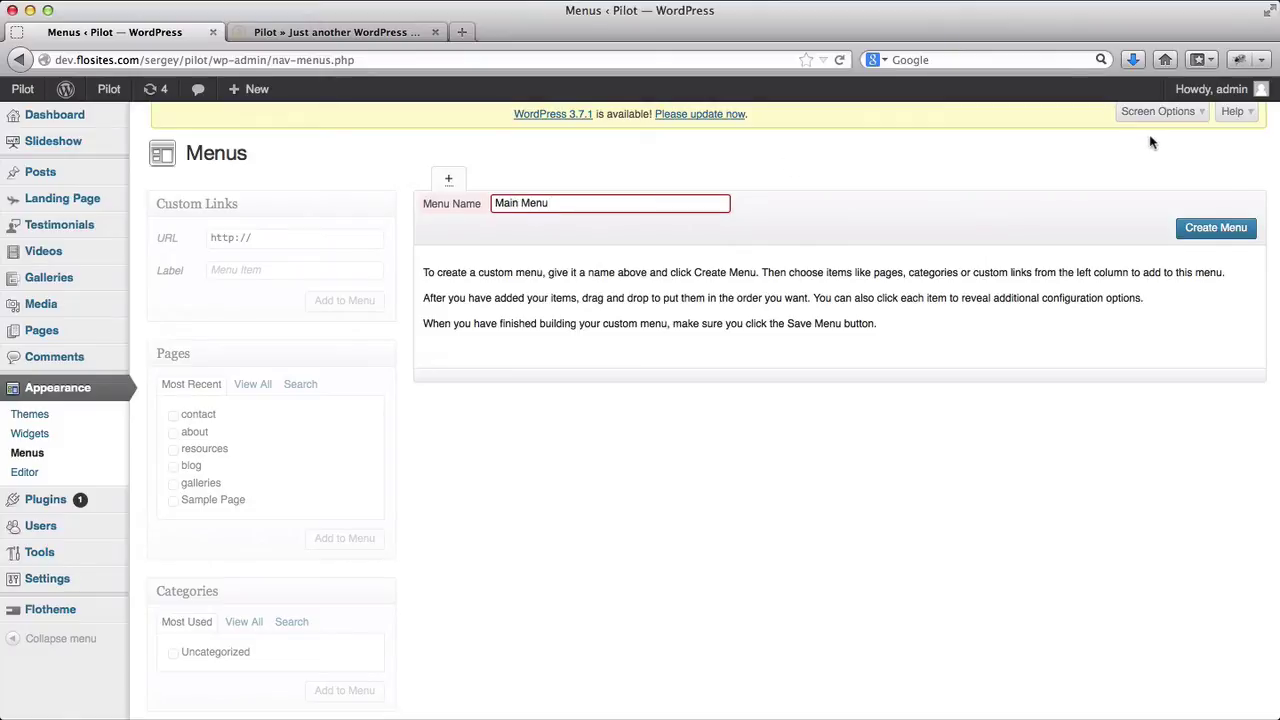
pyautogui.click(1215, 228)
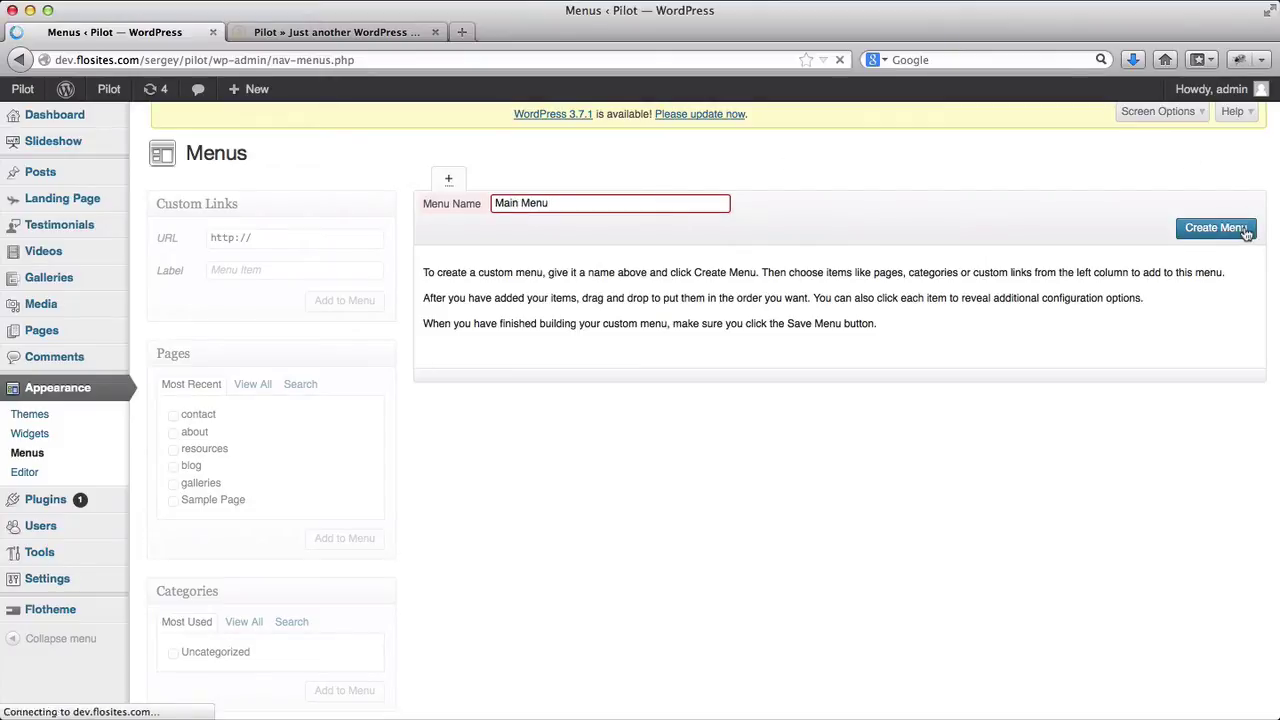
# Add the contact, about, resources, blog and galleries pages to Main Menu, leaving out Sample Page.
pyautogui.scroll(-3, 880, 412)
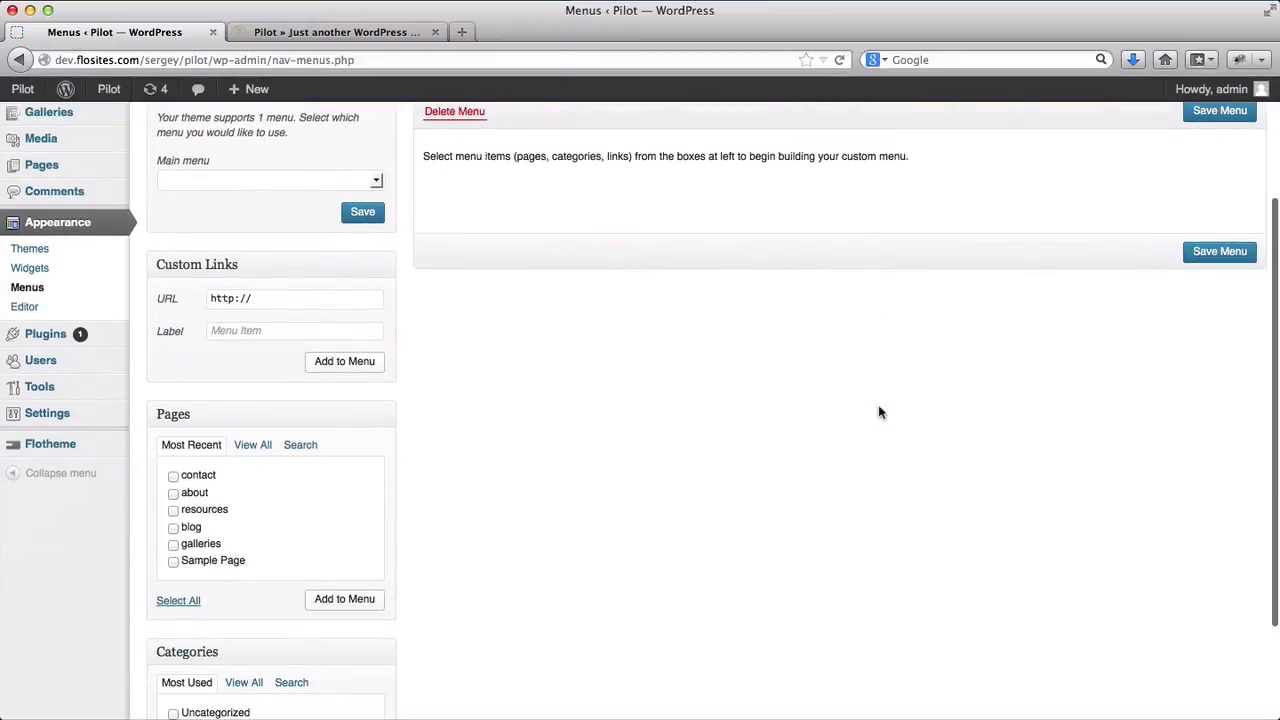
pyautogui.click(178, 601)
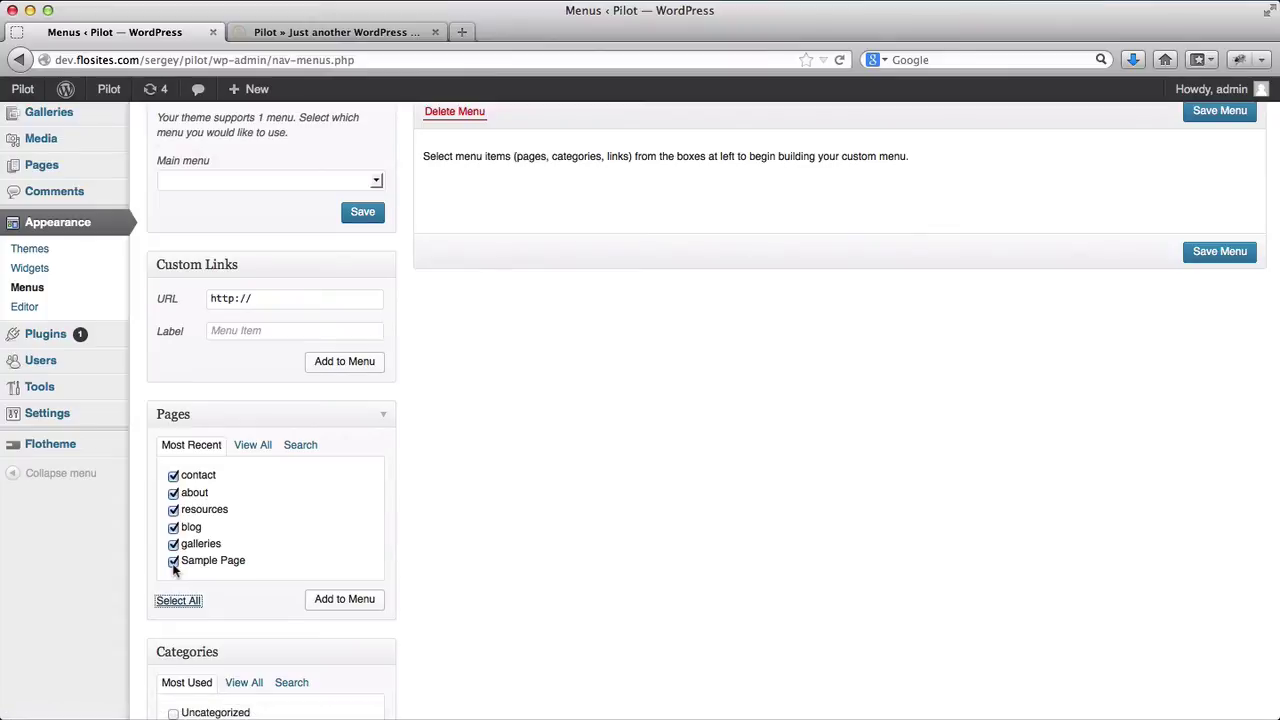
pyautogui.click(174, 563)
pyautogui.click(352, 596)
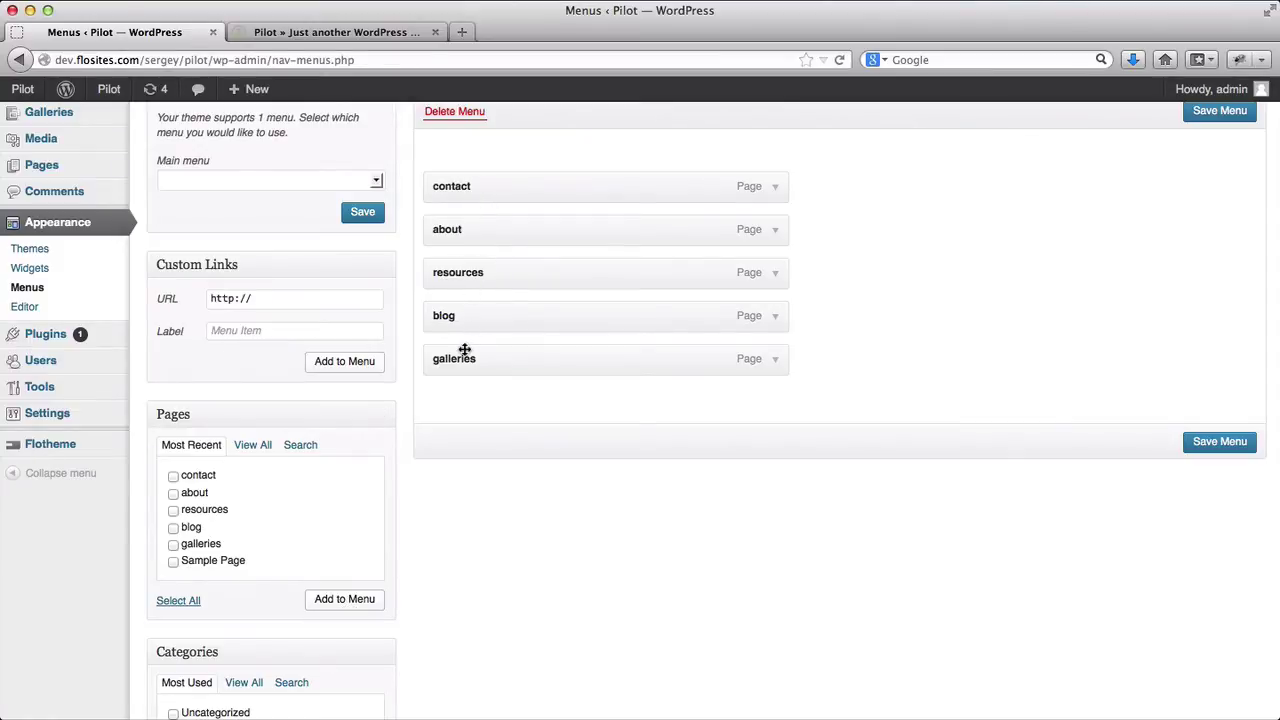
# Reorder the menu items to galleries, blog, resources, about, contact and save the menu.
pyautogui.moveTo(467, 362); pyautogui.dragTo(460, 183)
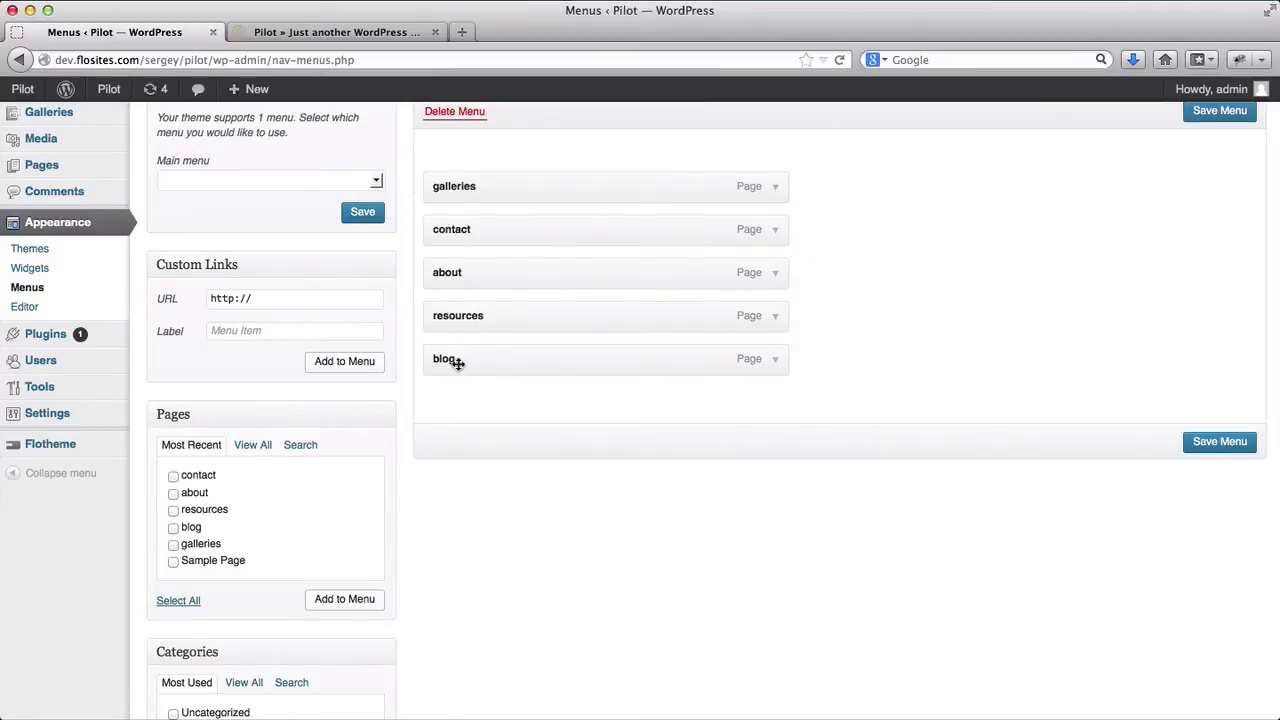
pyautogui.moveTo(455, 359); pyautogui.dragTo(462, 229)
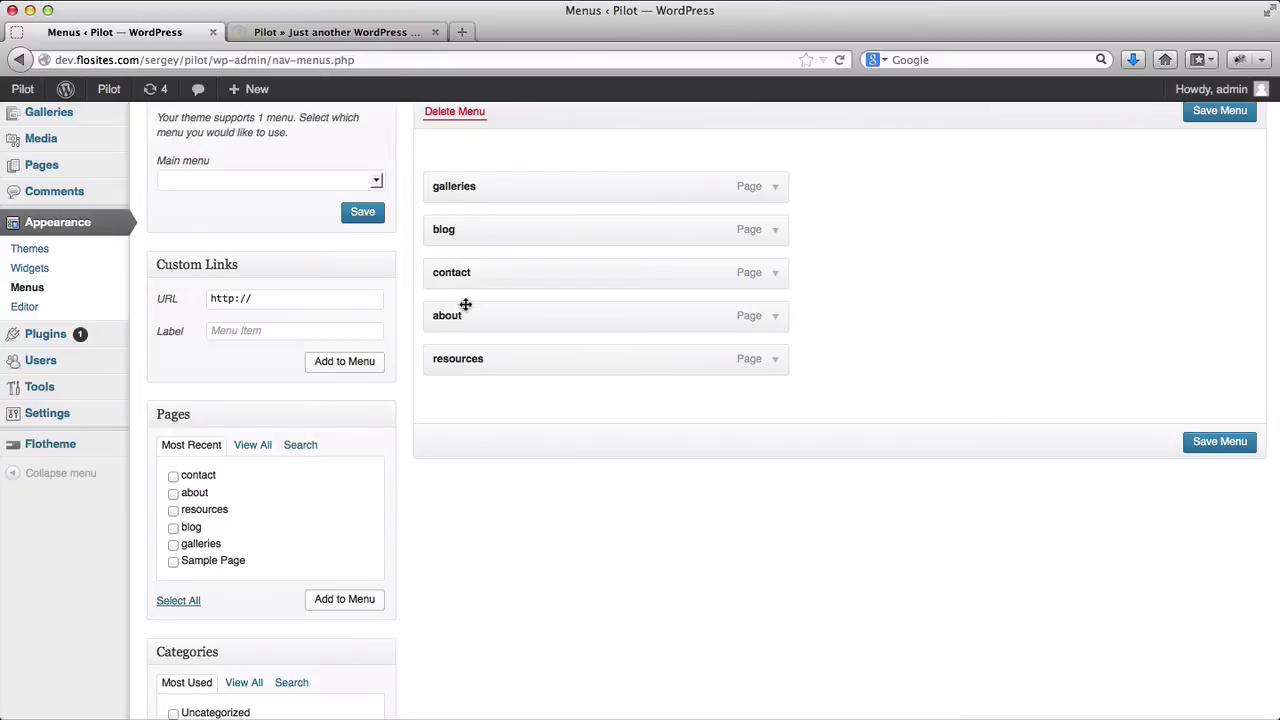
pyautogui.moveTo(466, 277); pyautogui.dragTo(466, 355)
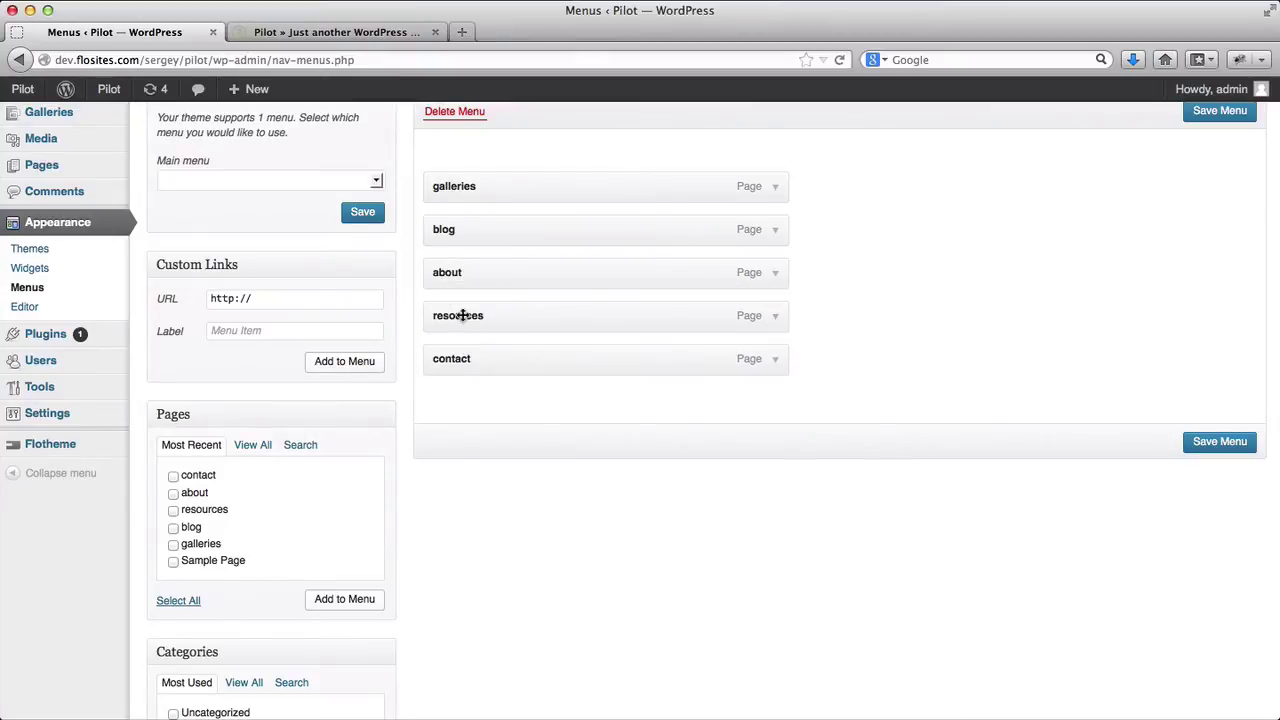
pyautogui.moveTo(460, 309); pyautogui.dragTo(454, 265)
pyautogui.click(1208, 441)
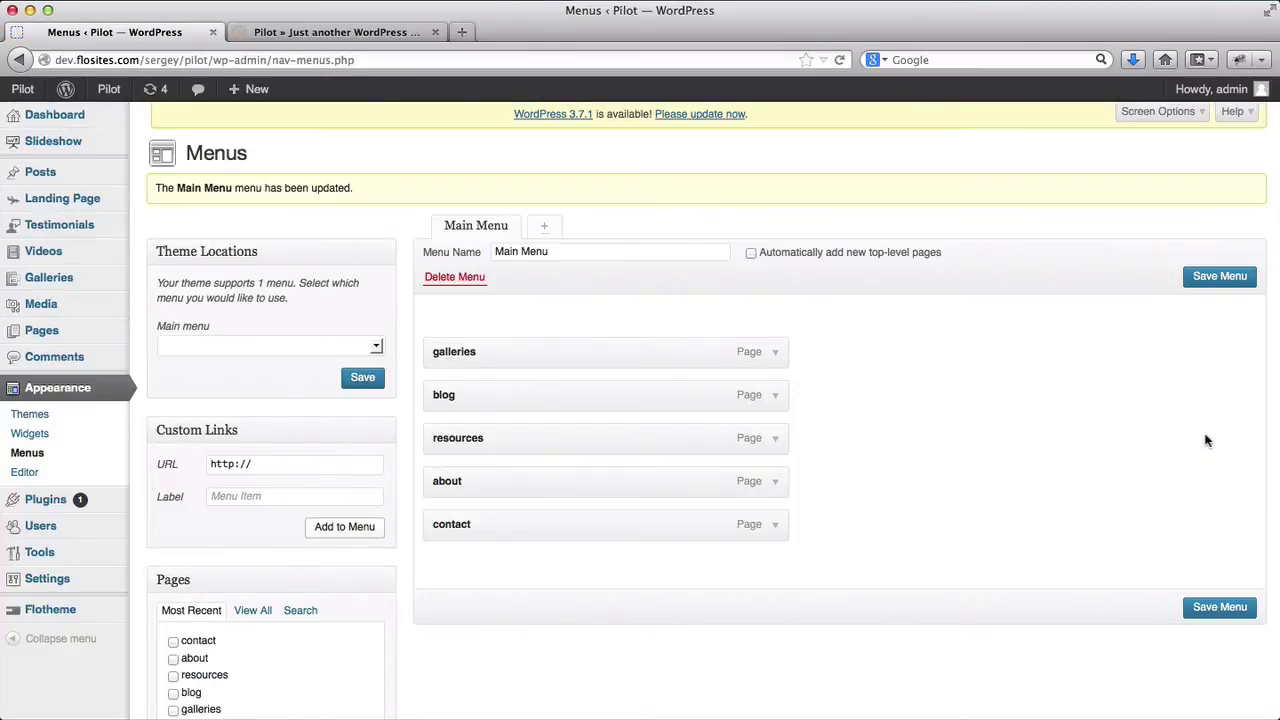
# Check the live site's header, then assign Main Menu to the theme's Main menu location and save.
pyautogui.hotkey('ctrl', 'Tab')
pyautogui.press('super+r')
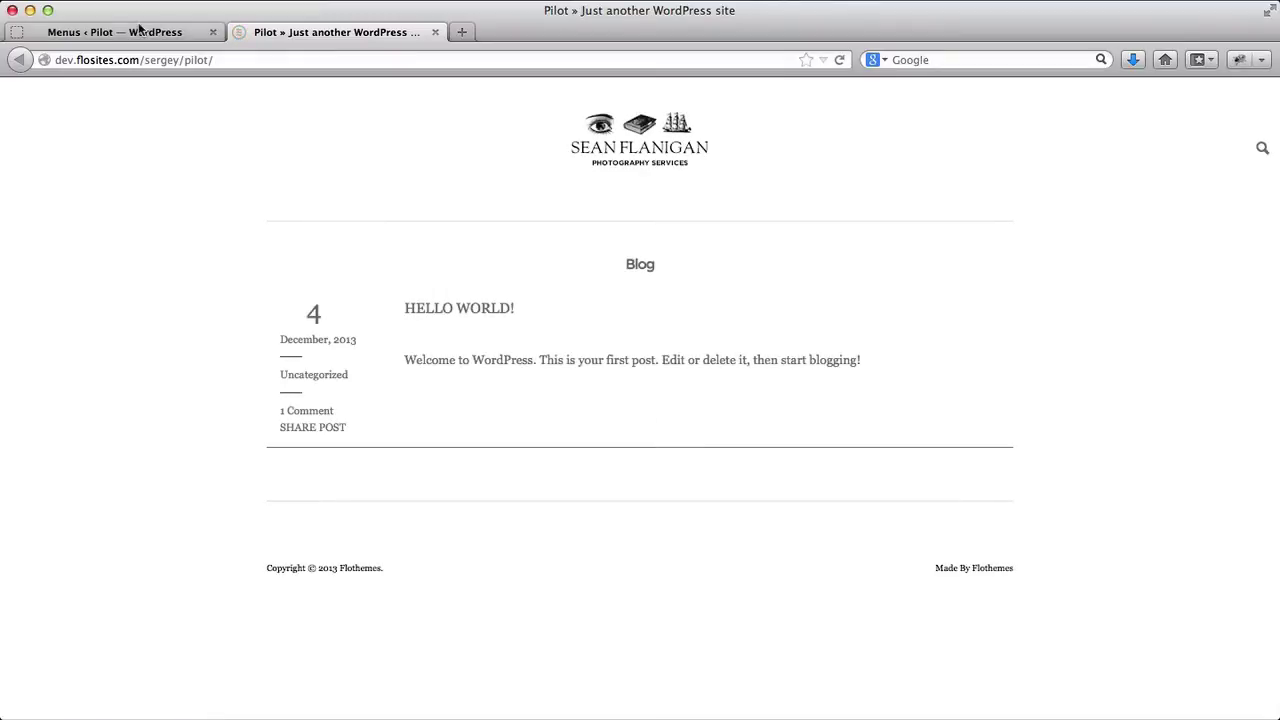
pyautogui.click(136, 32)
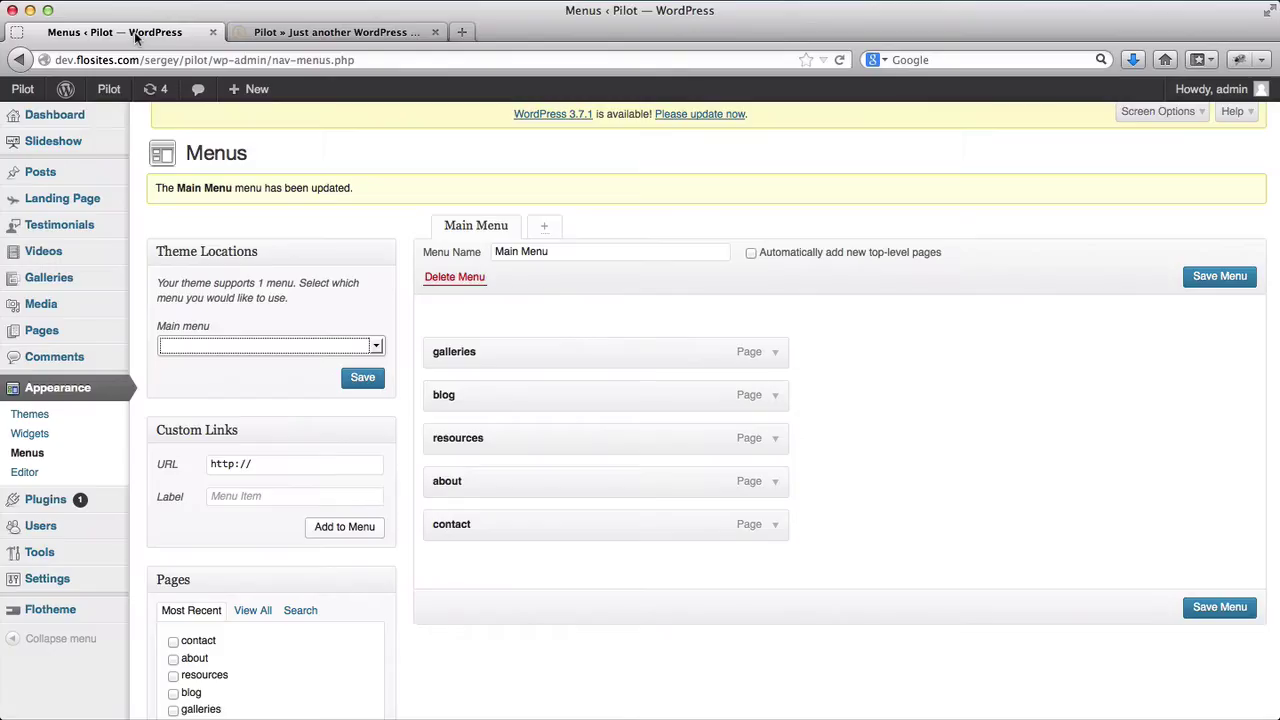
pyautogui.click(376, 344)
pyautogui.click(280, 369)
pyautogui.click(363, 379)
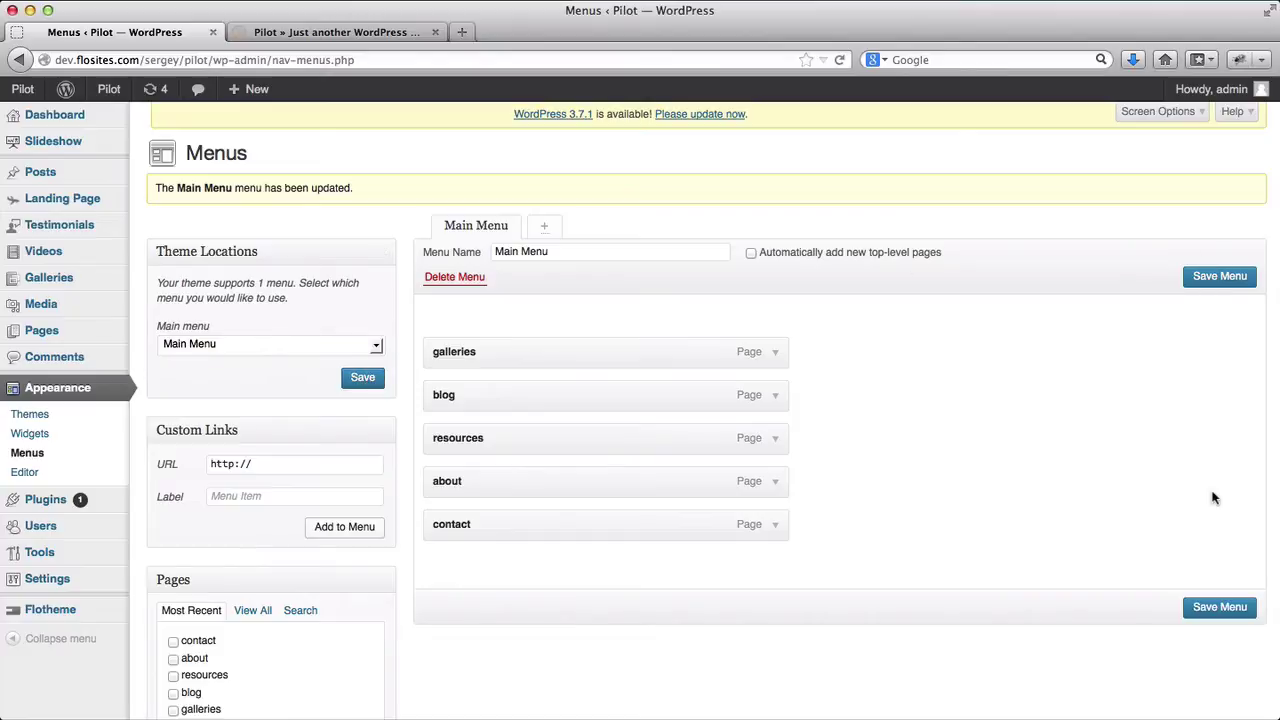
pyautogui.click(1219, 608)
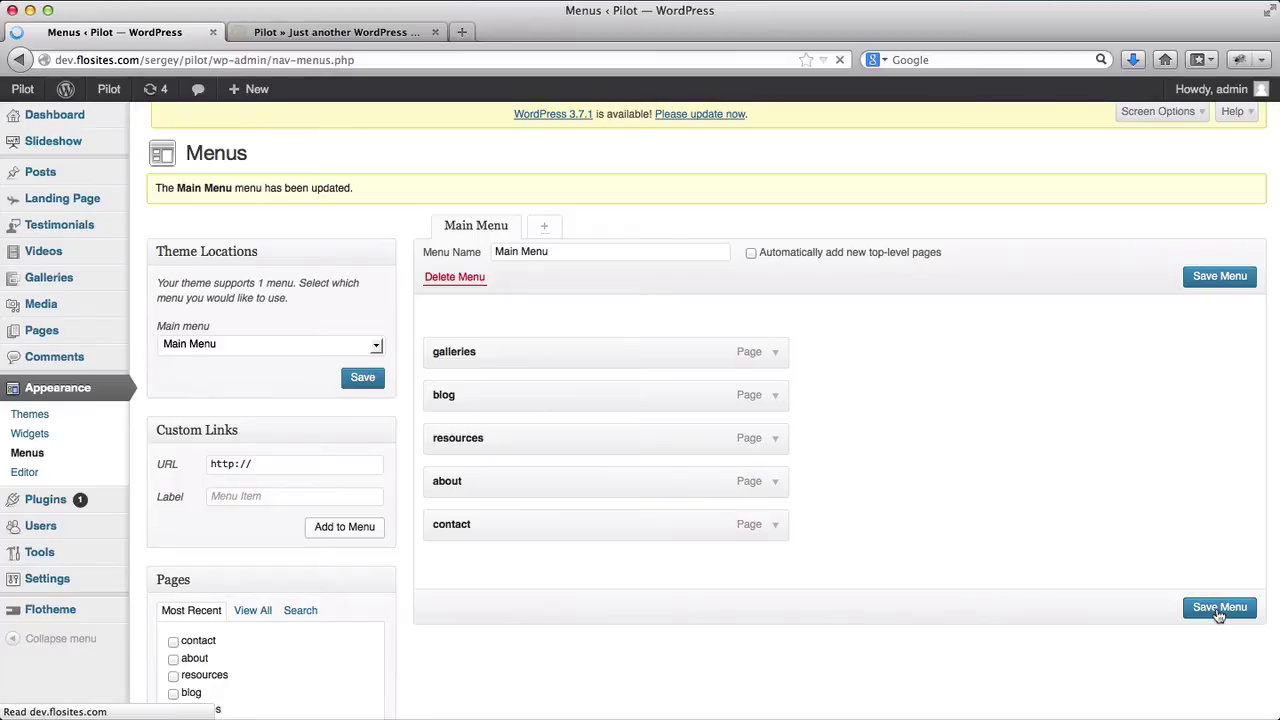
# Reload the live site and try its navigation through the blog, galleries and about pages, returning home through the logo.
pyautogui.hotkey('ctrl', 'Tab')
pyautogui.press('super+r')
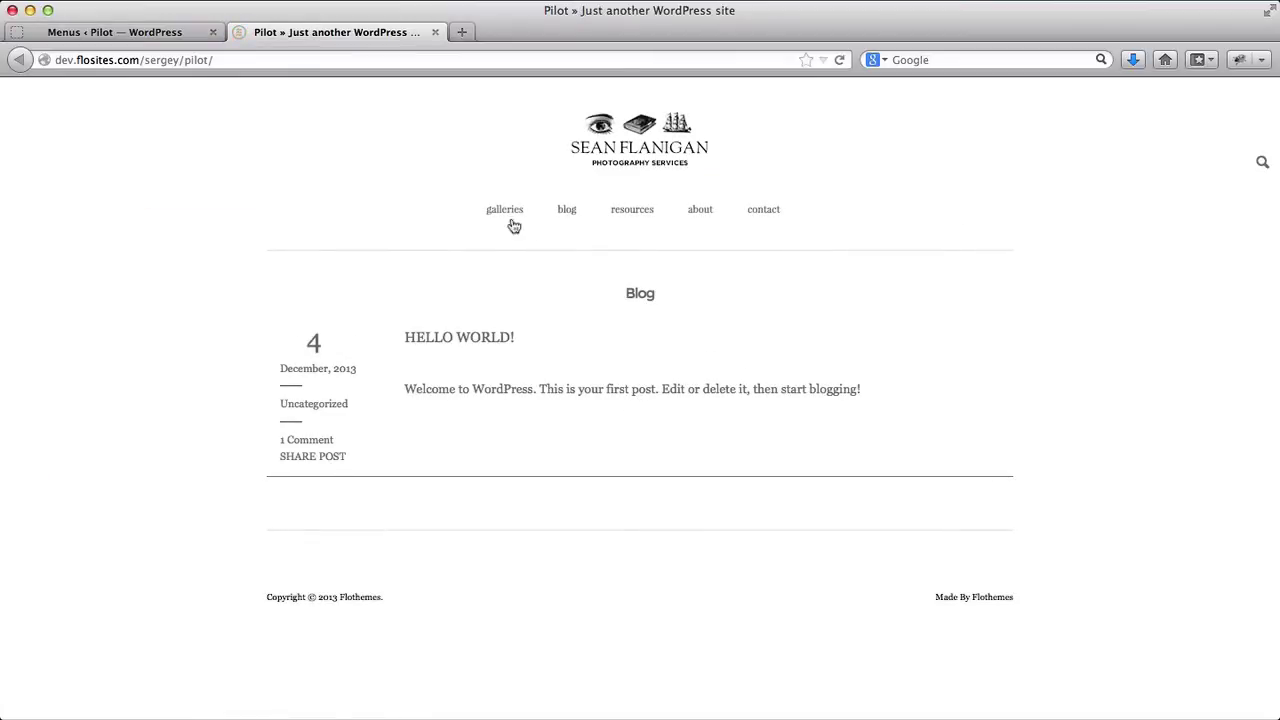
pyautogui.click(566, 214)
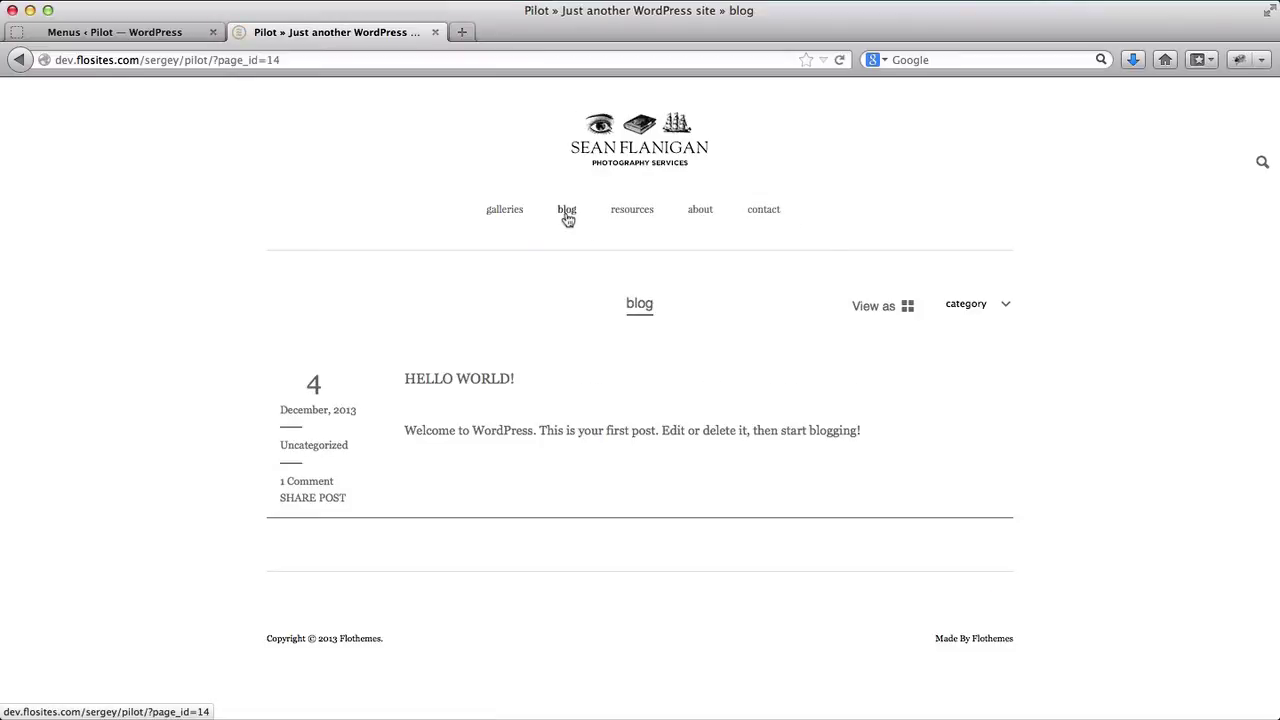
pyautogui.click(496, 212)
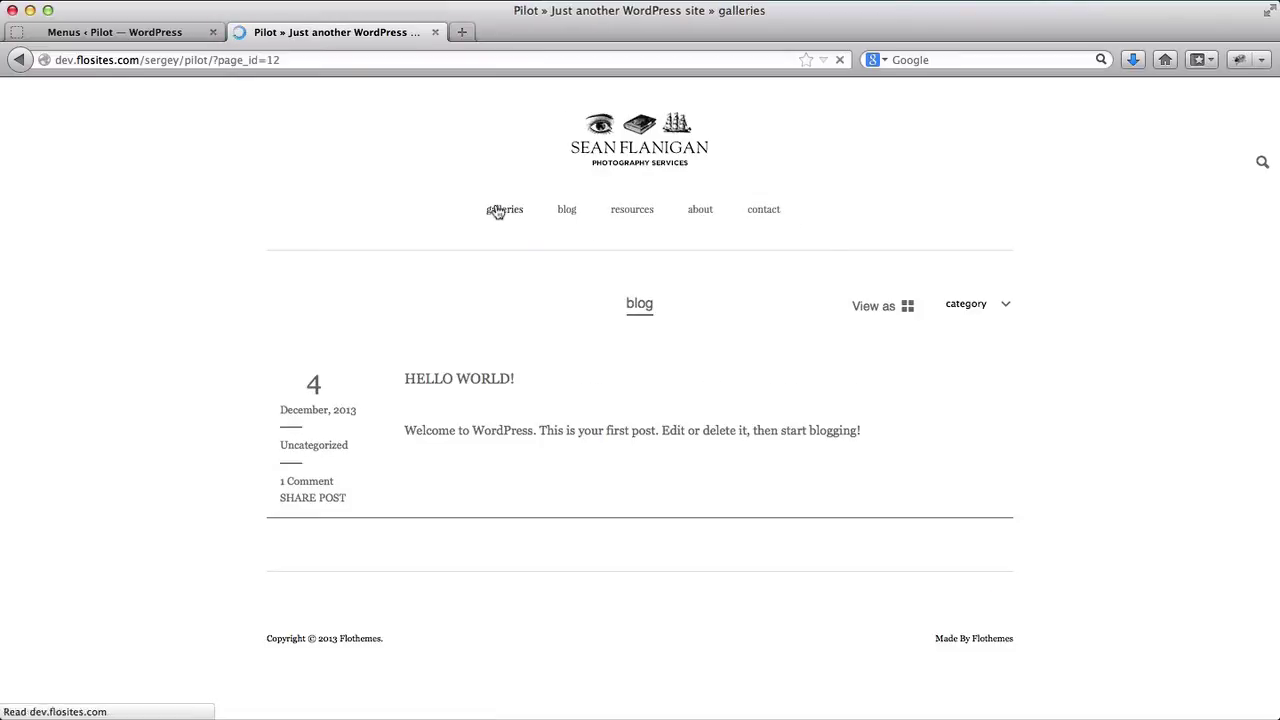
pyautogui.click(764, 213)
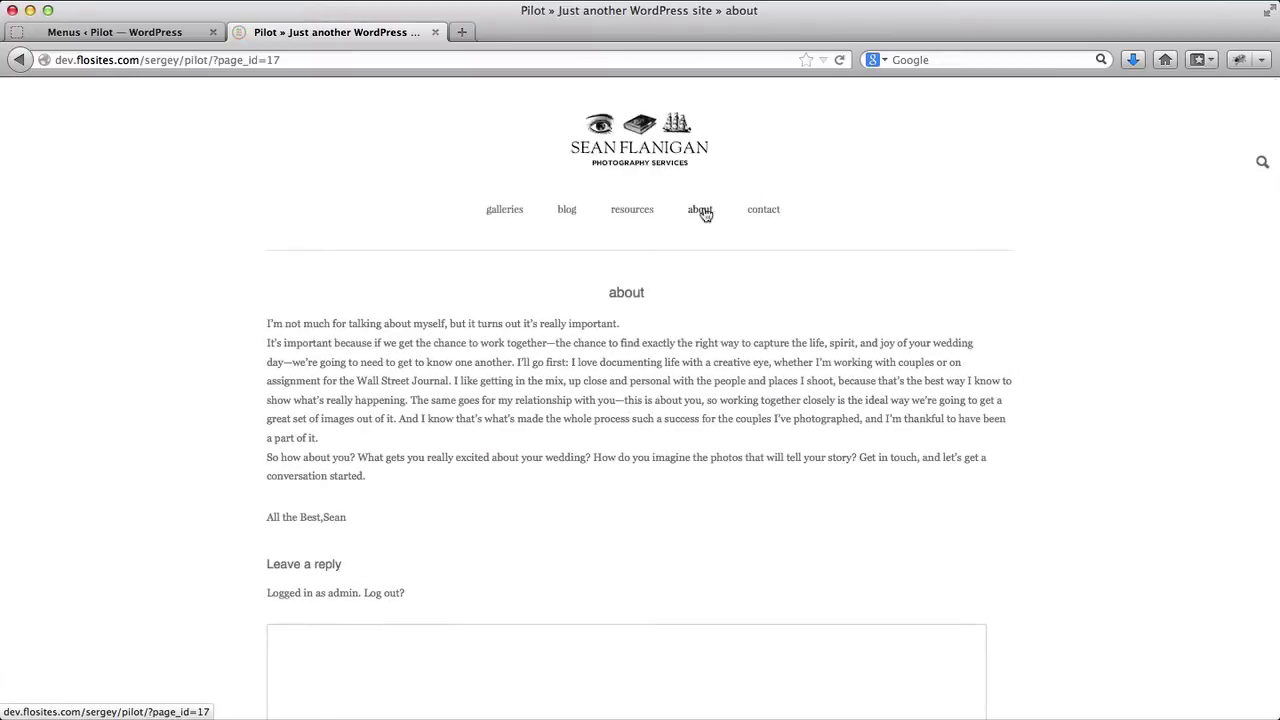
pyautogui.click(640, 127)
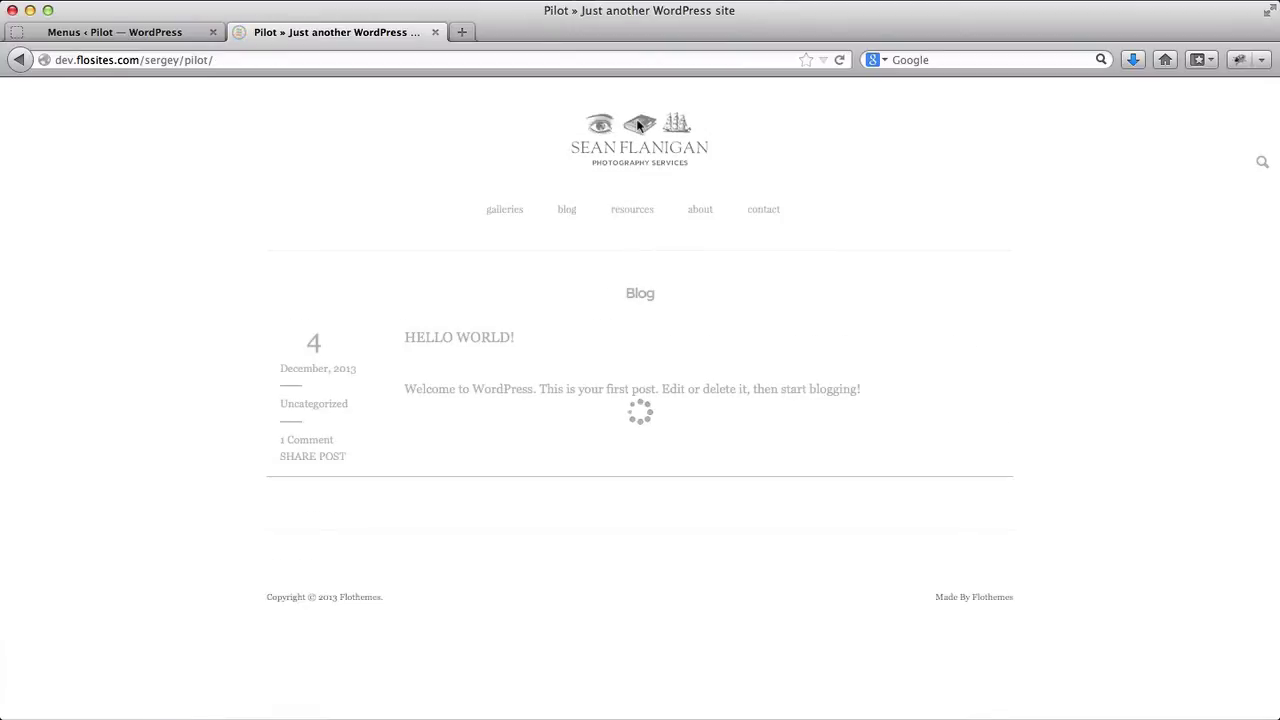
# Fill in the Facebook profile ID in Flotheme's social network settings with the Facebook page address copied from readme_sf.
pyautogui.click(90, 32)
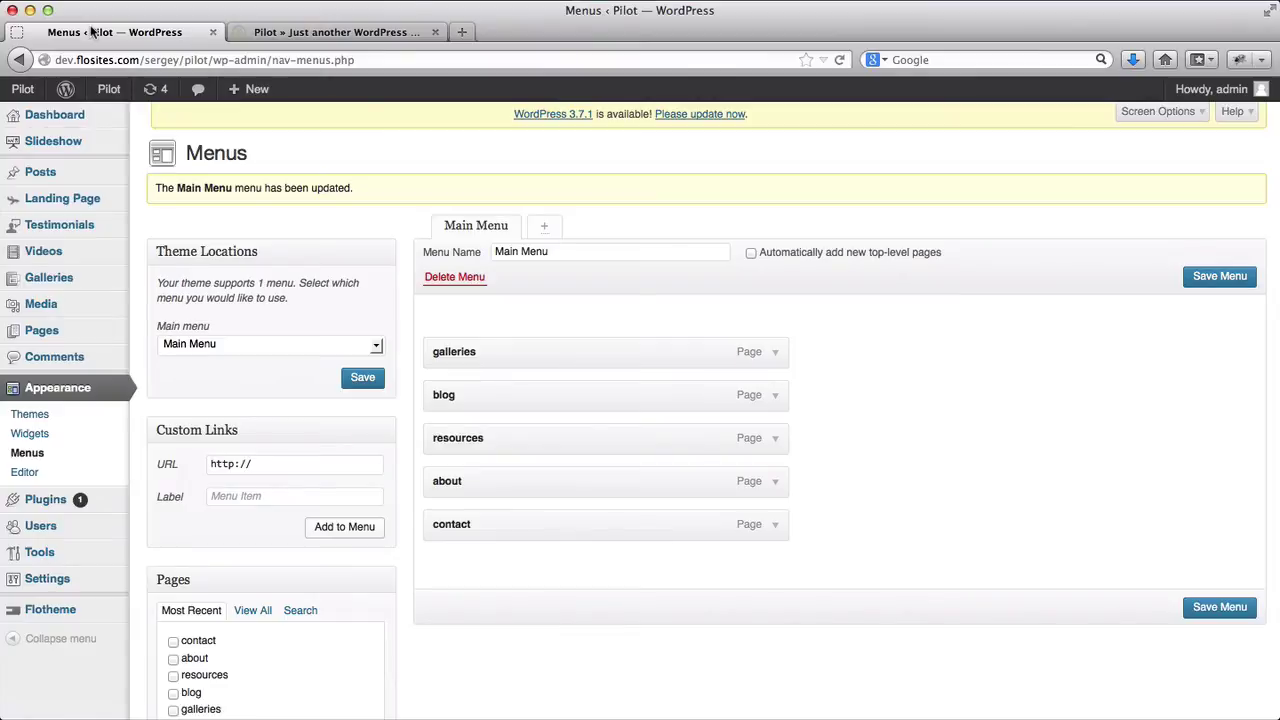
pyautogui.scroll(-5, 195, 248)
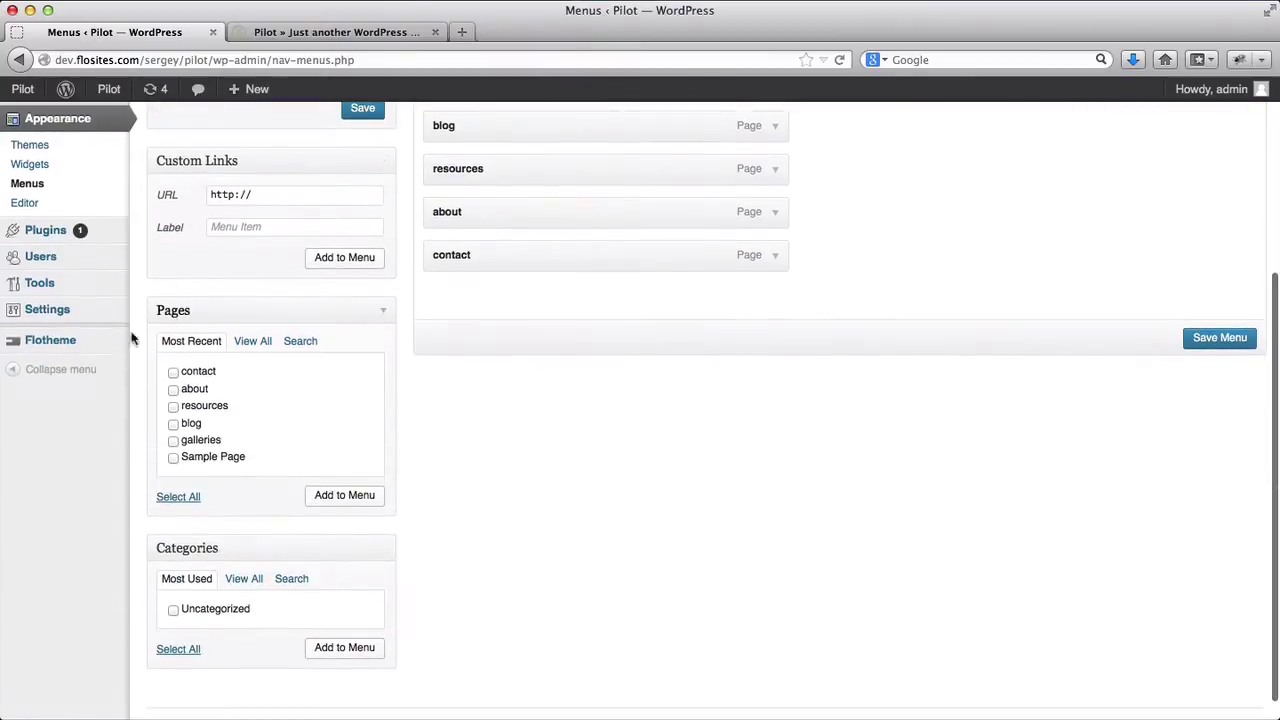
pyautogui.moveTo(72, 350)
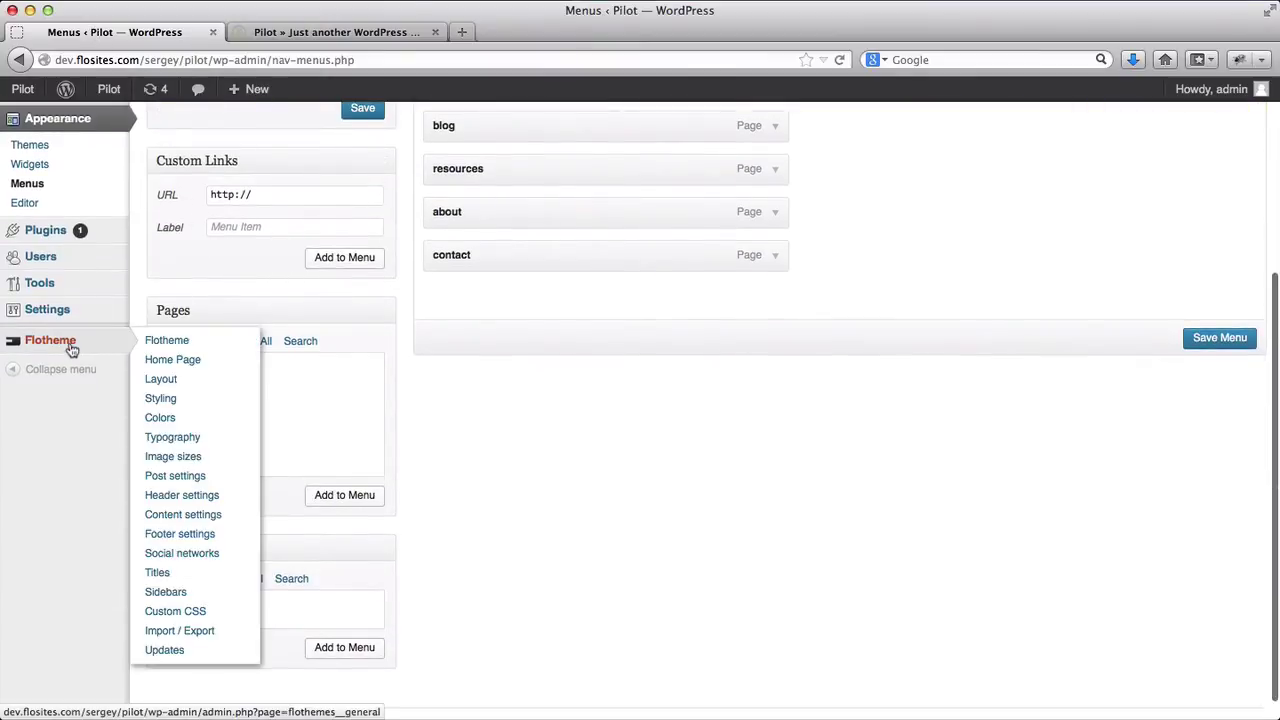
pyautogui.click(214, 560)
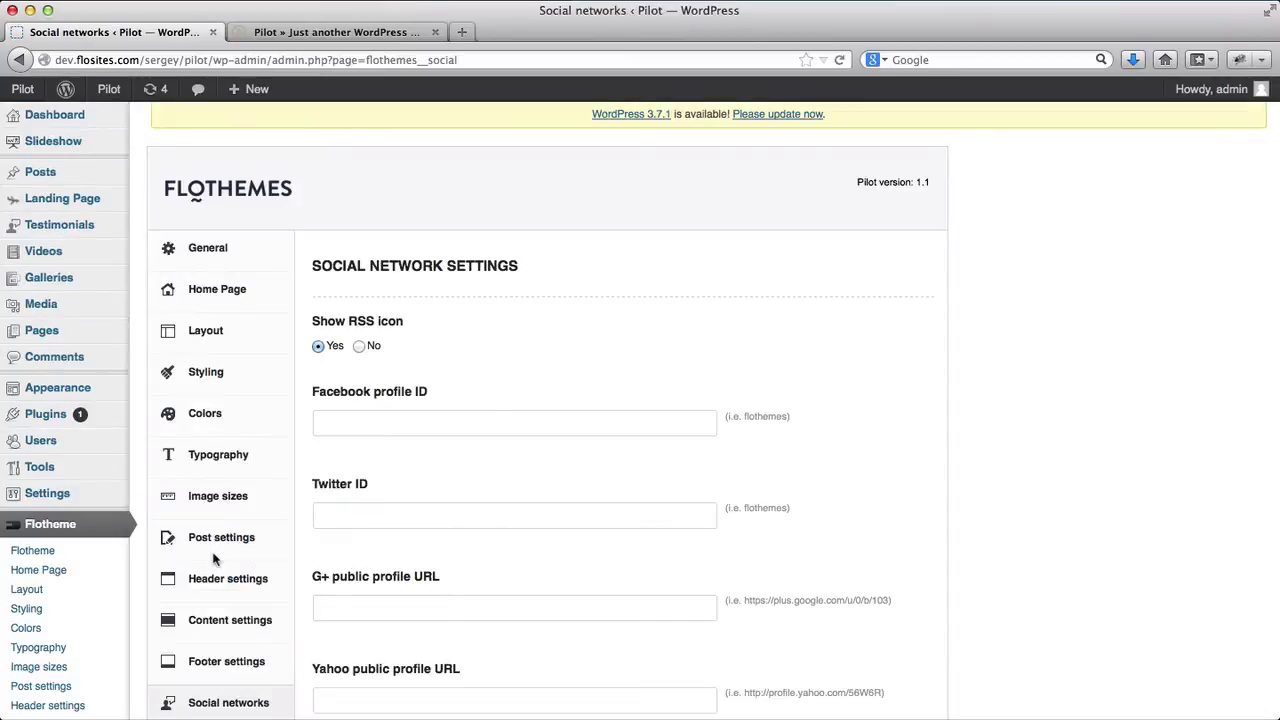
pyautogui.press('super+Tab')
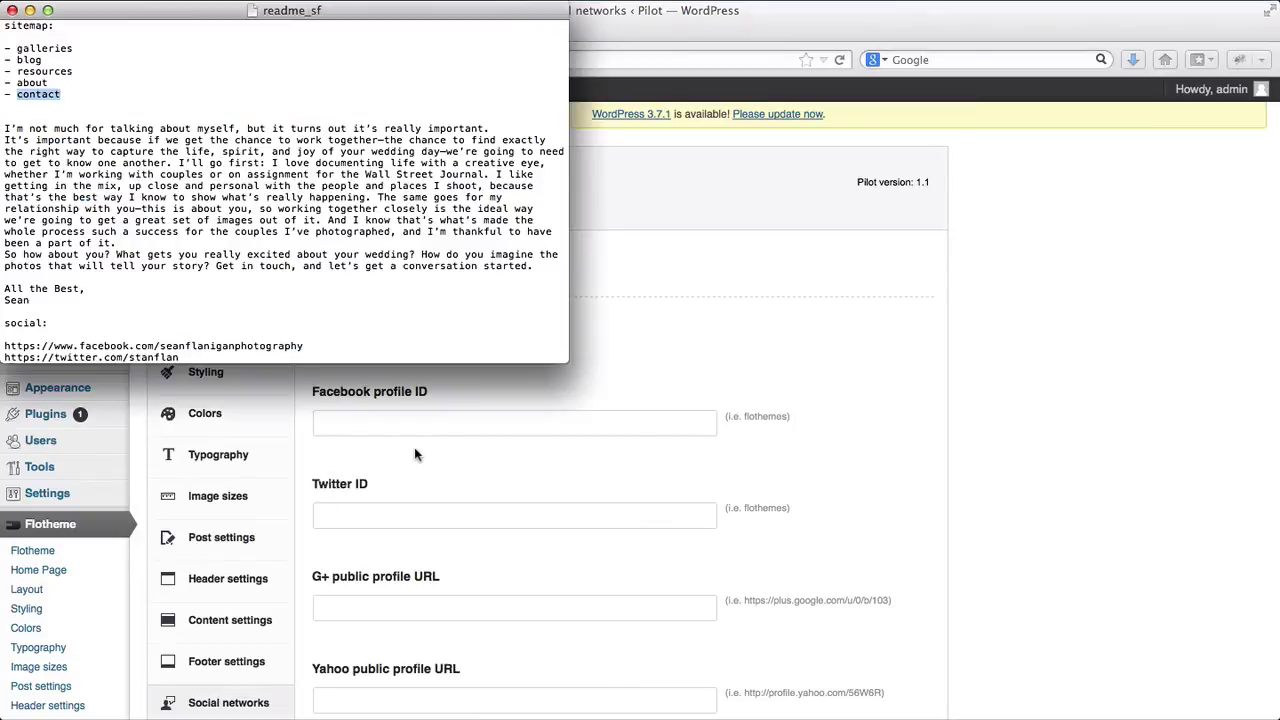
pyautogui.scroll(-5, 265, 210)
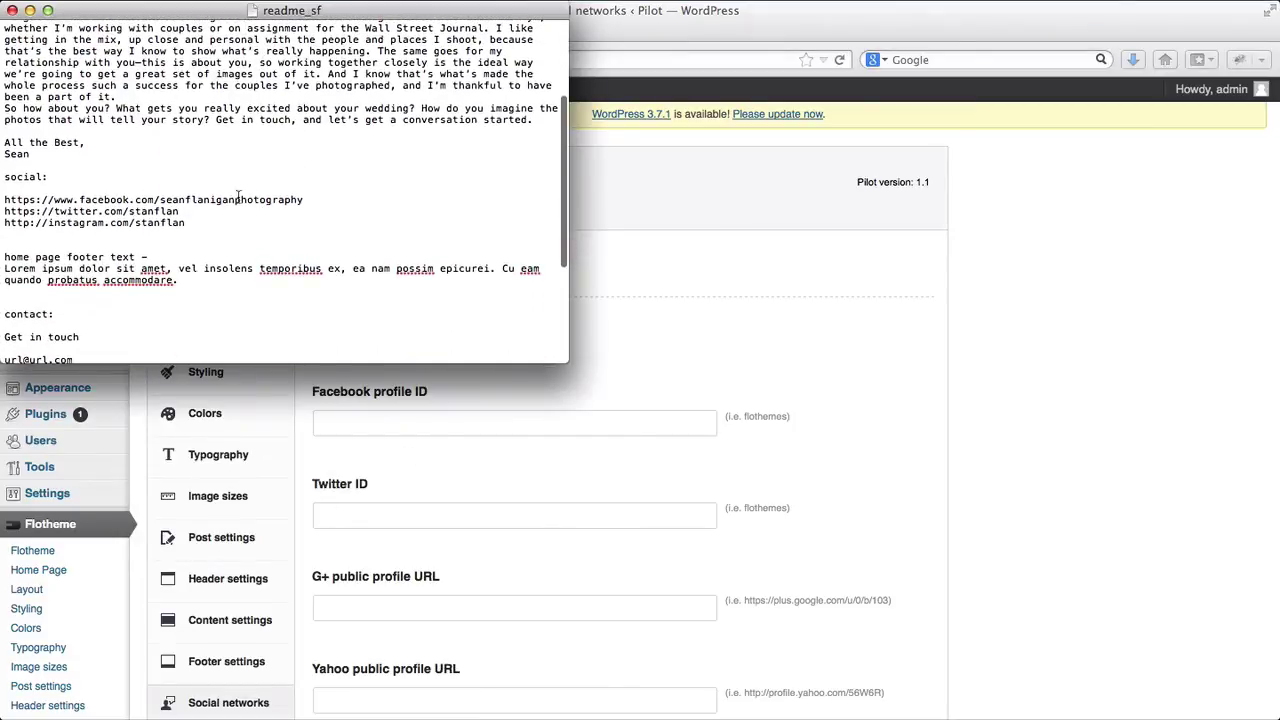
pyautogui.tripleClick(216, 199)
pyautogui.press('super+c')
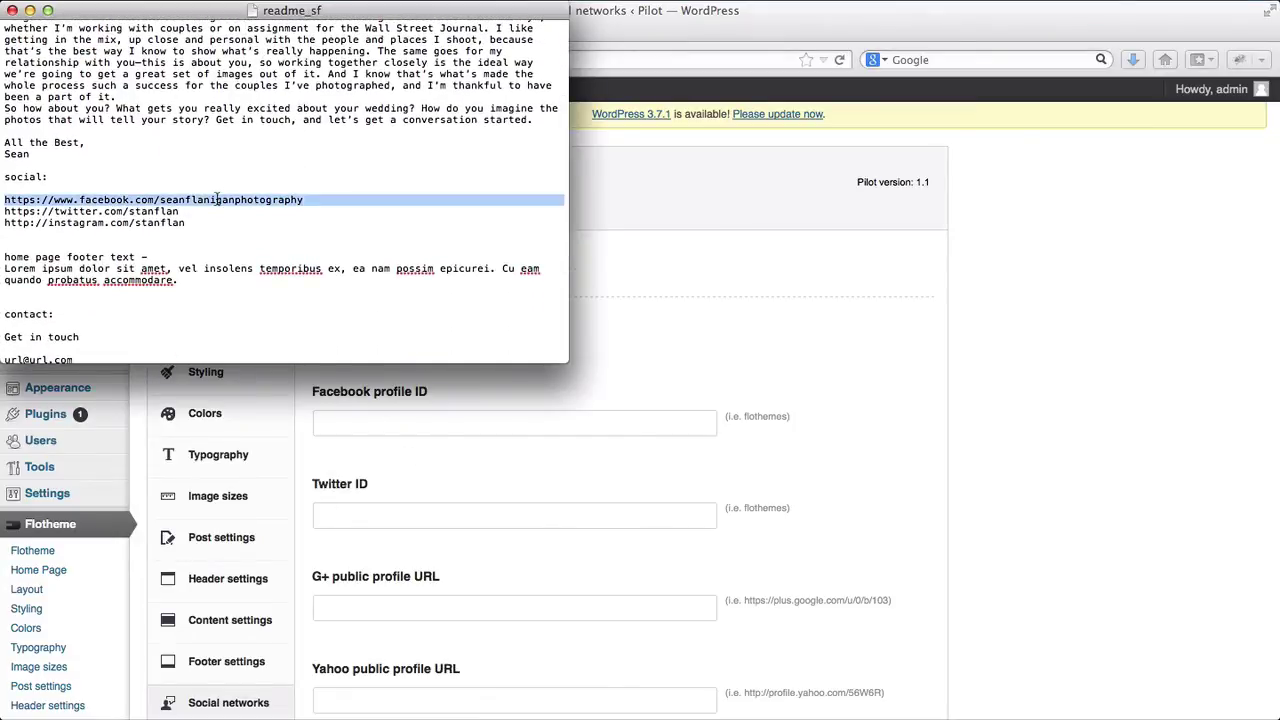
pyautogui.press('super+Tab')
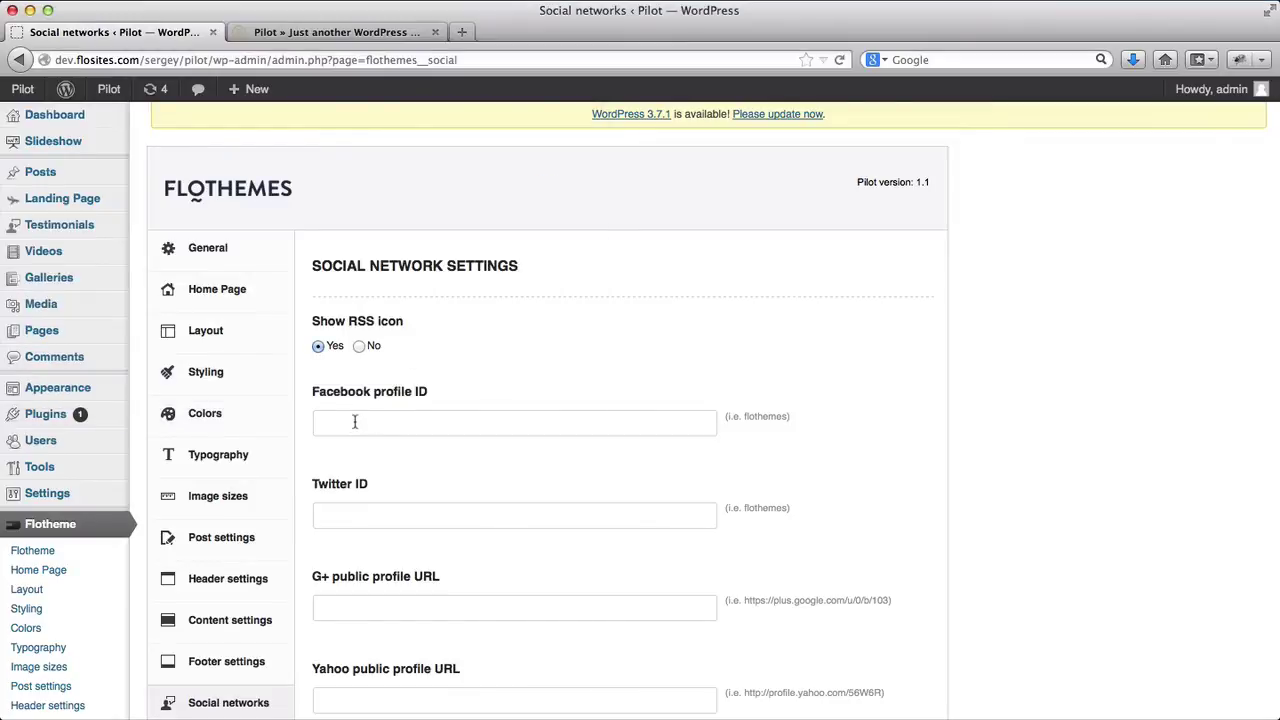
pyautogui.click(354, 422)
pyautogui.press('super+v')
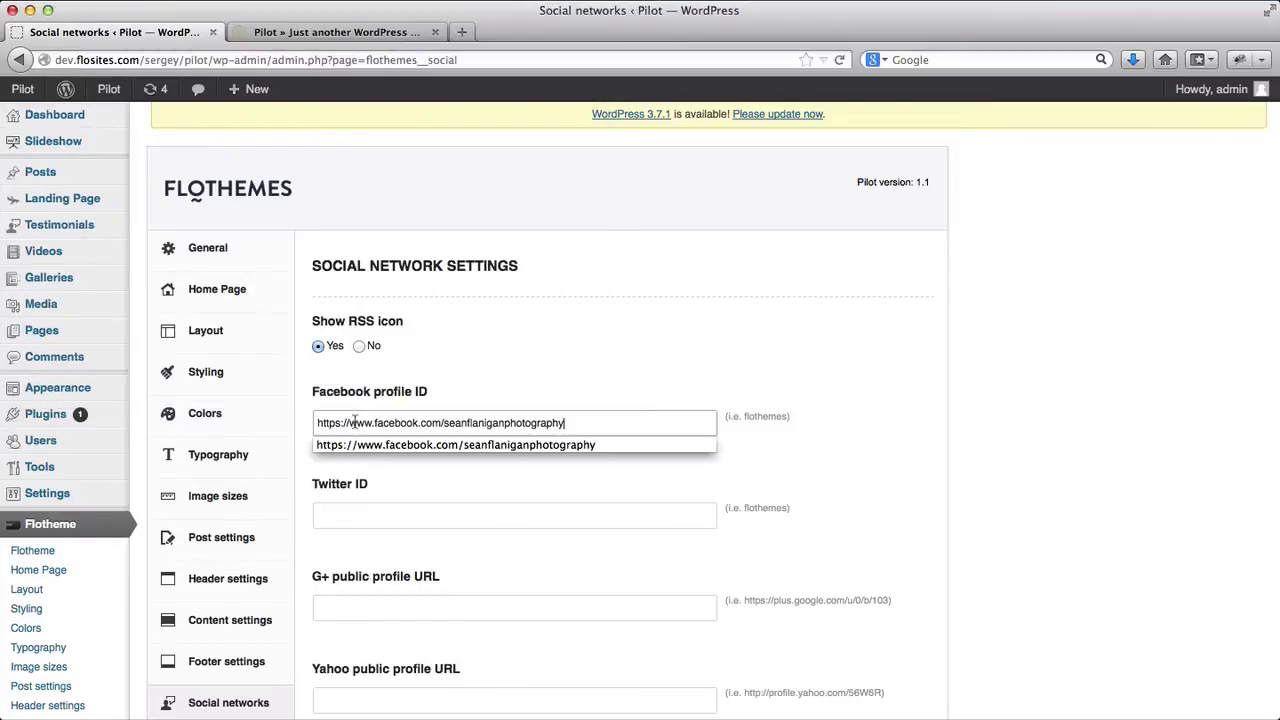
# Fill in the Twitter ID with only the handle from the Twitter address in readme_sf.
pyautogui.press('Tab')
pyautogui.press('super+Tab')
pyautogui.doubleClick(157, 213)
pyautogui.press('super+c')
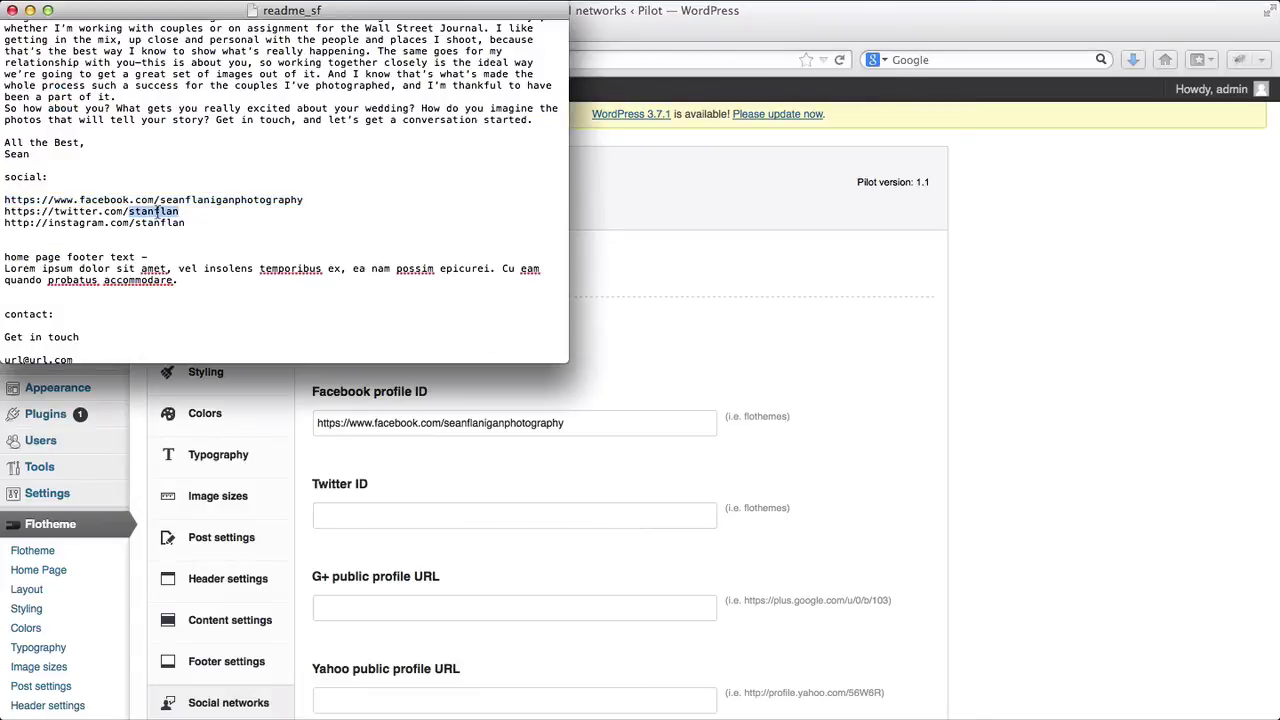
pyautogui.press('super+Tab')
pyautogui.press('super+v')
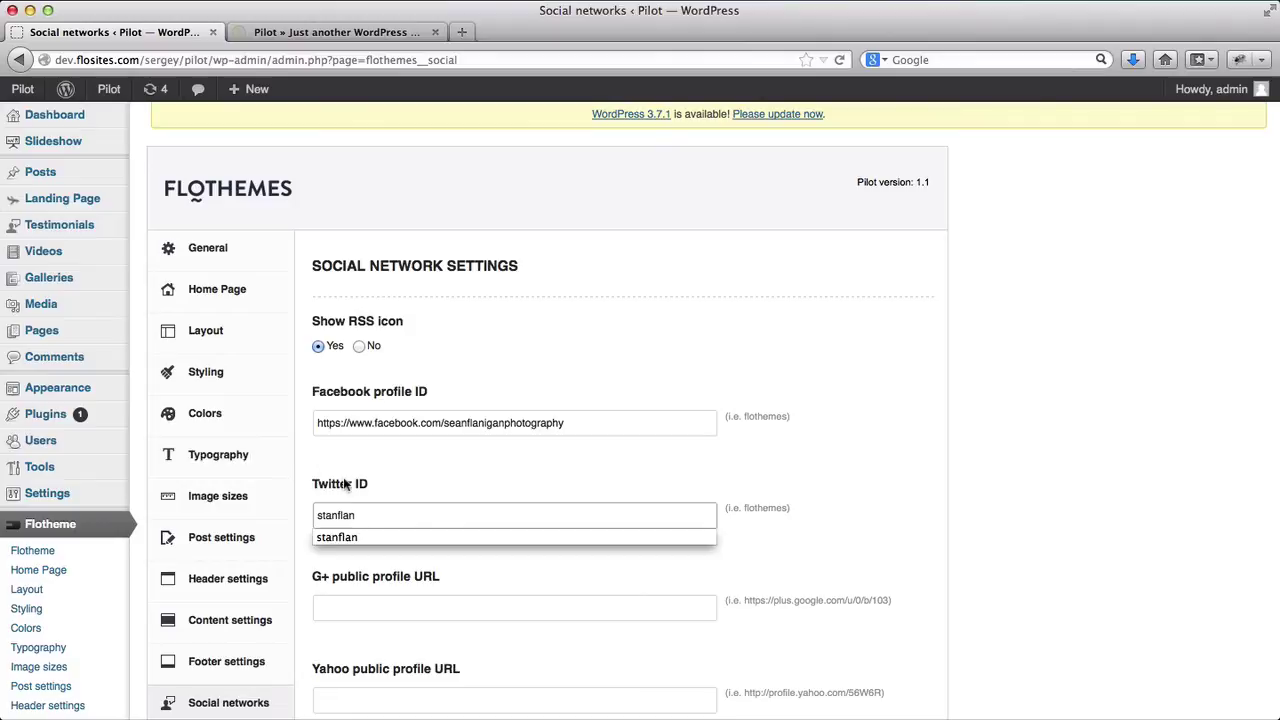
# Fill in the Instagram public profile URL with the Instagram address copied from readme_sf and save the social network settings.
pyautogui.press('super+Tab')
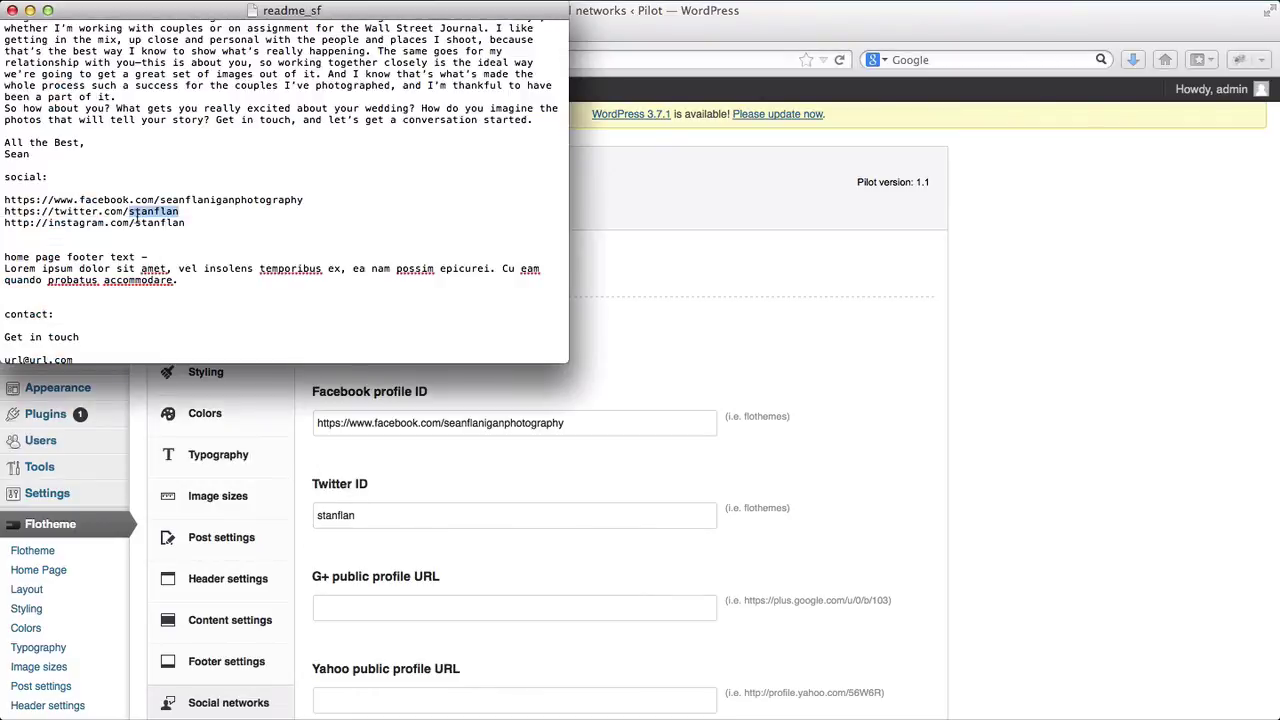
pyautogui.press('super+Tab')
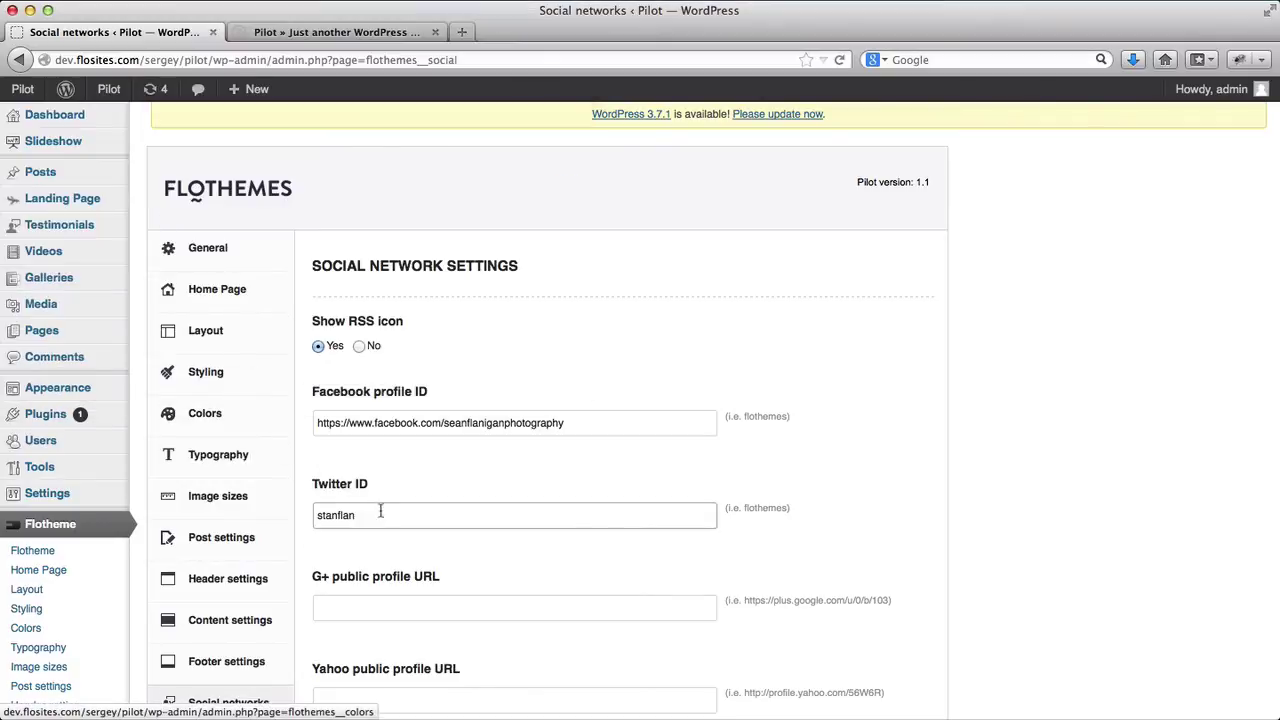
pyautogui.press('super+Tab')
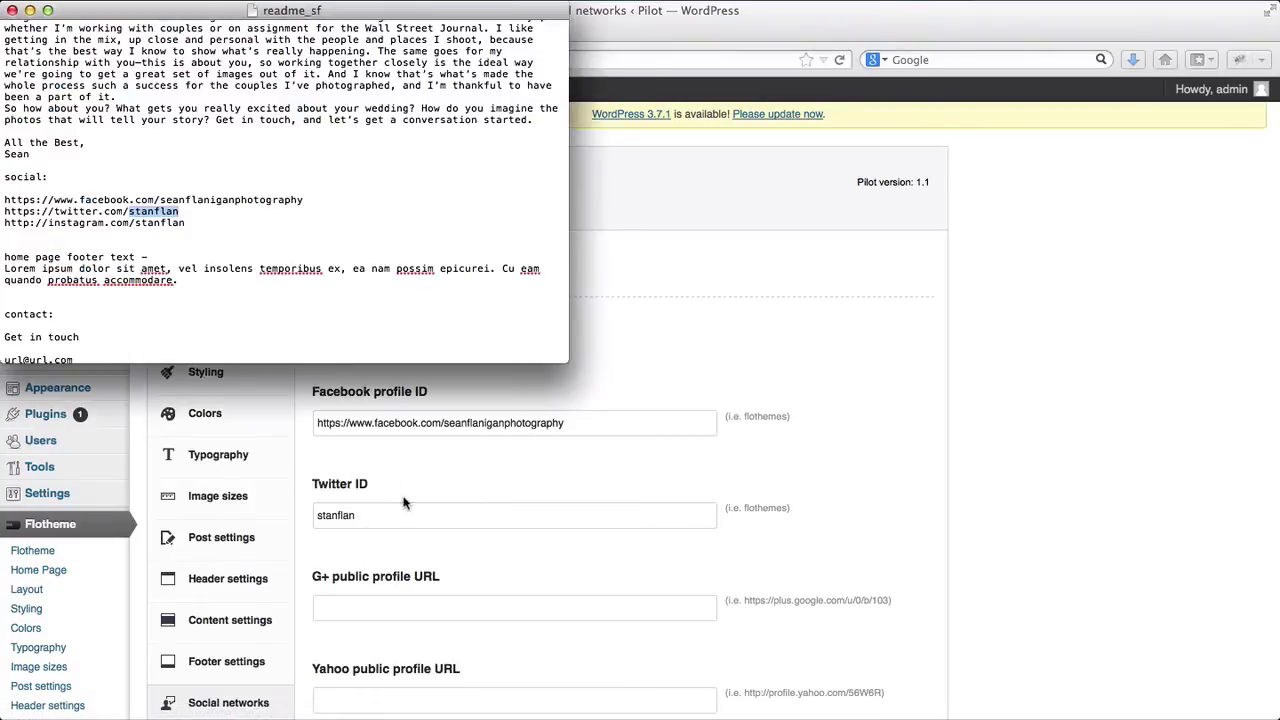
pyautogui.tripleClick(169, 223)
pyautogui.press('super+c')
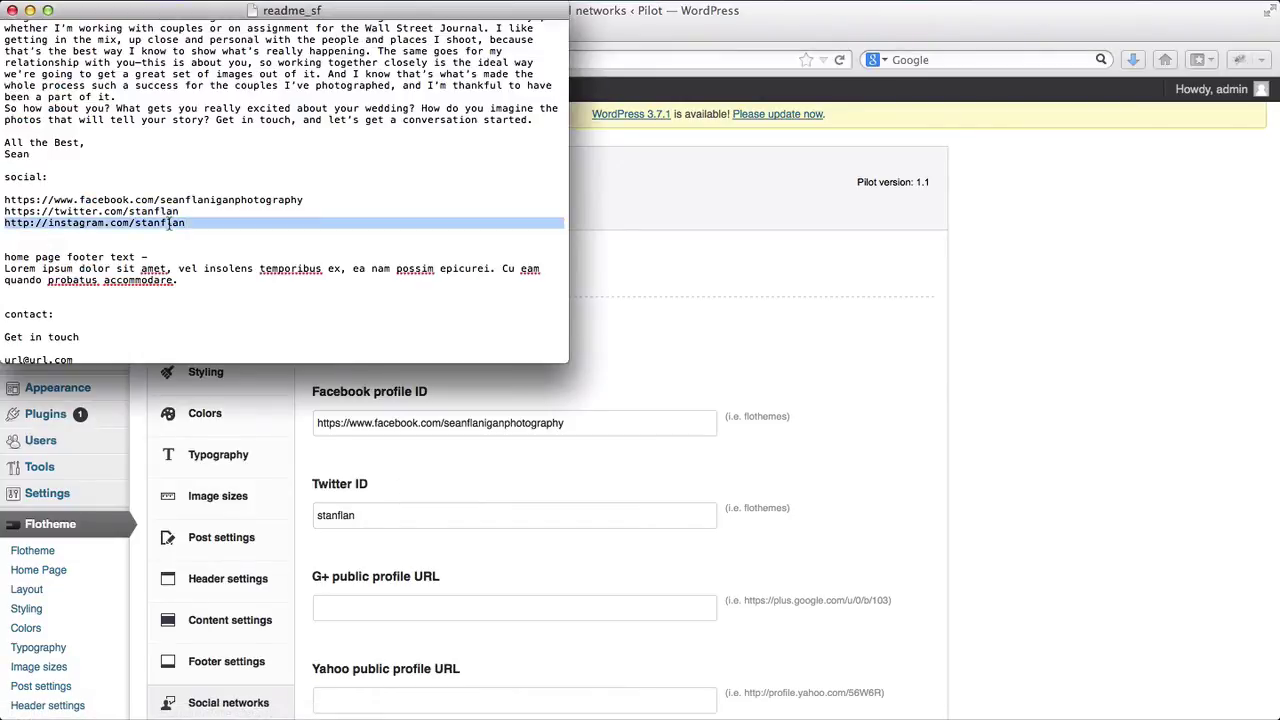
pyautogui.press('super+Tab')
pyautogui.scroll(-10, 349, 371)
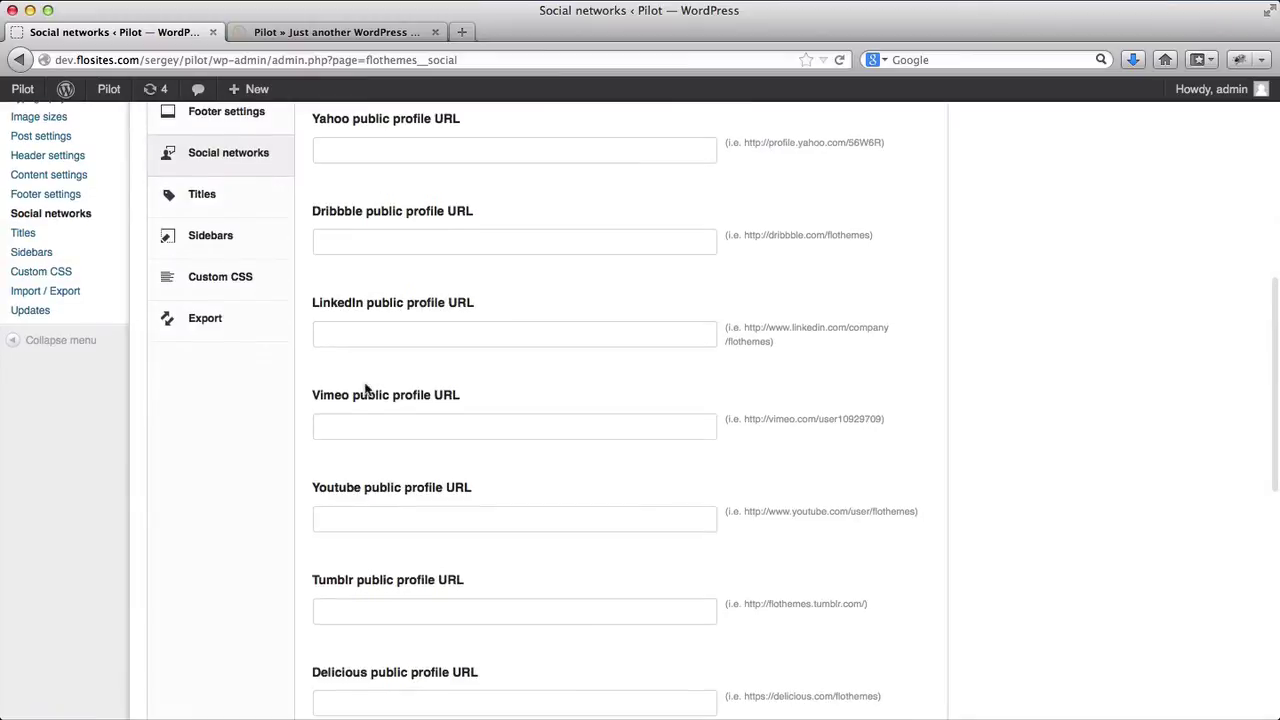
pyautogui.scroll(-5, 365, 390)
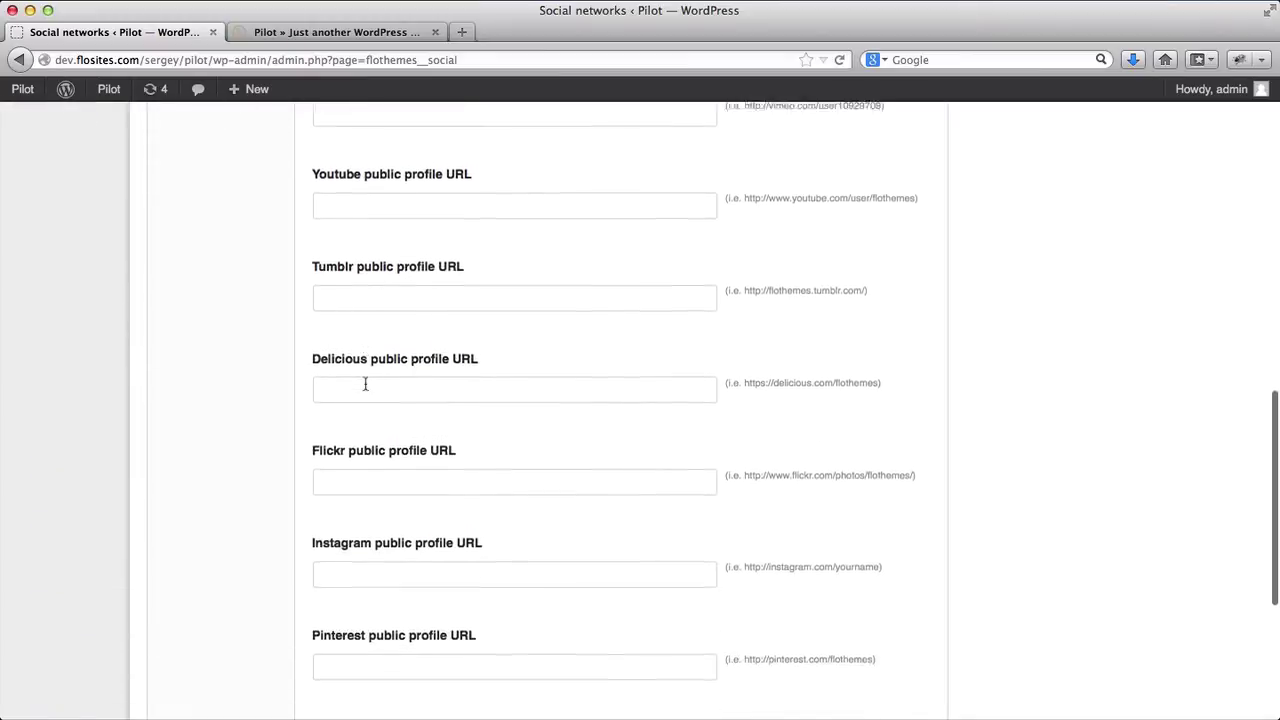
pyautogui.click(361, 441)
pyautogui.press('super+v')
pyautogui.click(245, 438)
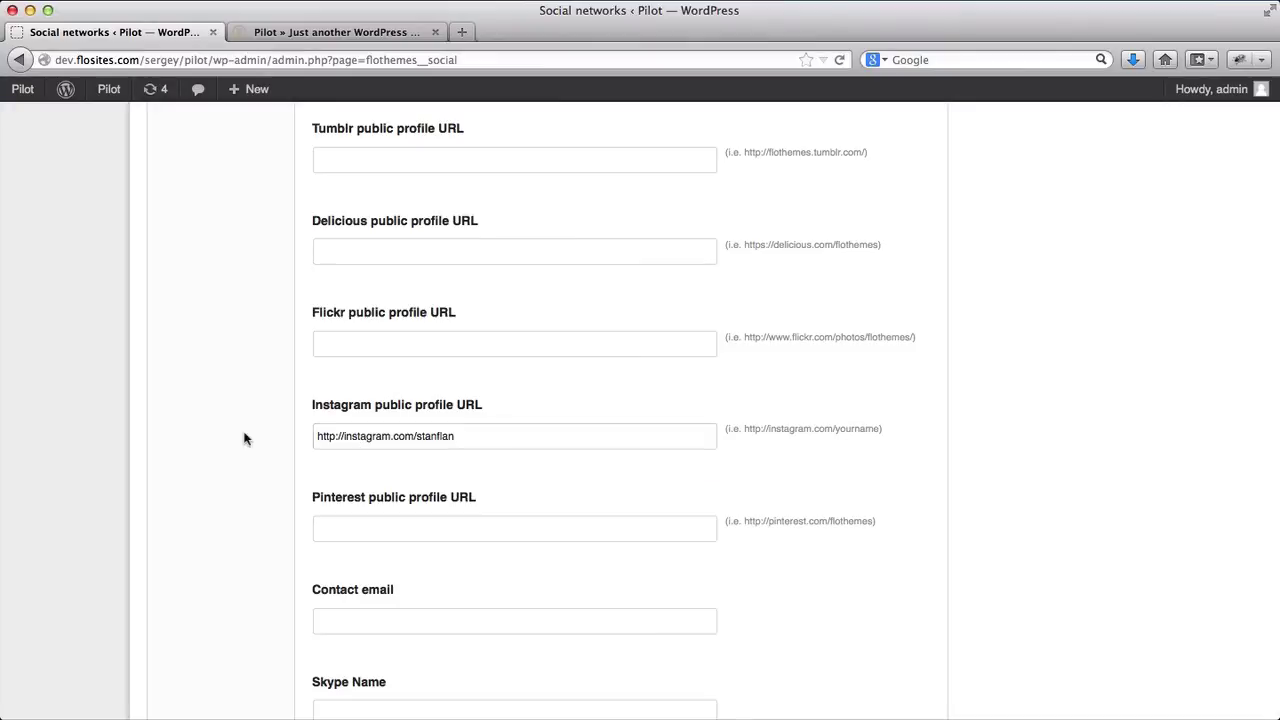
pyautogui.scroll(-3, 245, 438)
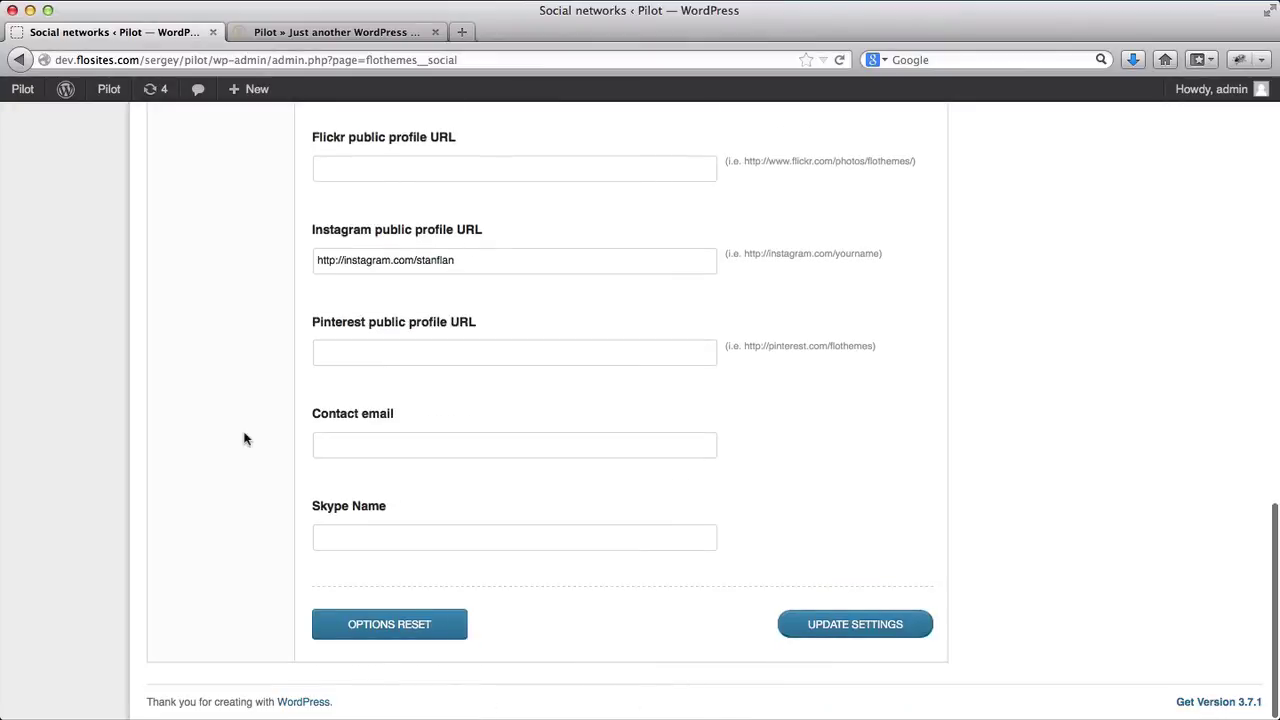
pyautogui.click(838, 631)
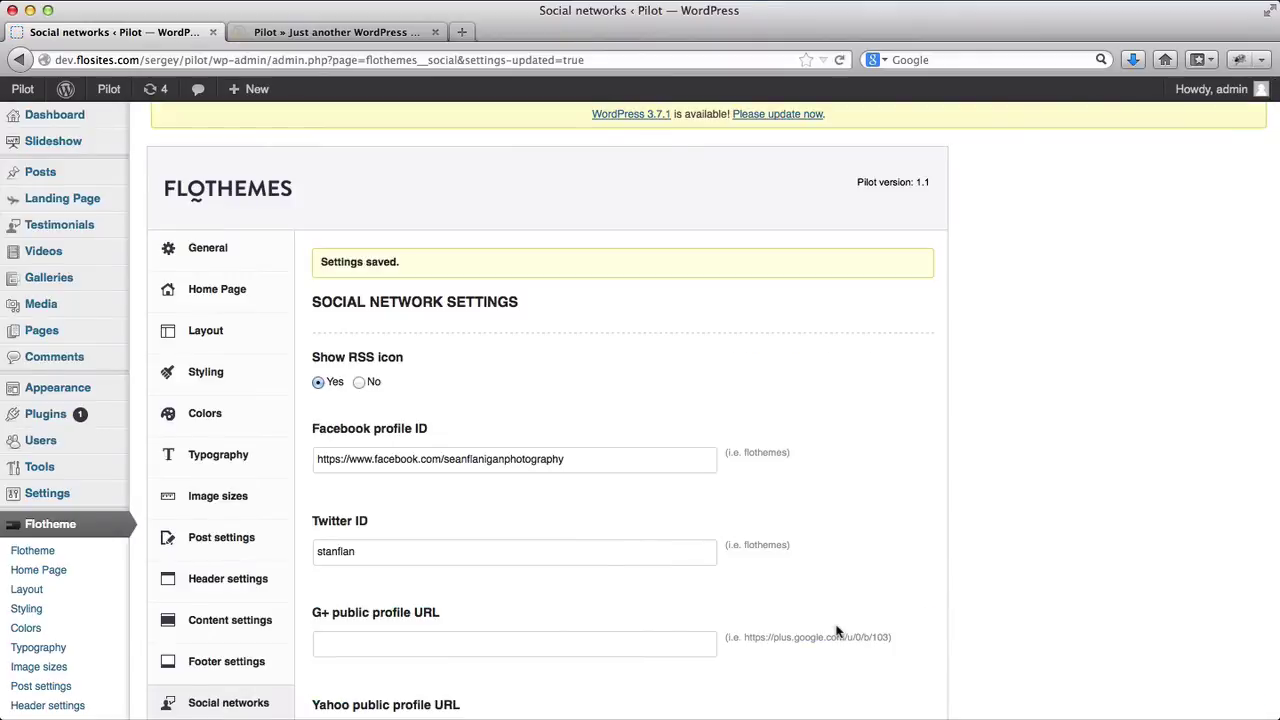
# Check the live site's footer, then turn on Show social icons in Flotheme's footer settings and save.
pyautogui.hotkey('ctrl', 'Tab')
pyautogui.press('super+r')
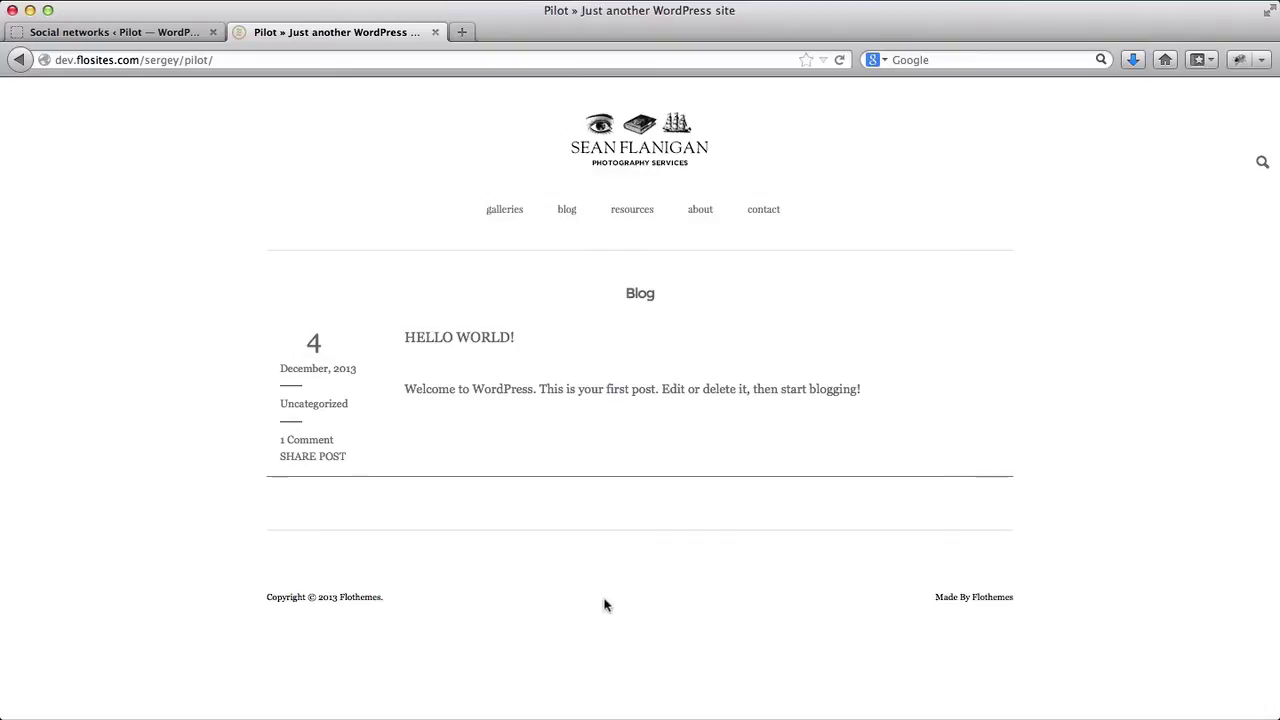
pyautogui.hotkey('ctrl', 'shift', 'Tab')
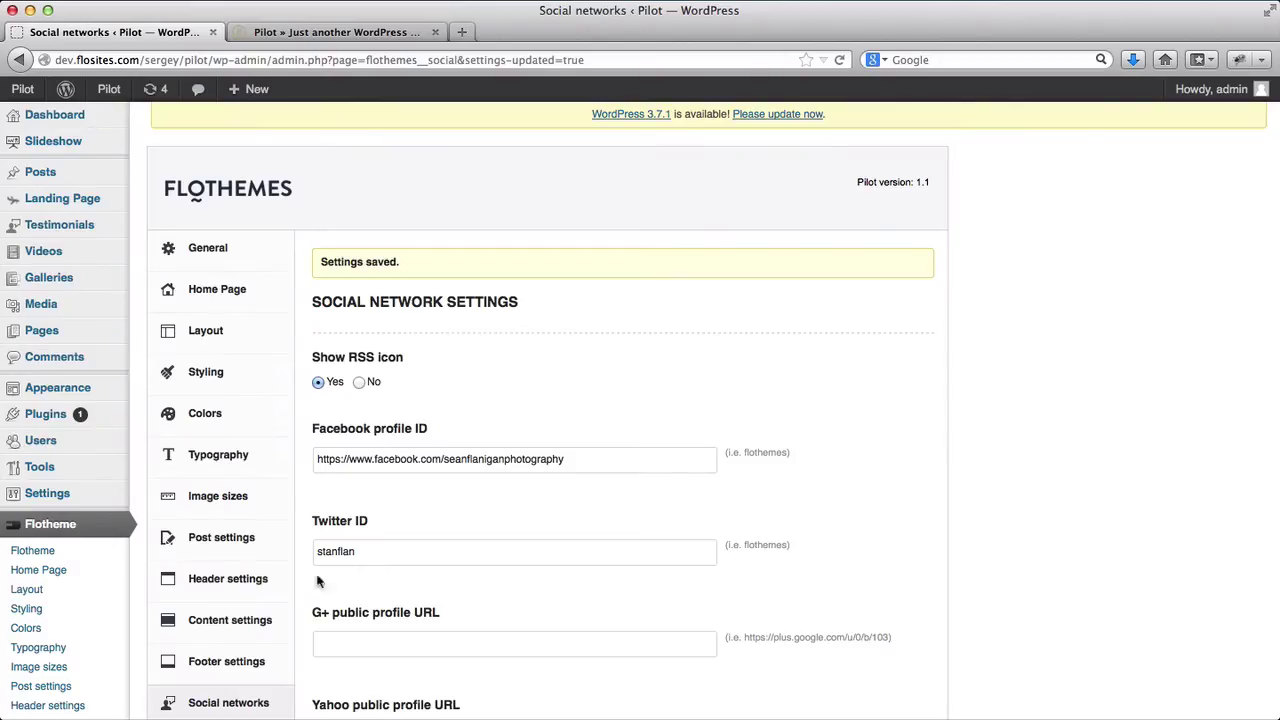
pyautogui.scroll(-5, 295, 570)
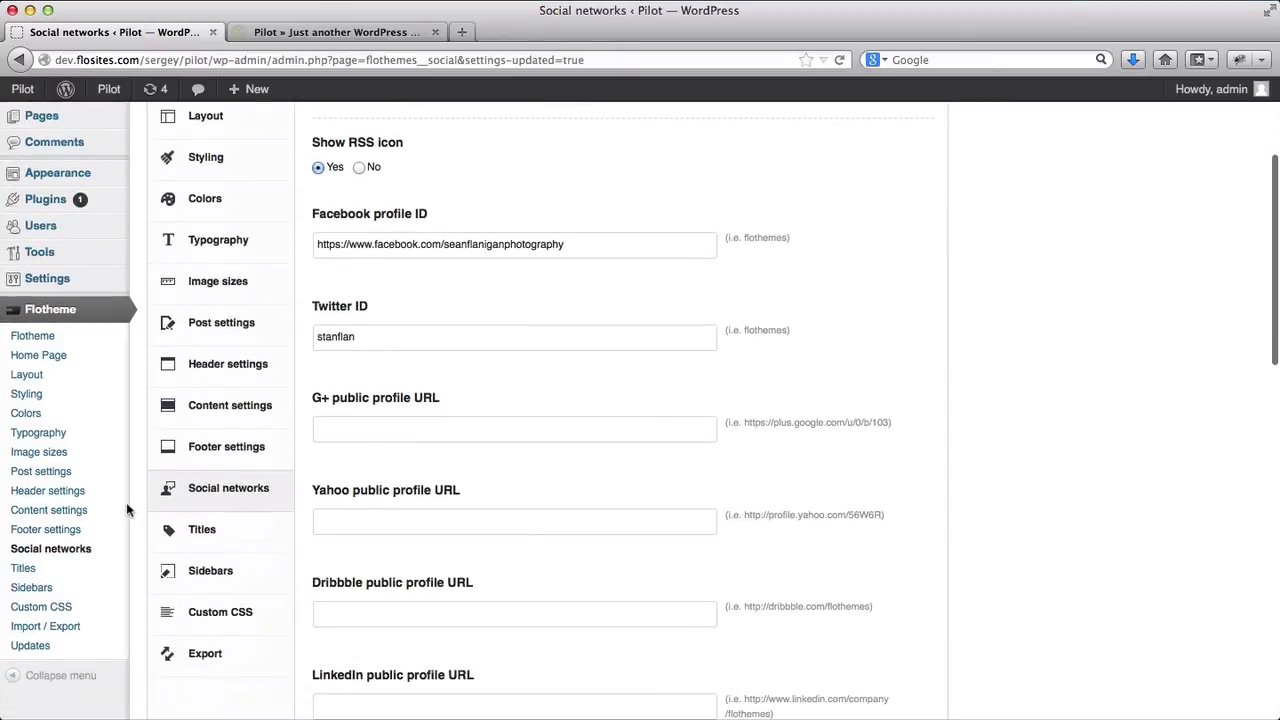
pyautogui.click(71, 533)
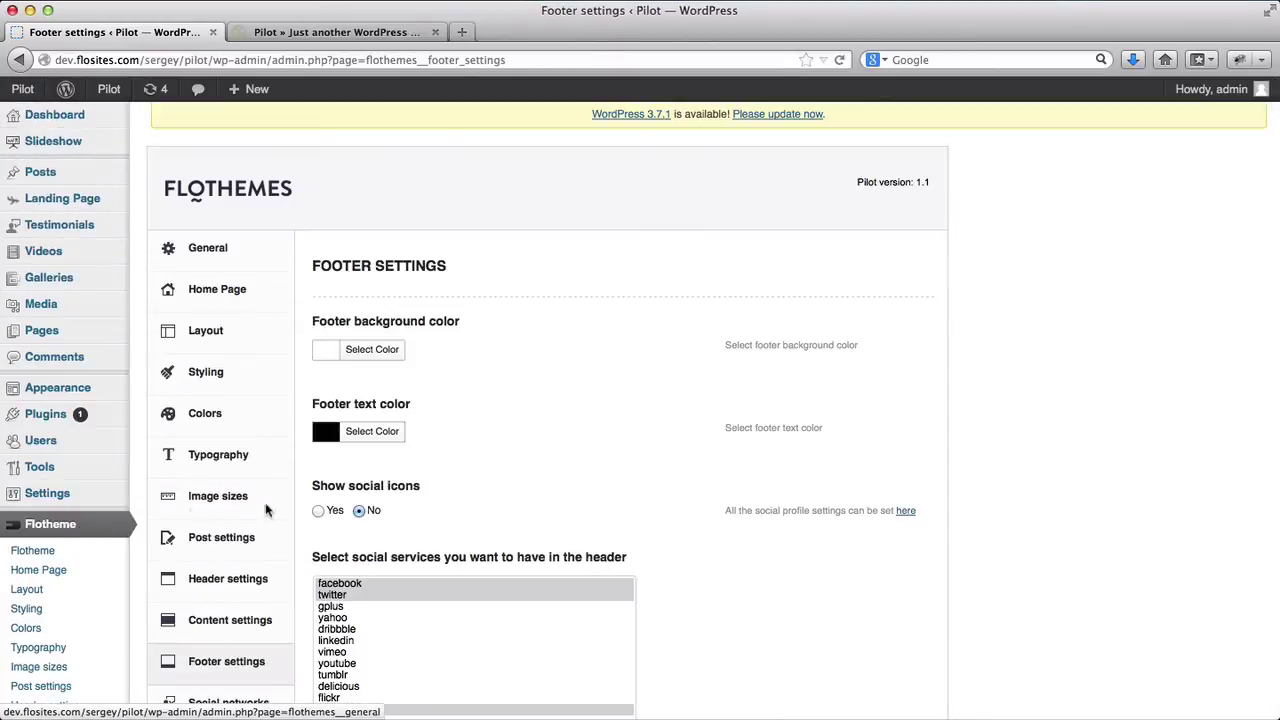
pyautogui.click(318, 511)
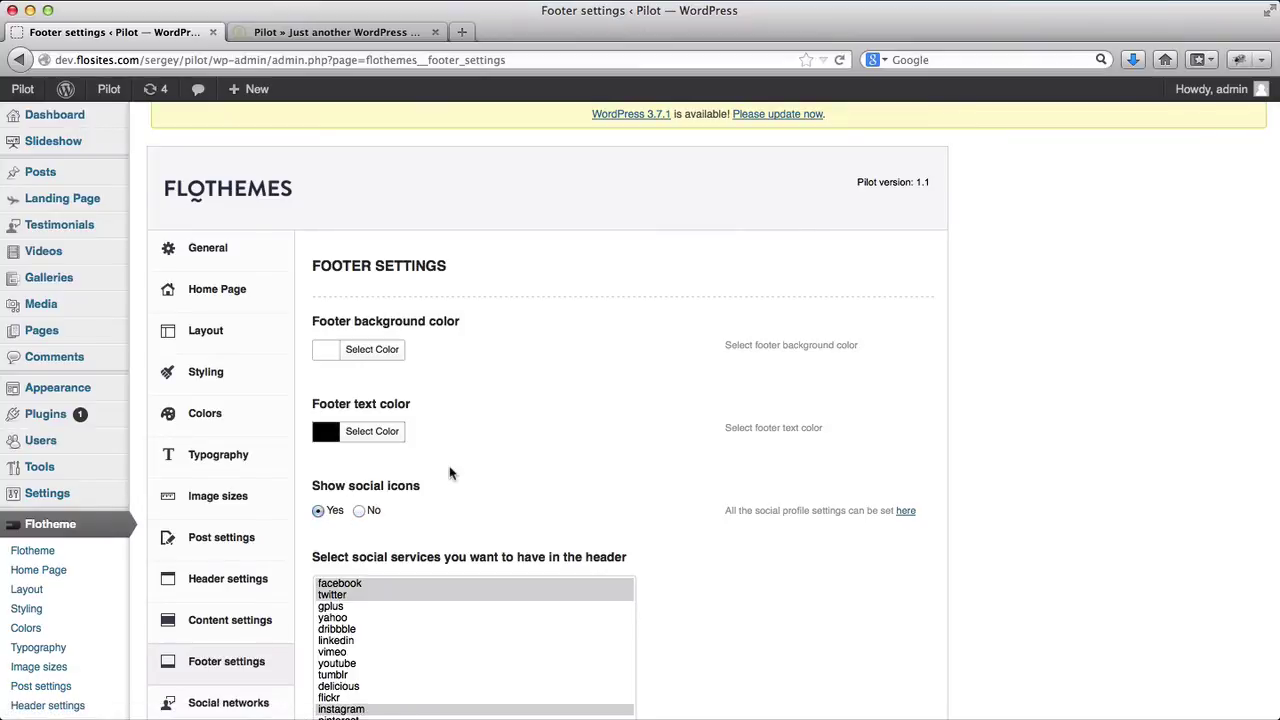
pyautogui.scroll(-3, 452, 474)
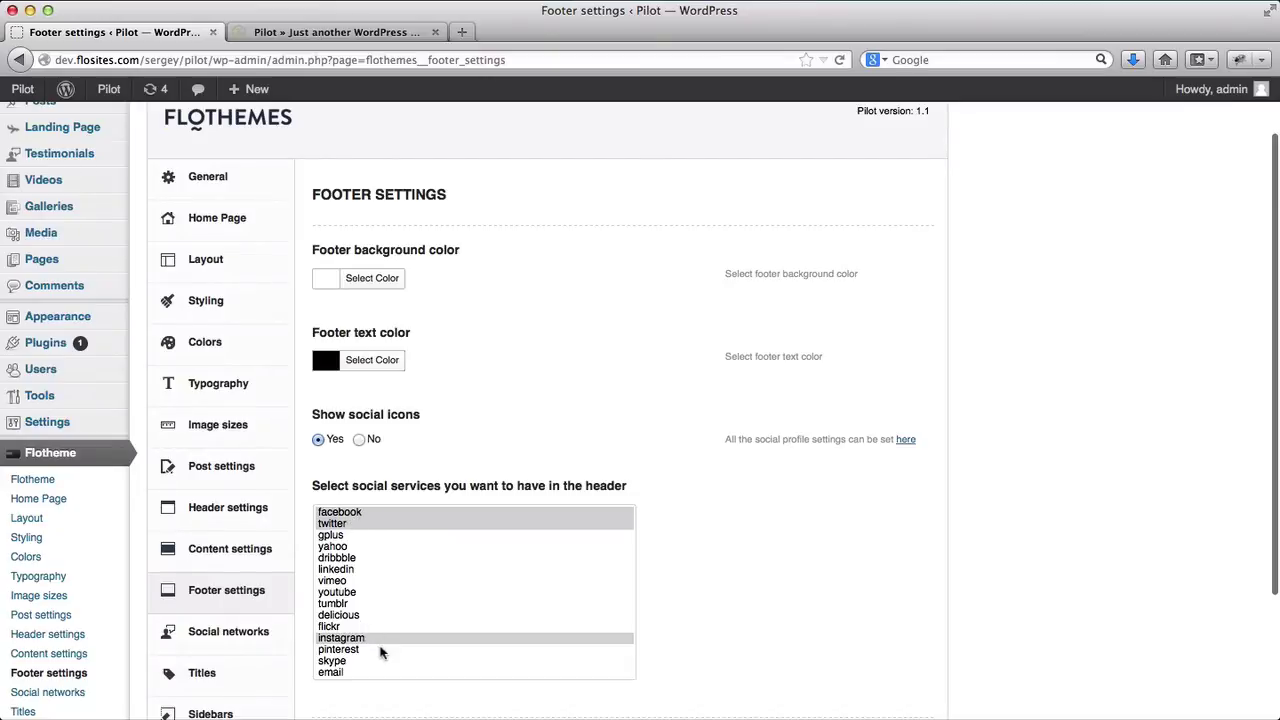
pyautogui.scroll(-4, 803, 529)
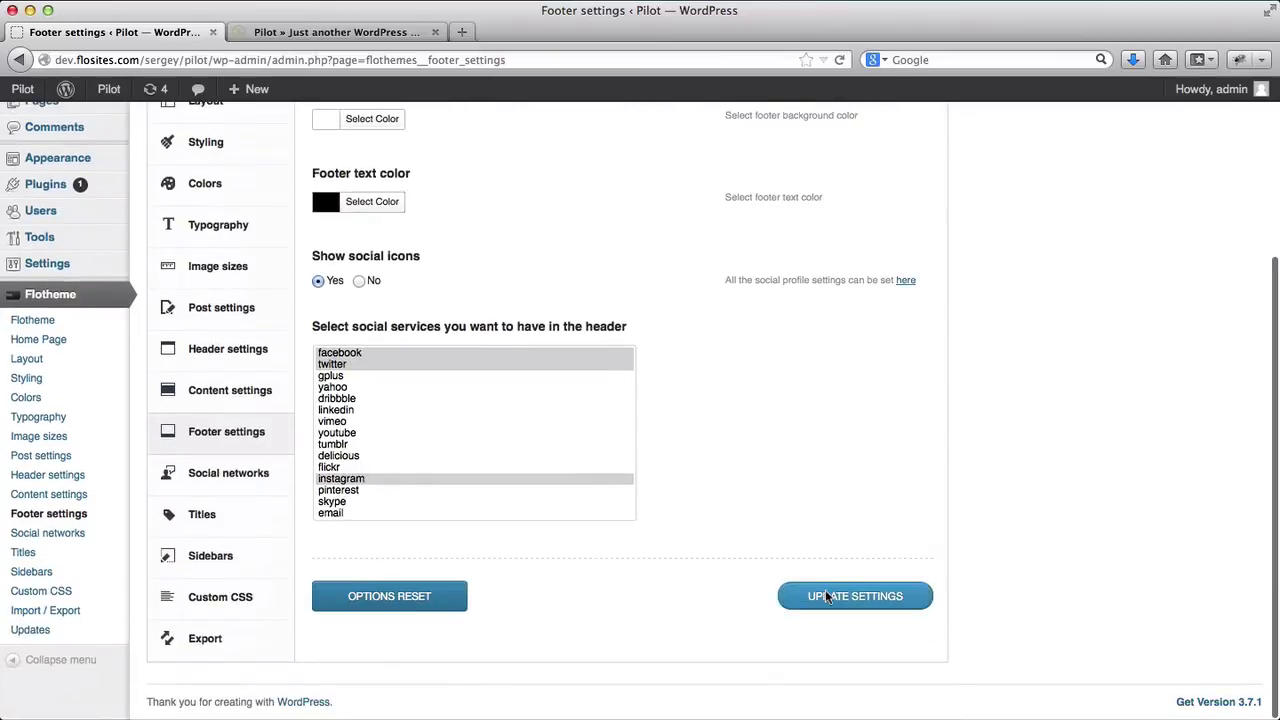
pyautogui.click(825, 592)
# Reload the live site, try the footer's Facebook and Twitter icons, and close the profile pages they open.
pyautogui.hotkey('ctrl', 'Tab')
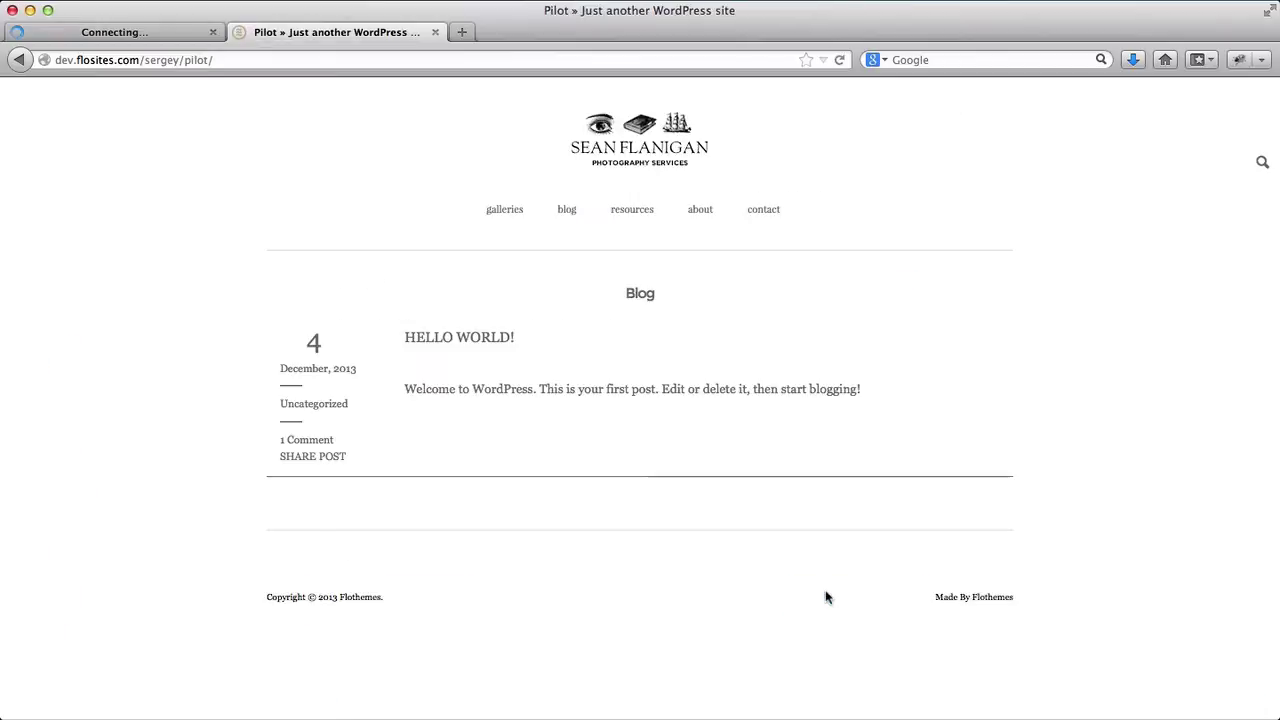
pyautogui.press('super+r')
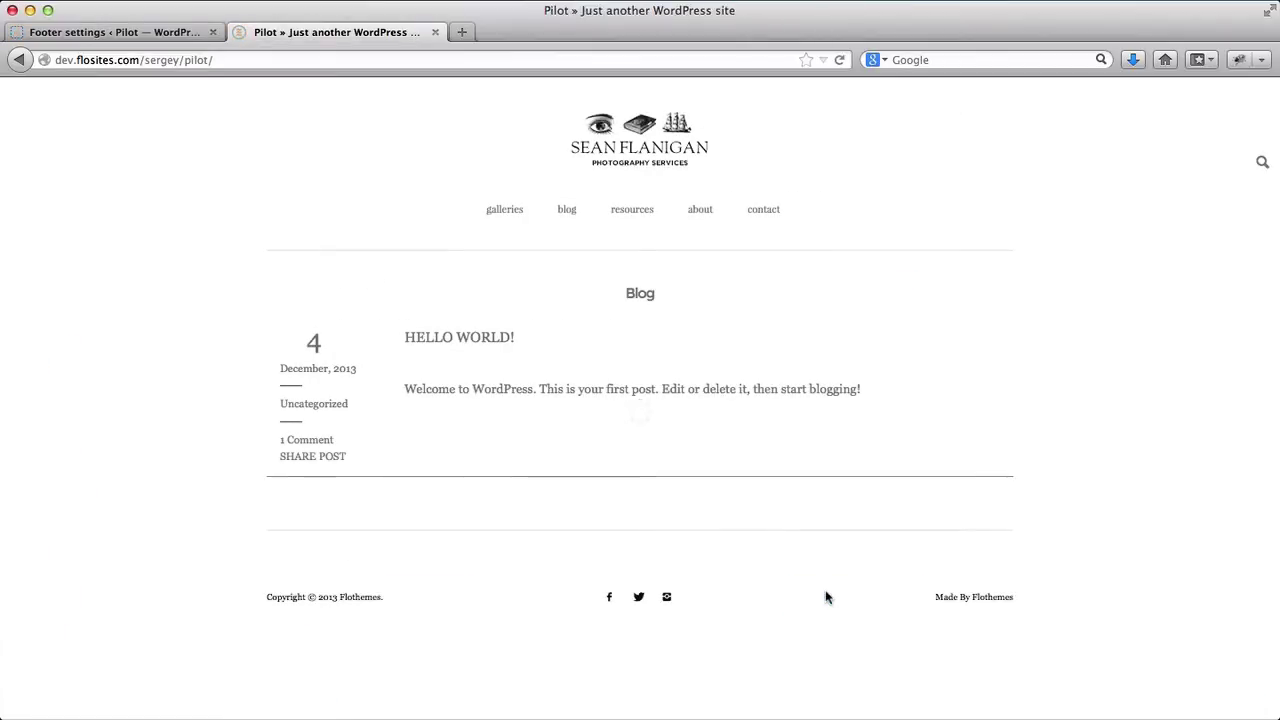
pyautogui.click(612, 599)
pyautogui.click(639, 597)
pyautogui.hotkey('ctrl', 'Tab')
pyautogui.hotkey('ctrl', 'Tab')
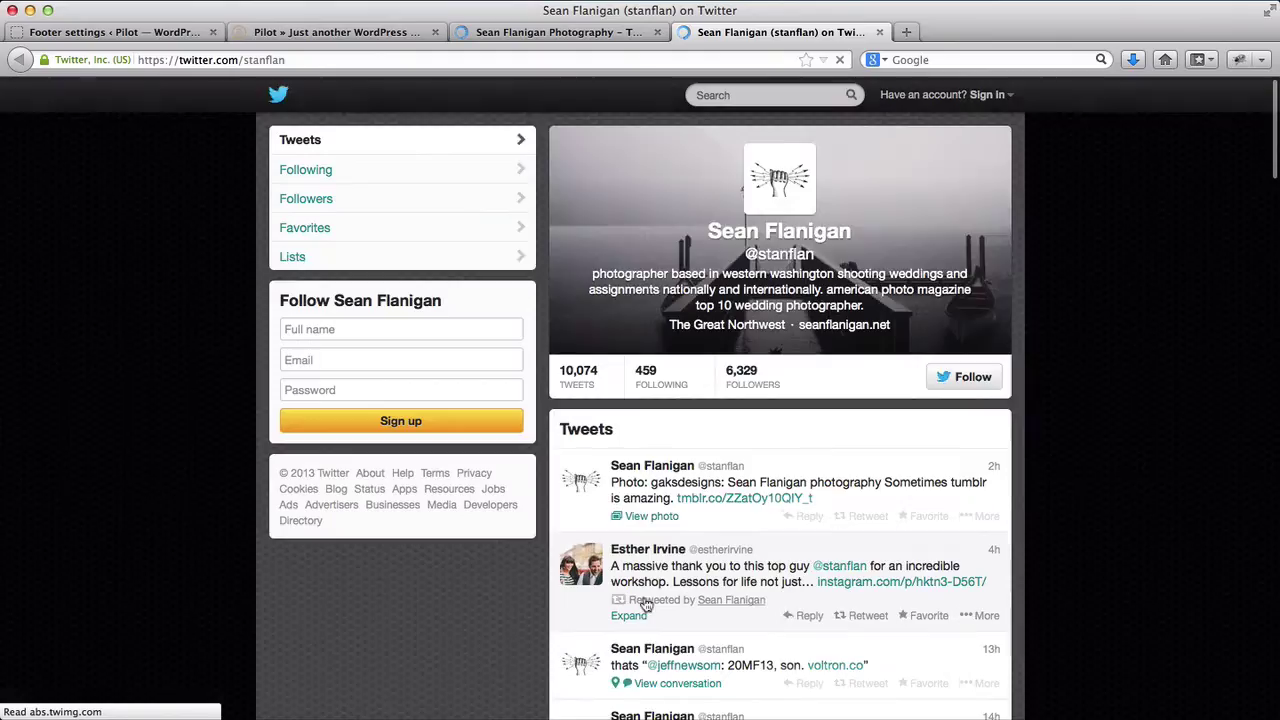
pyautogui.hotkey('ctrl', 'w')
pyautogui.hotkey('ctrl', 'w')
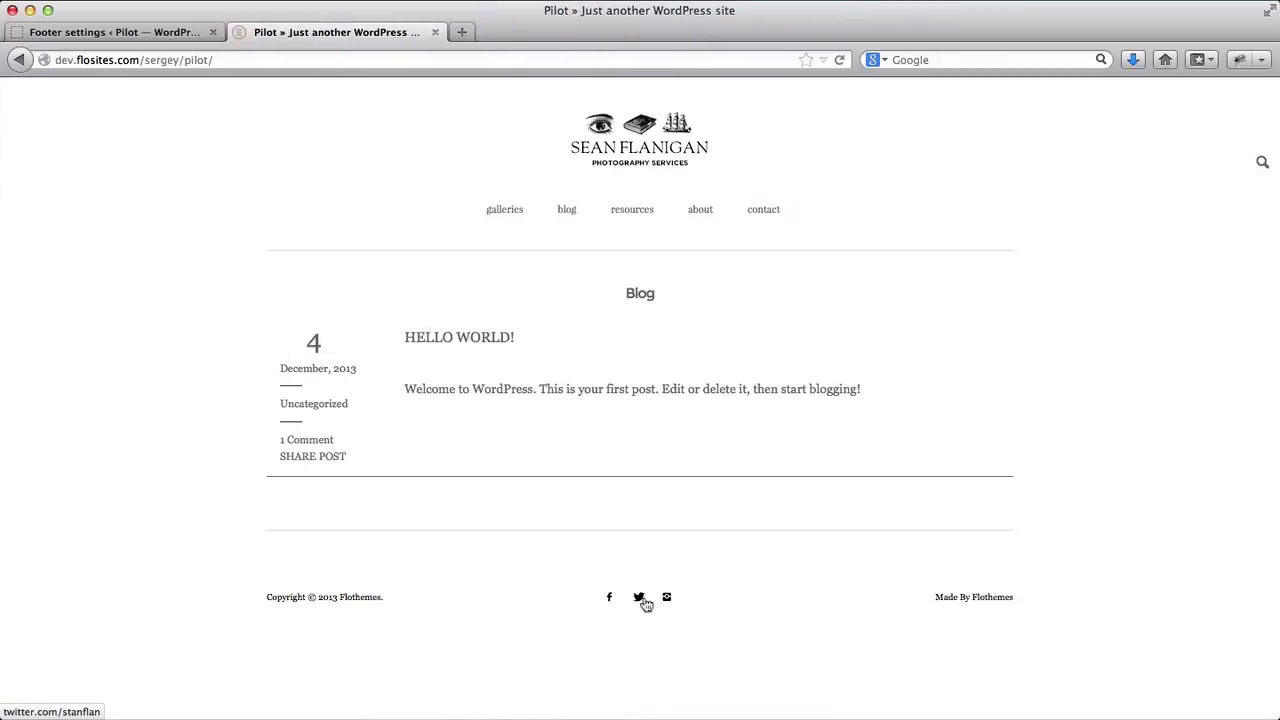
# Return to the site administration and publish a new page titled Homepage.
pyautogui.click(116, 33)
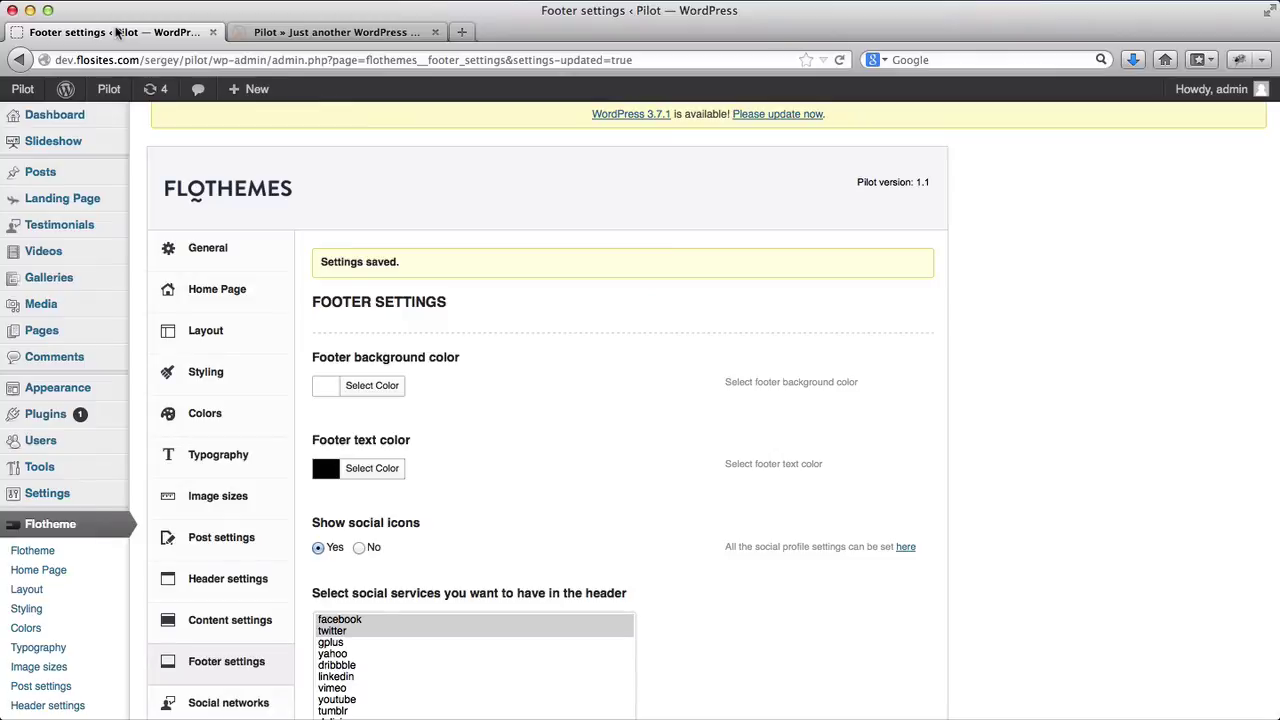
pyautogui.moveTo(40, 331)
pyautogui.click(168, 333)
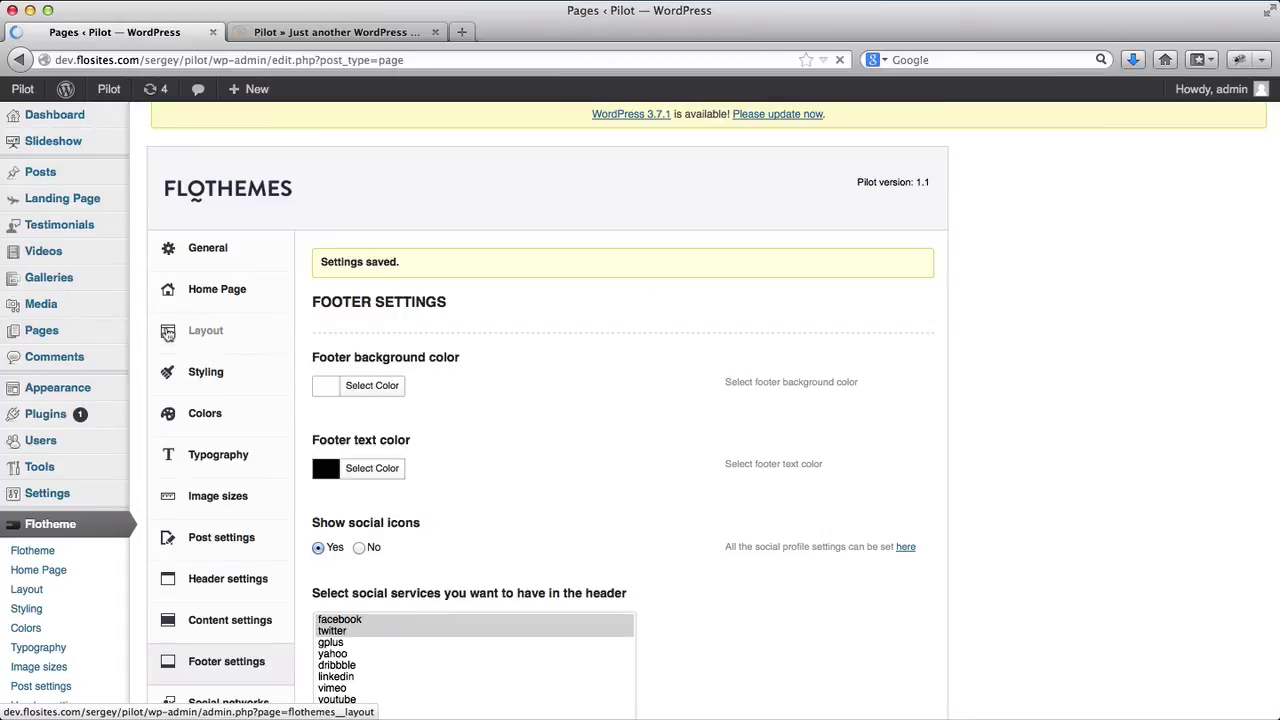
pyautogui.click(290, 158)
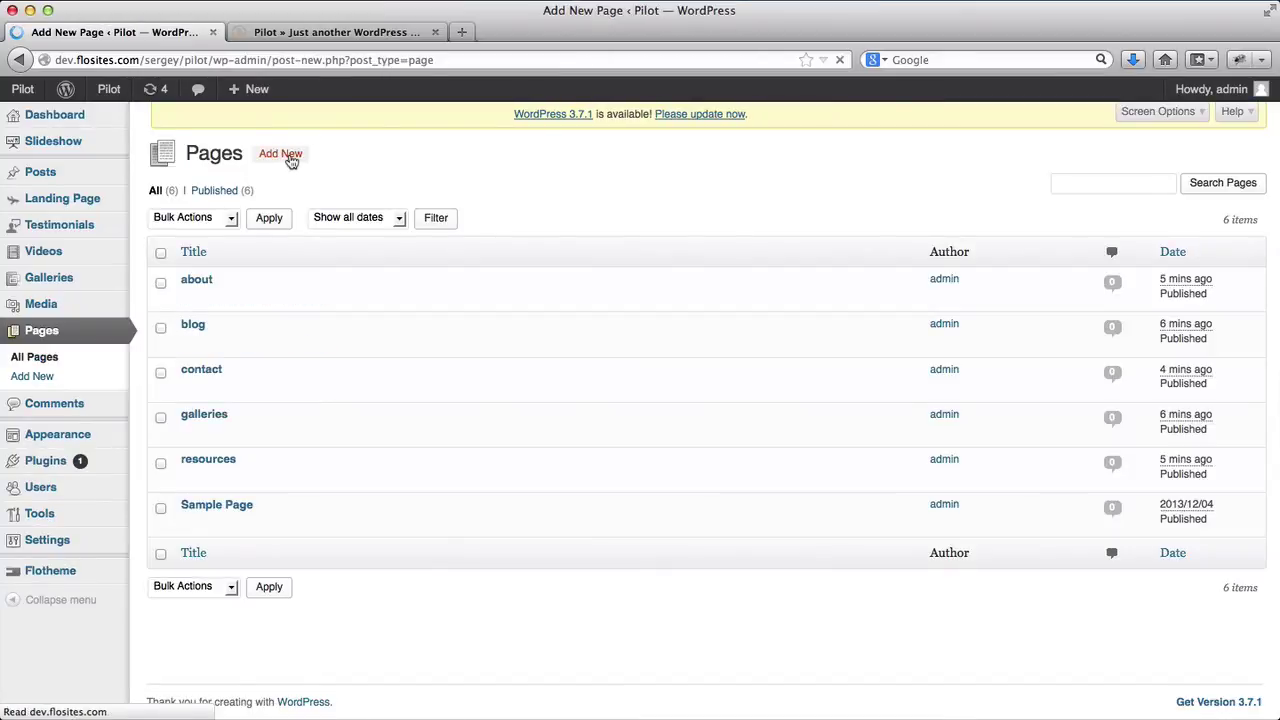
pyautogui.write('Homepage')
pyautogui.click(1240, 347)
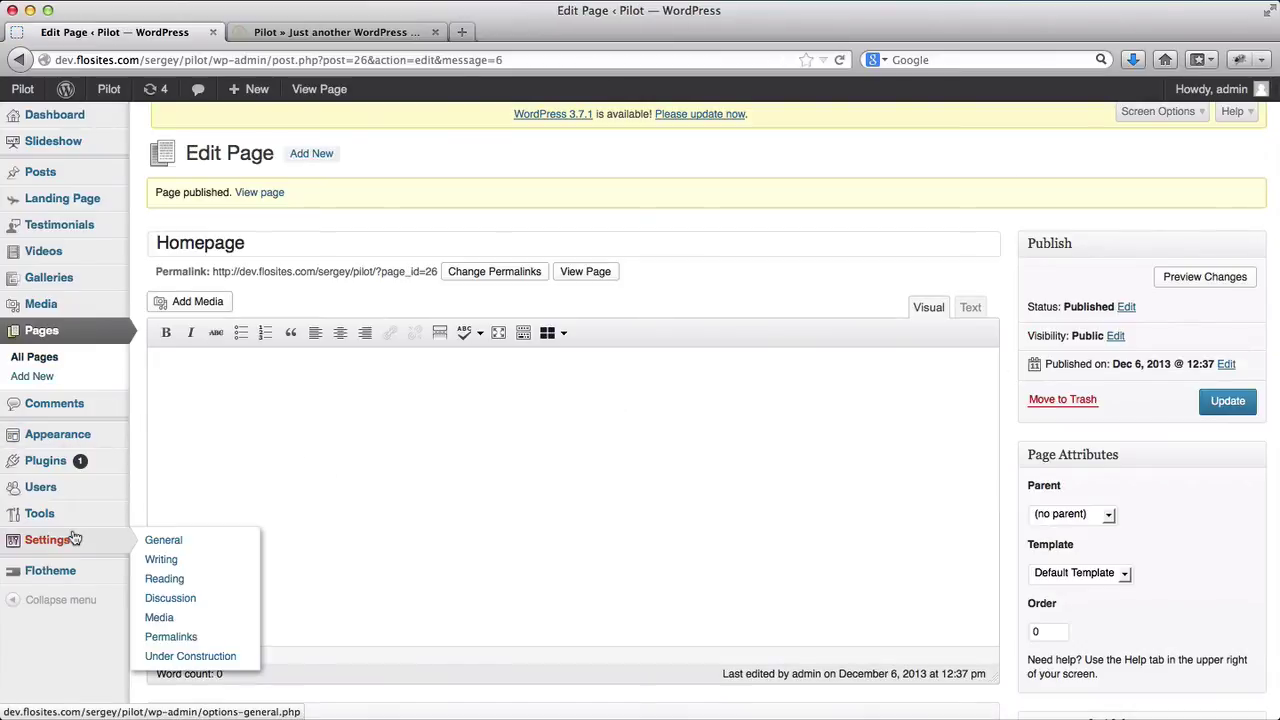
# In the reading settings, display a static front page with Homepage as front page and blog as posts page, and save.
pyautogui.moveTo(85, 509)
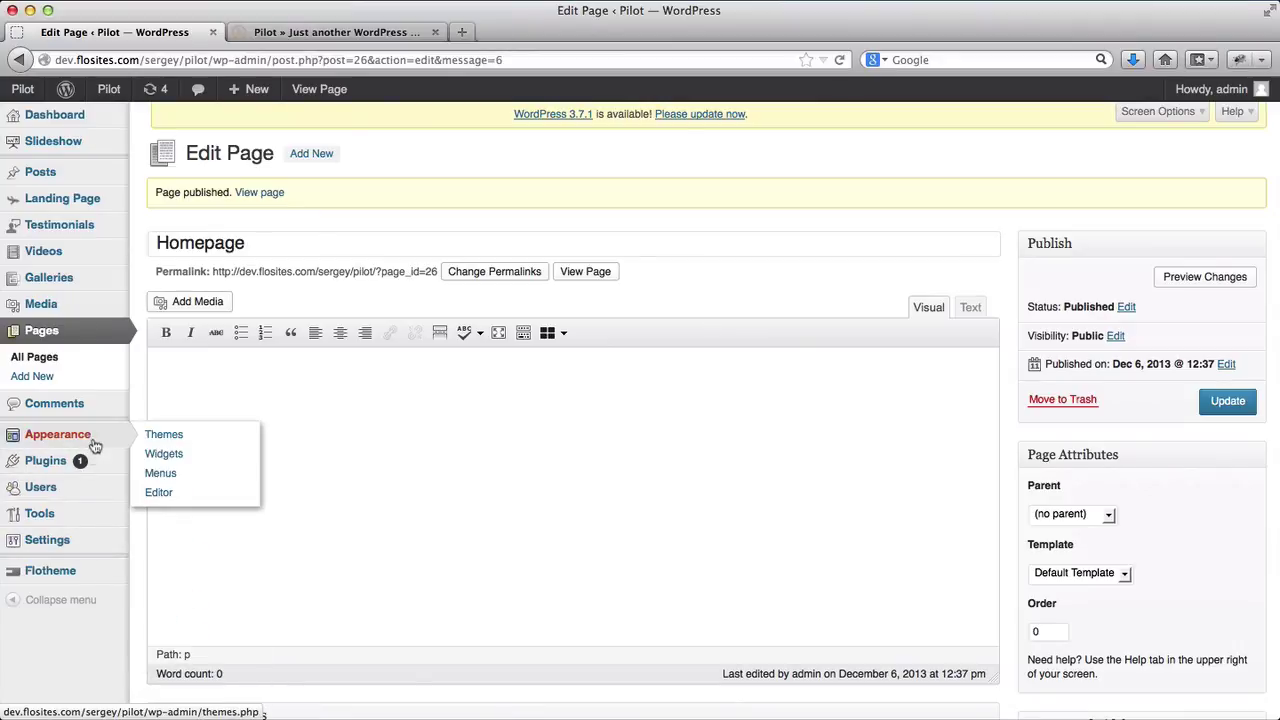
pyautogui.moveTo(68, 538)
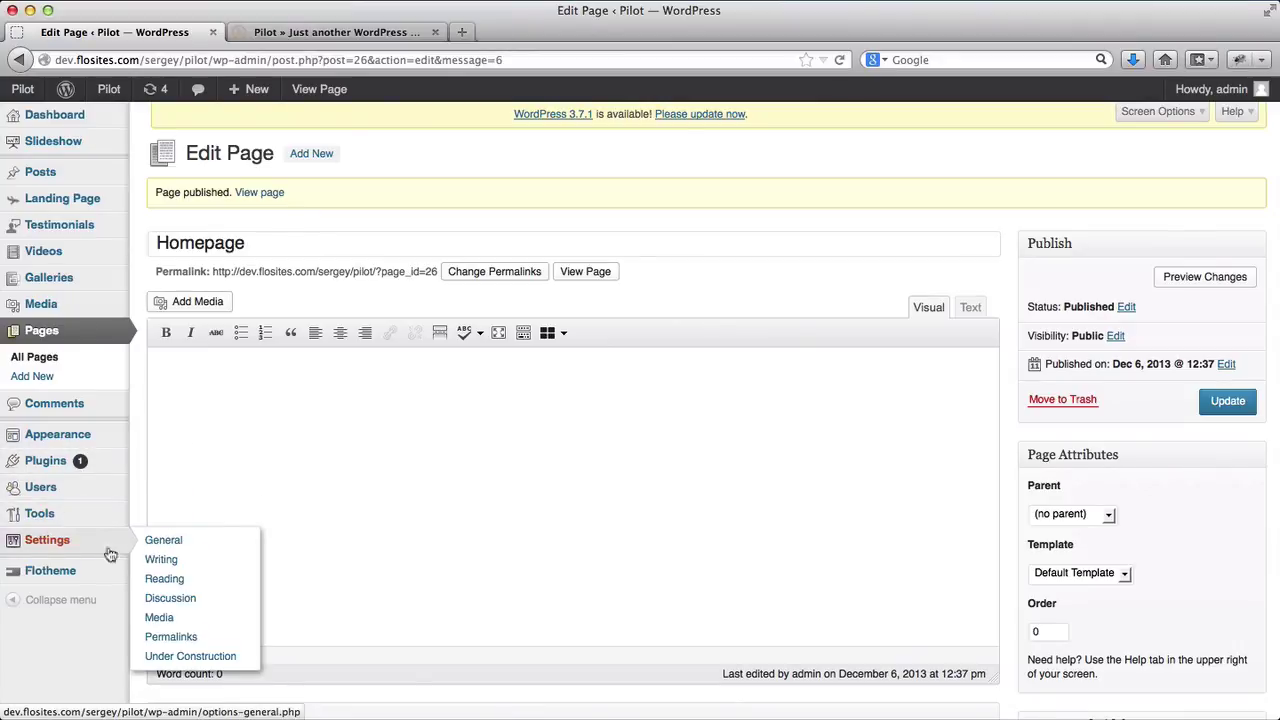
pyautogui.click(166, 579)
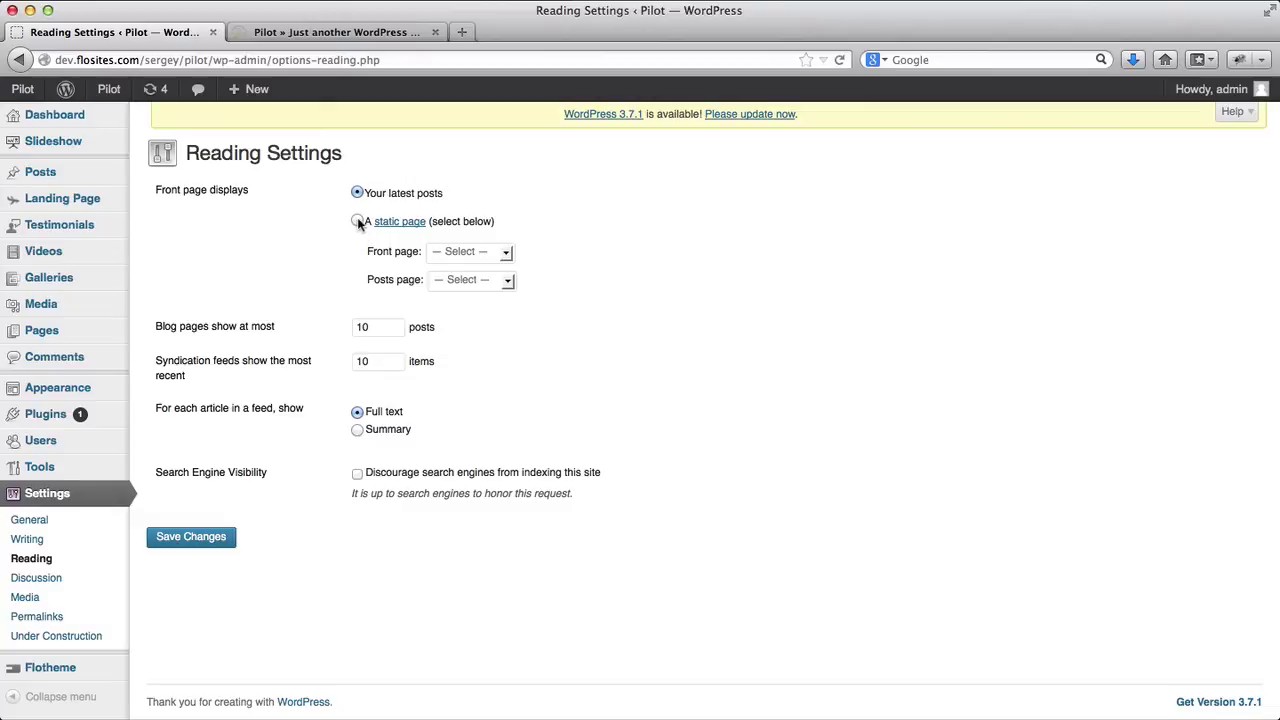
pyautogui.click(359, 222)
pyautogui.click(485, 258)
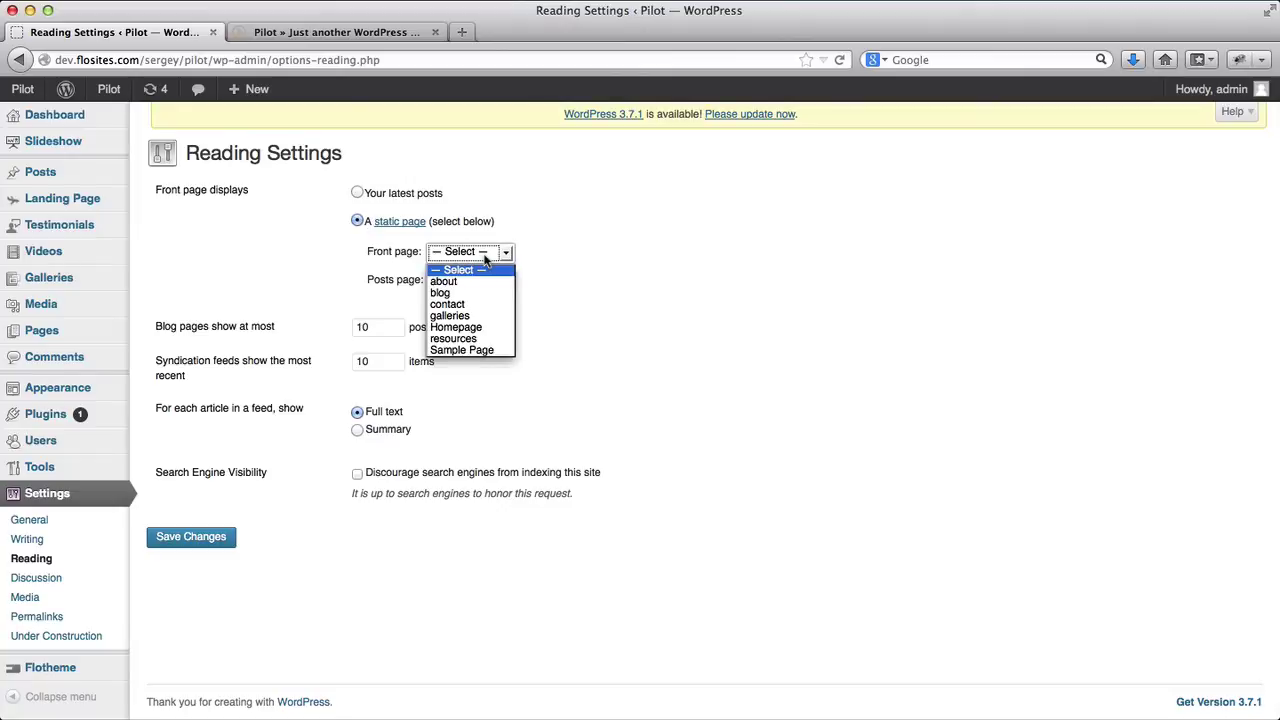
pyautogui.click(477, 330)
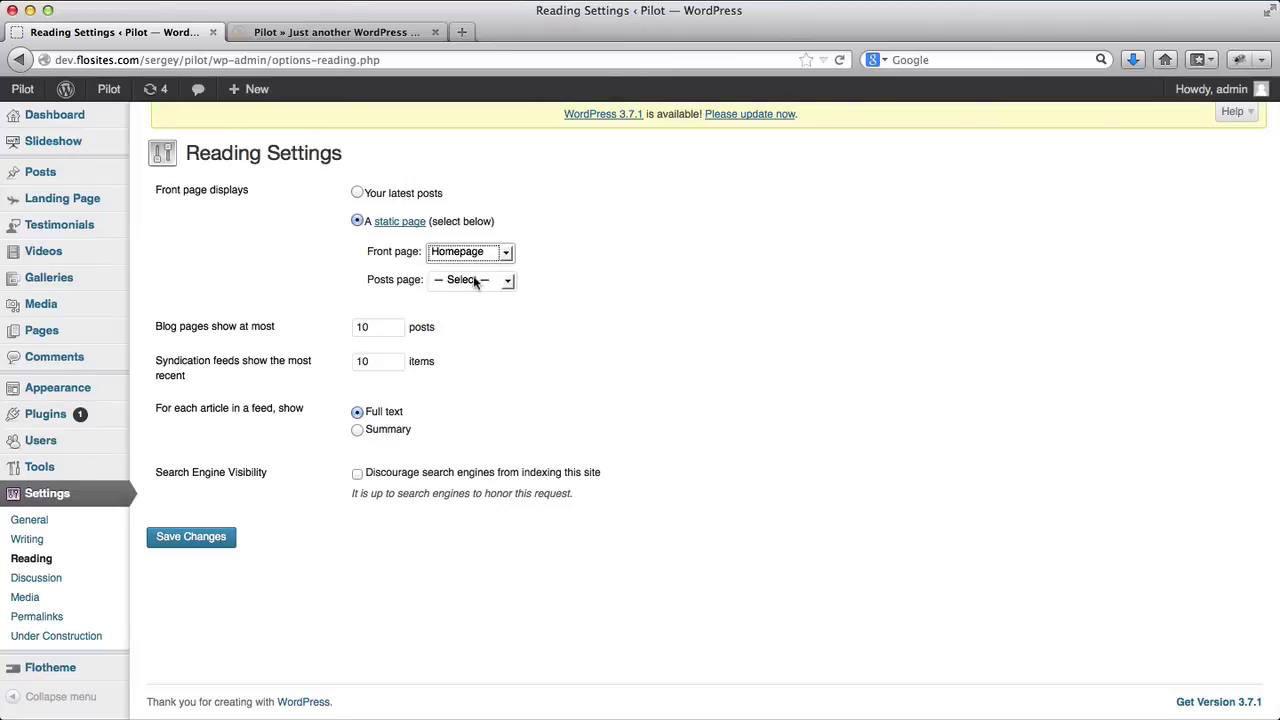
pyautogui.click(476, 283)
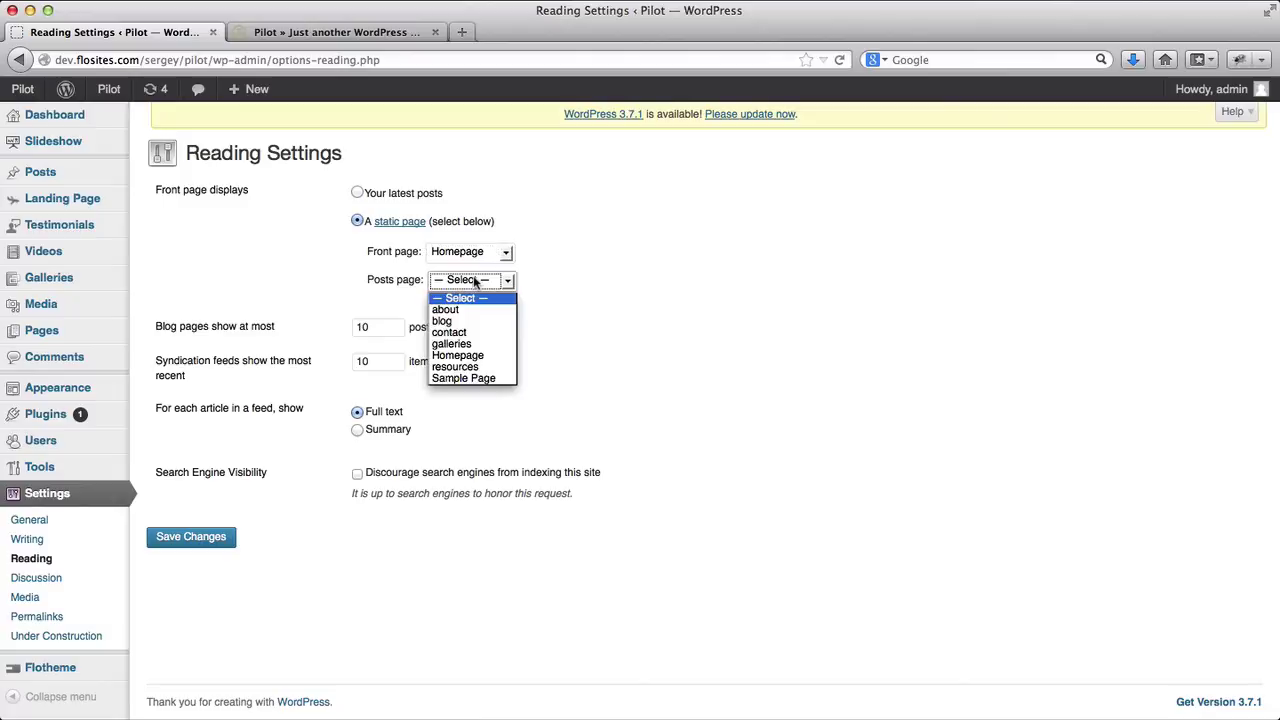
pyautogui.click(476, 327)
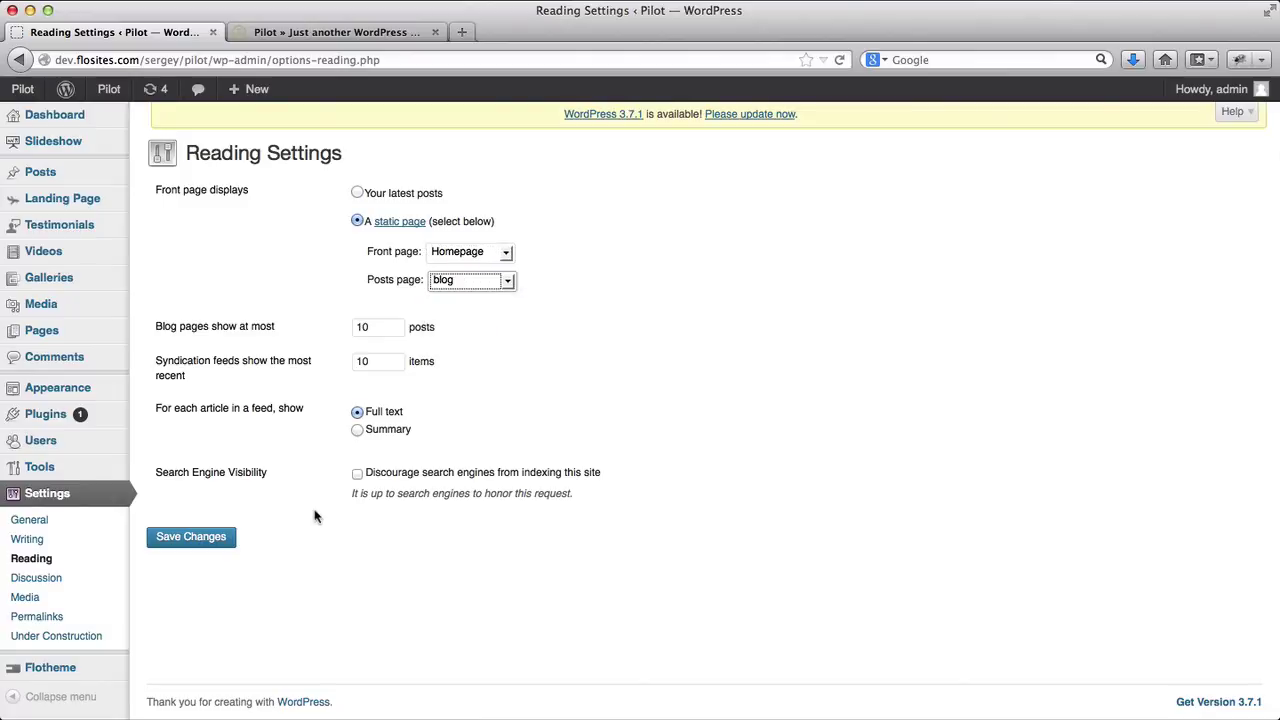
pyautogui.click(206, 548)
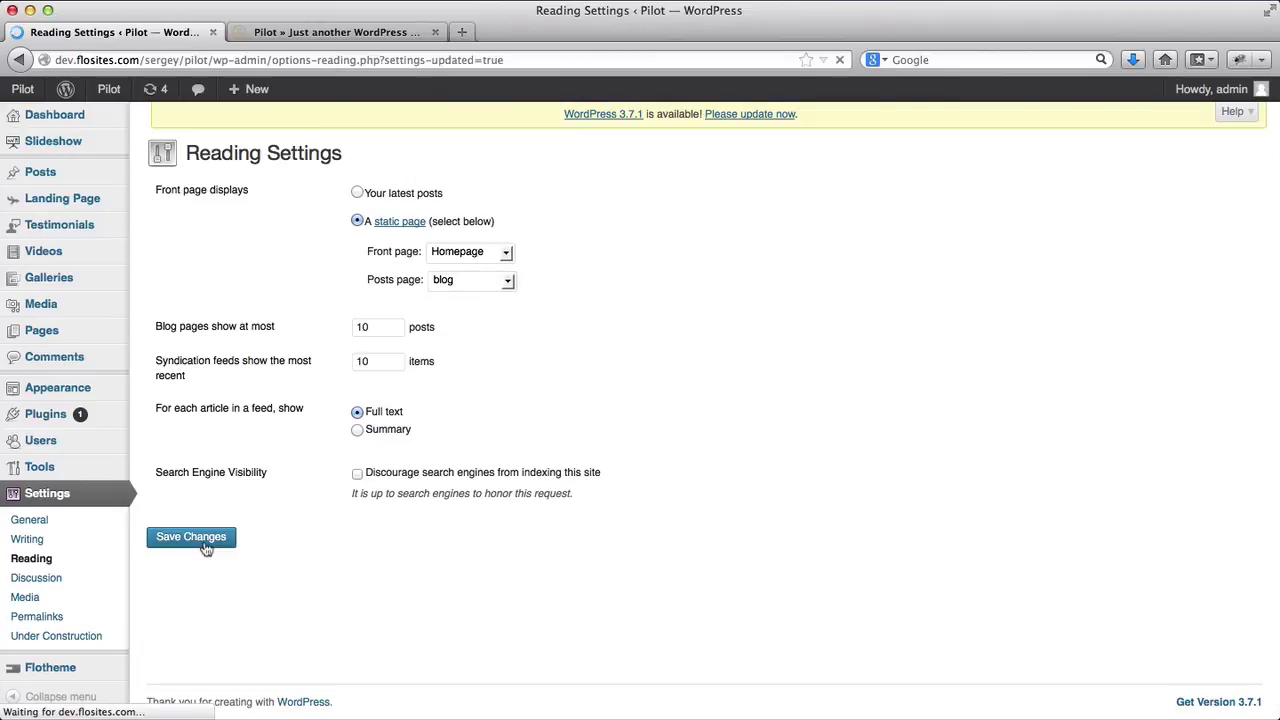
# Reload the live site to check the static homepage, and return to the site administration.
pyautogui.hotkey('ctrl', 'Tab')
pyautogui.press('super+r')
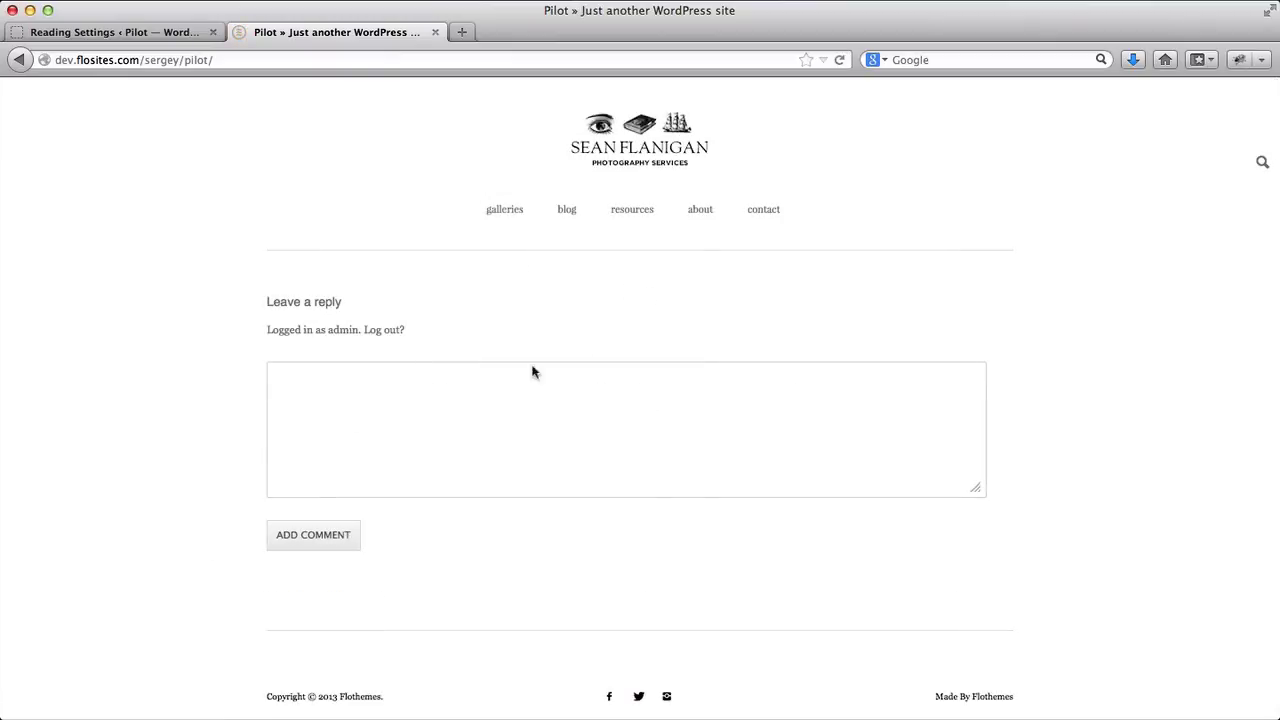
pyautogui.hotkey('ctrl', 'shift', 'Tab')
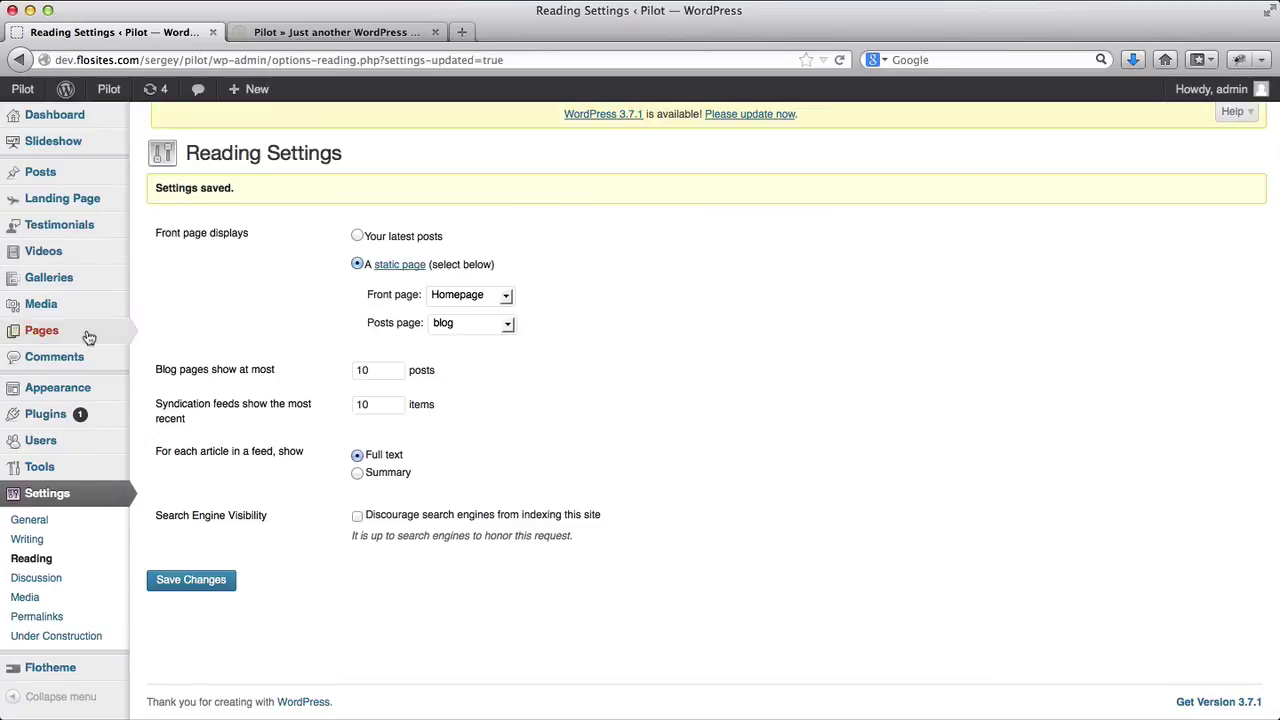
# Open the Homepage page for editing from the list of all pages and look through its settings.
pyautogui.moveTo(86, 334)
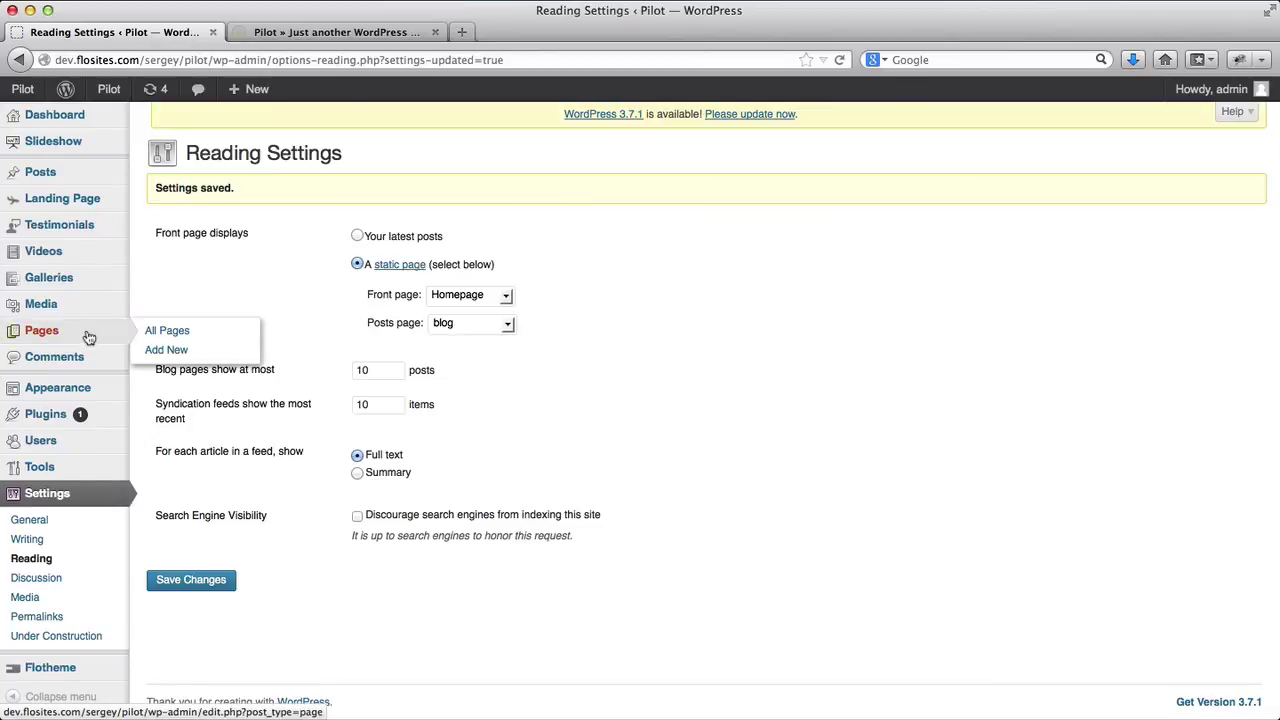
pyautogui.click(181, 340)
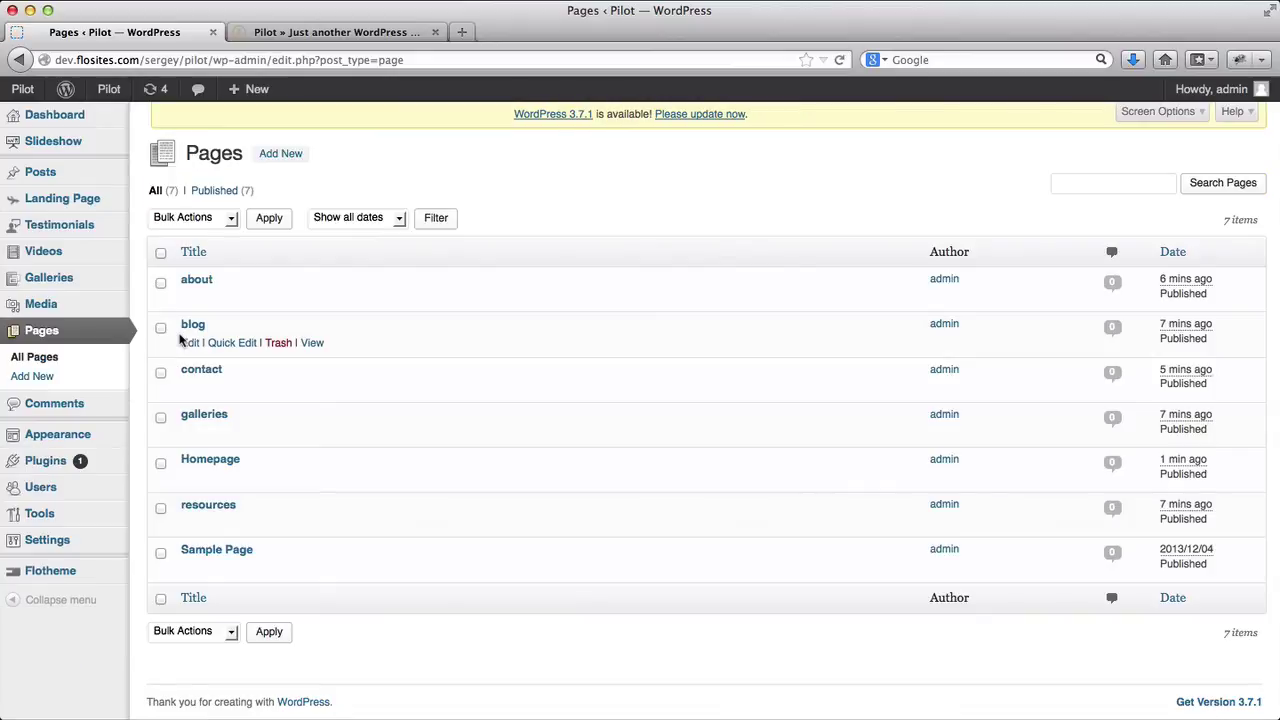
pyautogui.click(222, 464)
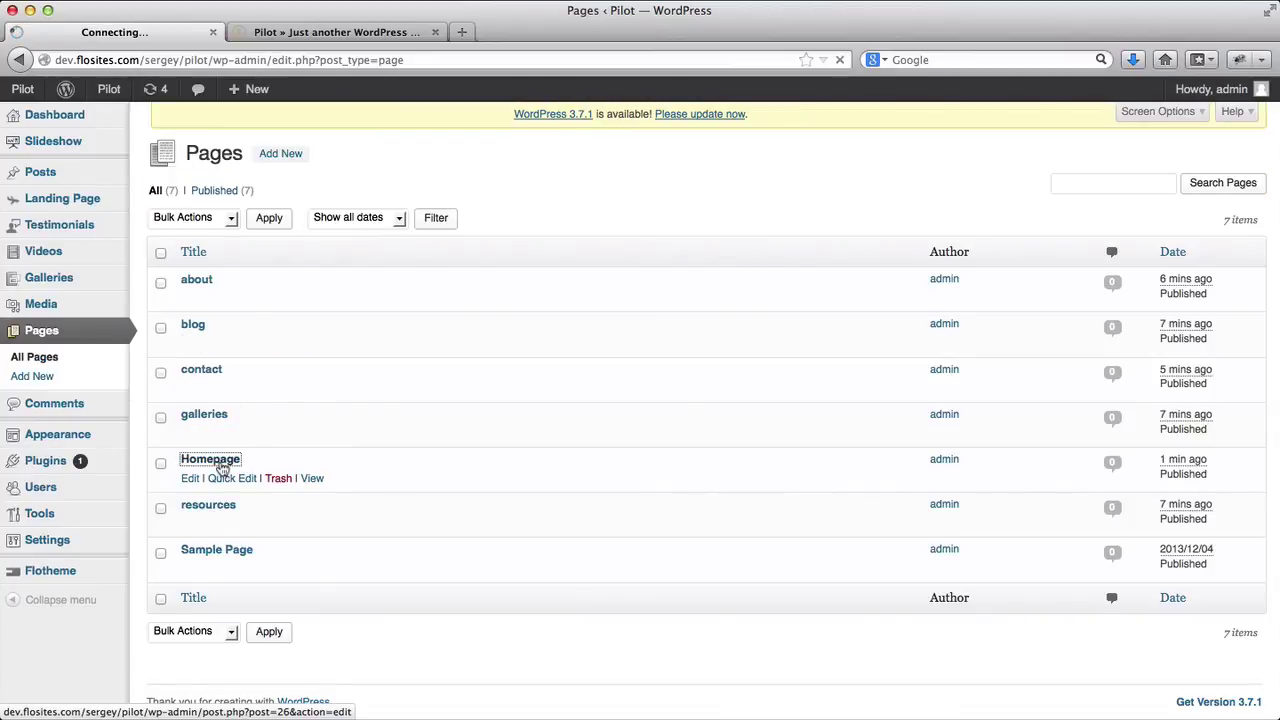
pyautogui.scroll(-3, 430, 390)
pyautogui.scroll(-5, 430, 390)
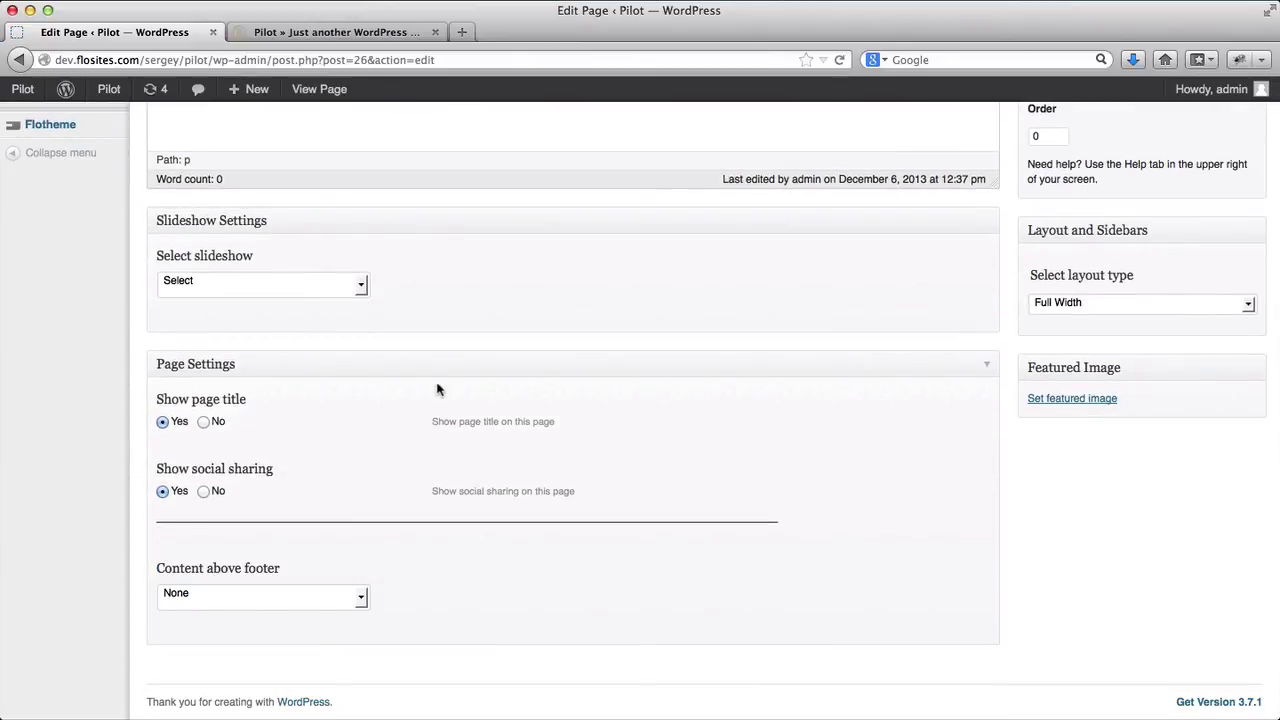
pyautogui.scroll(8, 714, 405)
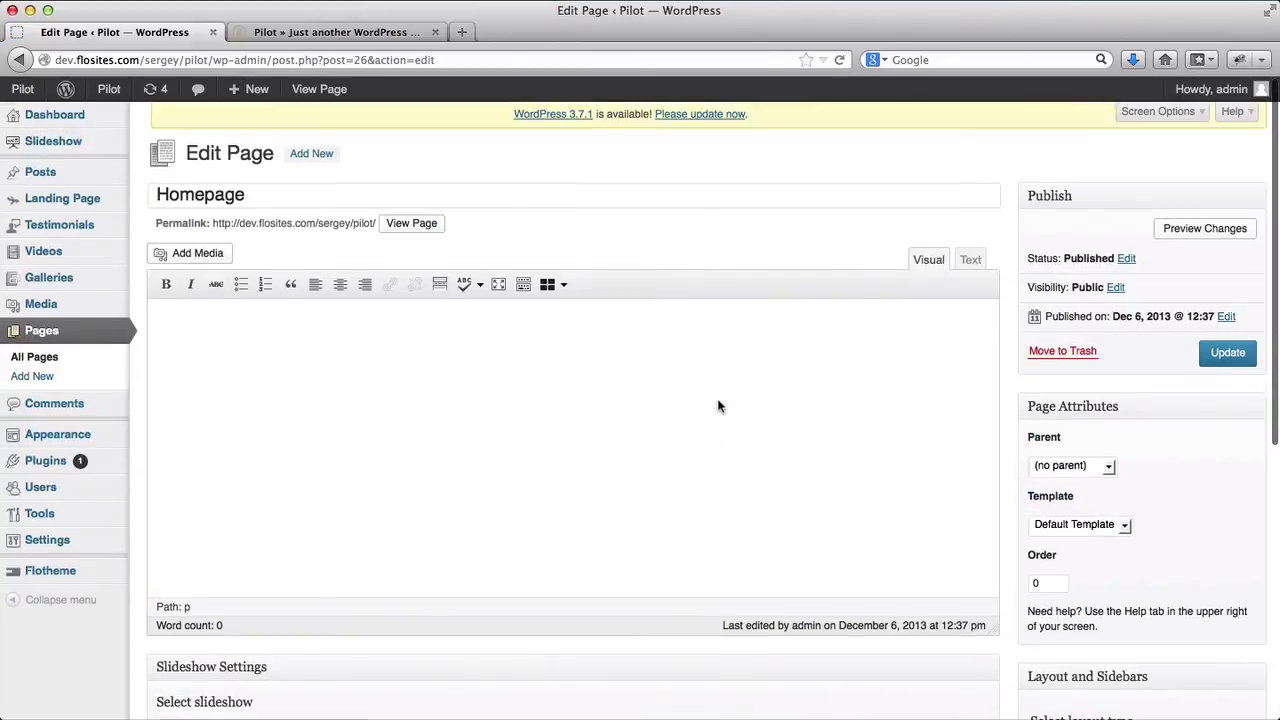
# Enable the Comments and Discussion sections in the screen options of the Homepage editor.
pyautogui.click(1150, 112)
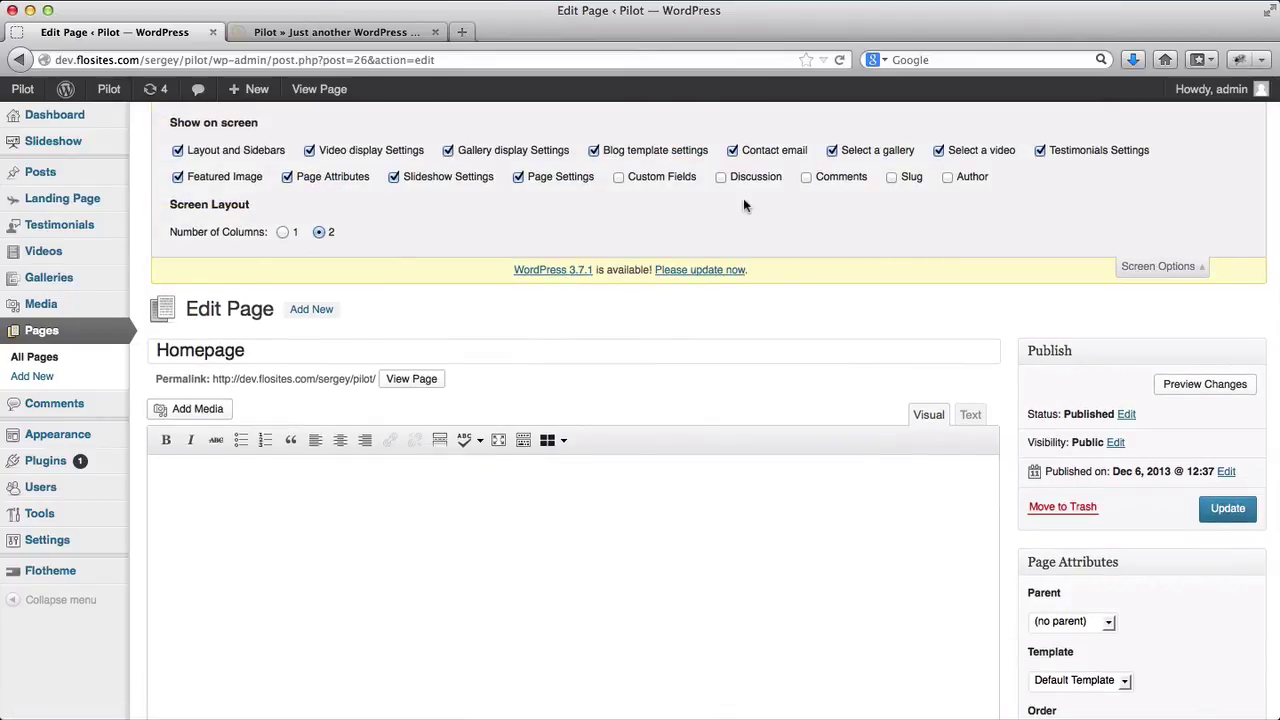
pyautogui.click(806, 177)
pyautogui.scroll(-4, 718, 302)
pyautogui.scroll(-3, 718, 300)
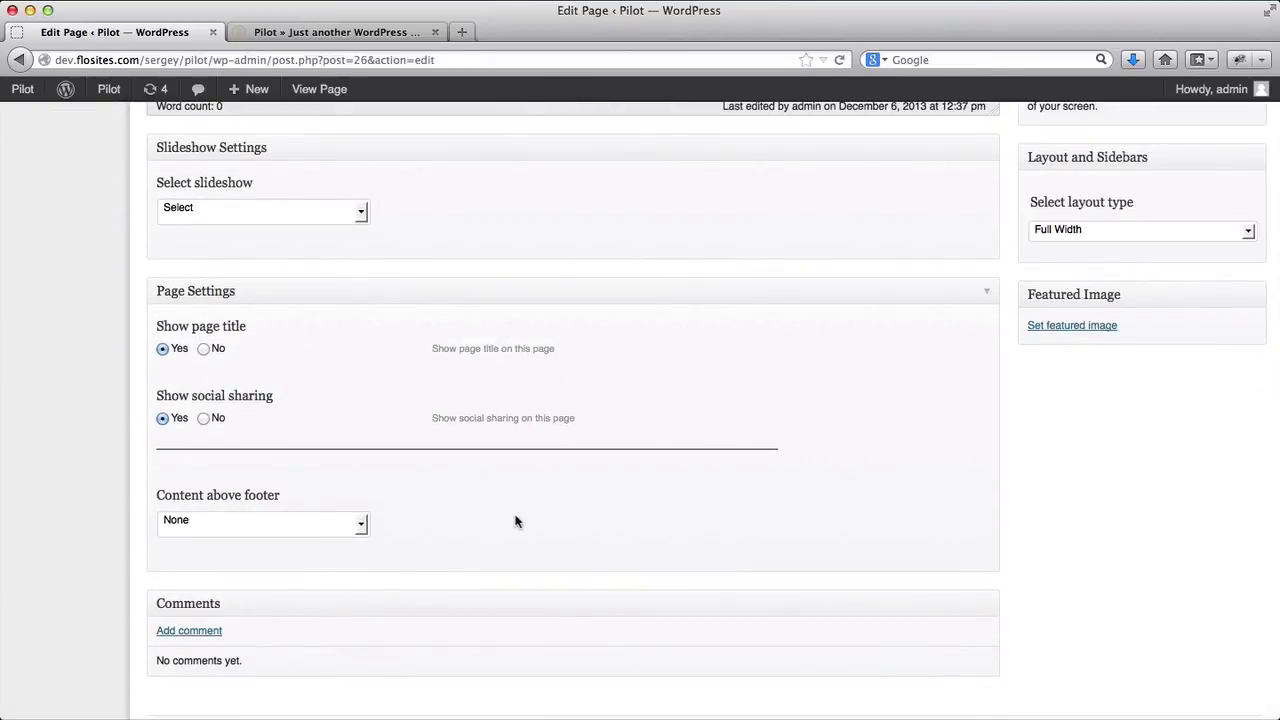
pyautogui.scroll(7, 516, 521)
pyautogui.click(722, 178)
pyautogui.scroll(-10, 730, 188)
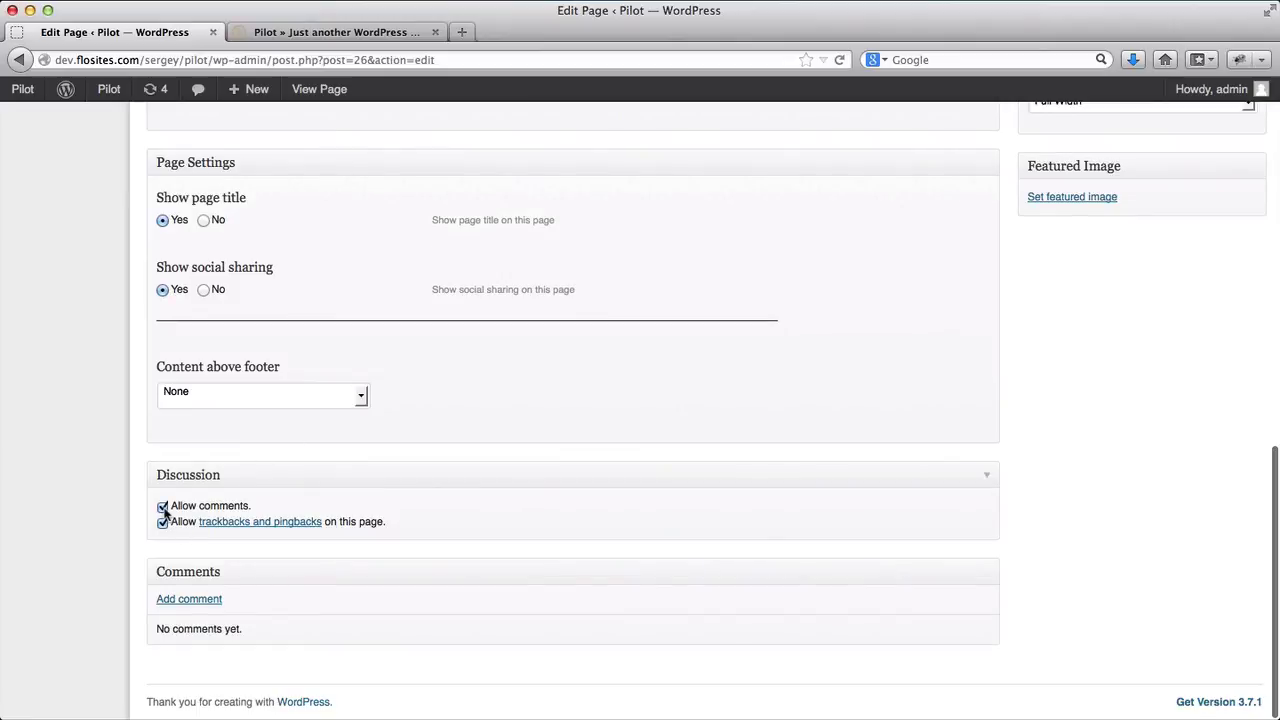
# Disallow comments, trackbacks and pingbacks on the Homepage, update the page, and reload the live site.
pyautogui.click(163, 507)
pyautogui.click(163, 522)
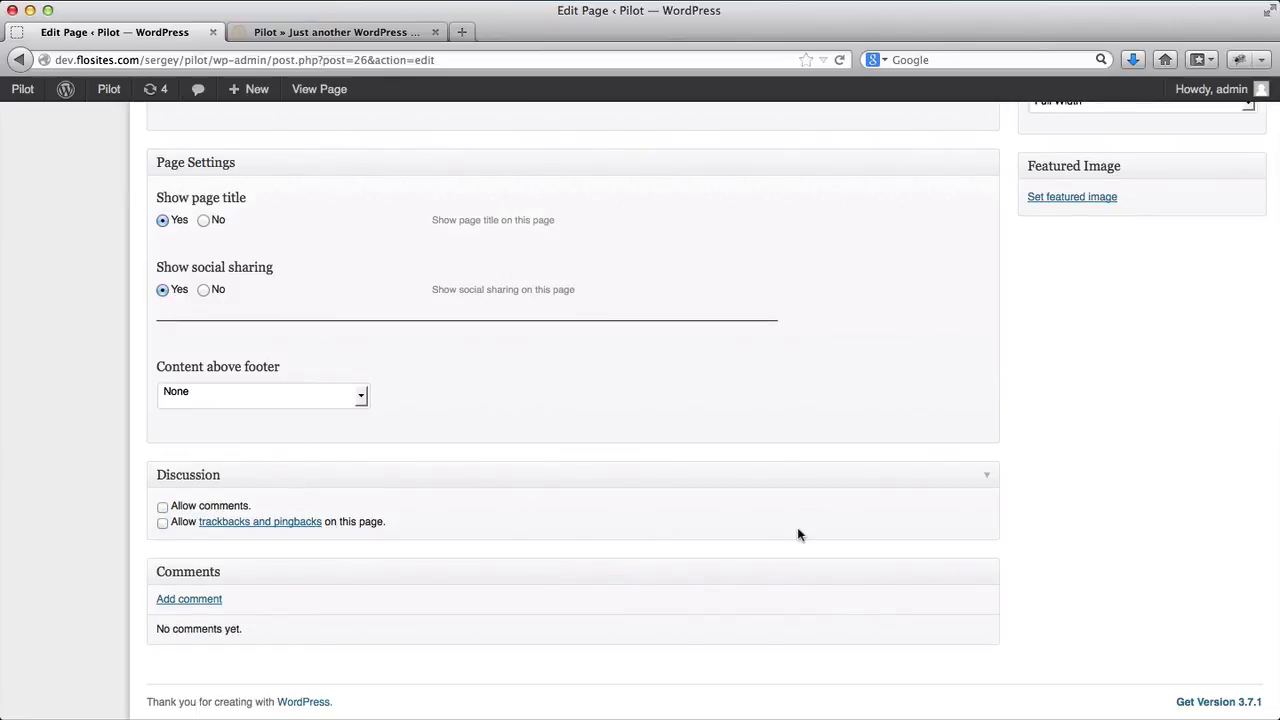
pyautogui.scroll(10, 797, 527)
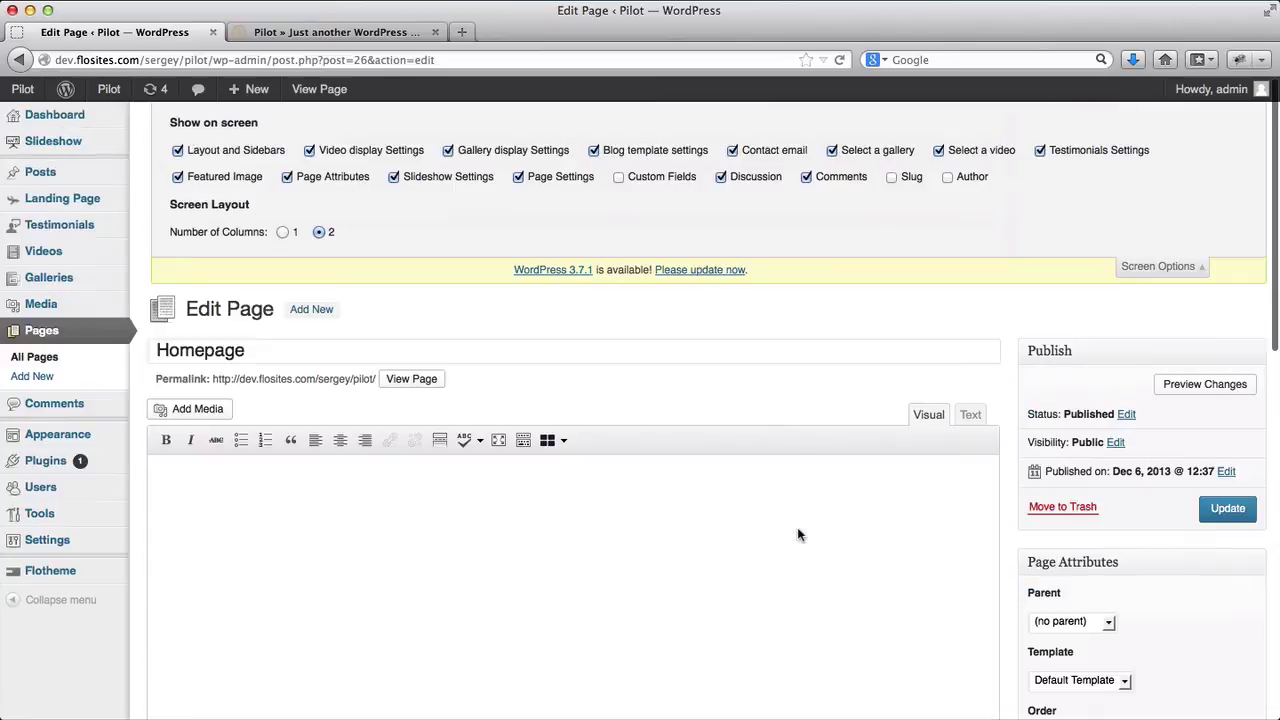
pyautogui.click(1227, 509)
pyautogui.hotkey('ctrl', 'Tab')
pyautogui.press('super+r')
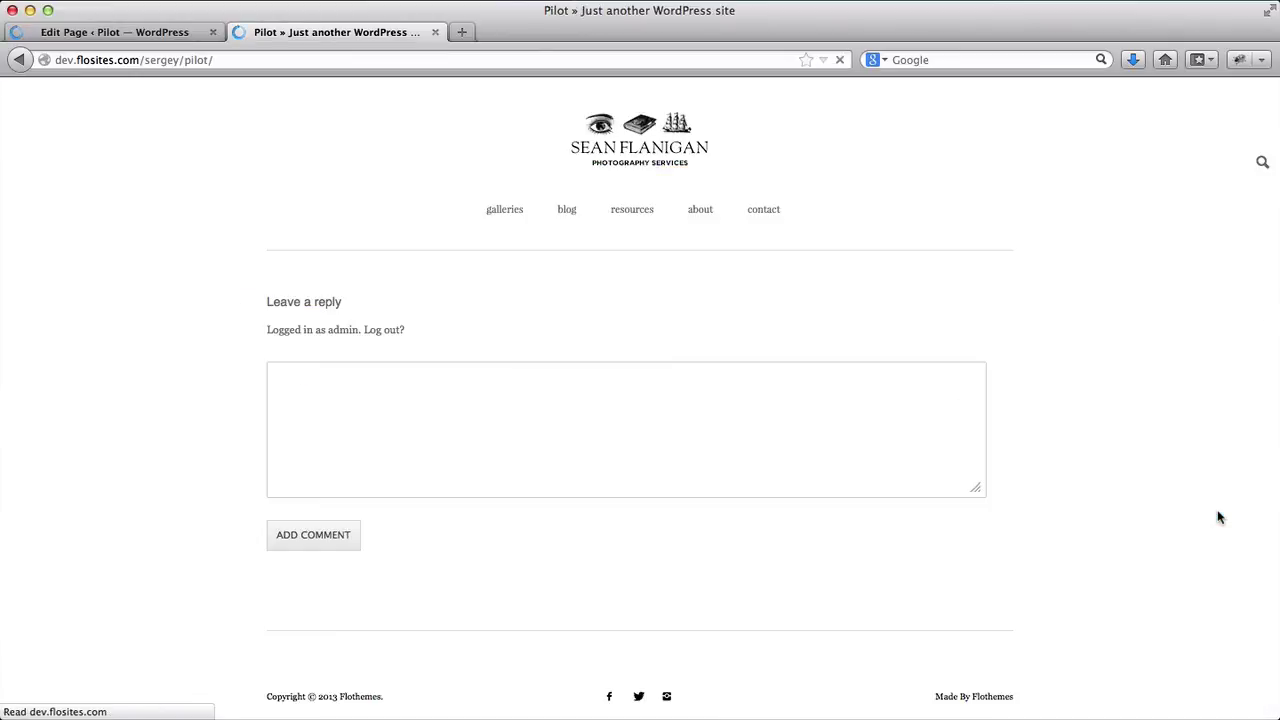